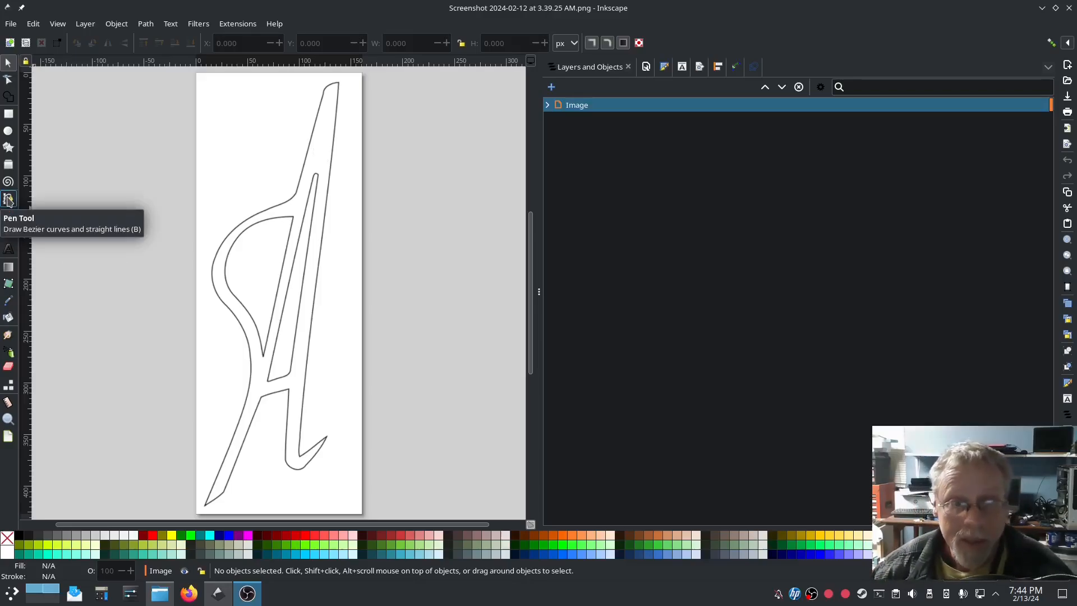
Step: Trace the diagonal stroke's left edge from the bottom tip to the top as a straight-line path
left_click(8, 200)
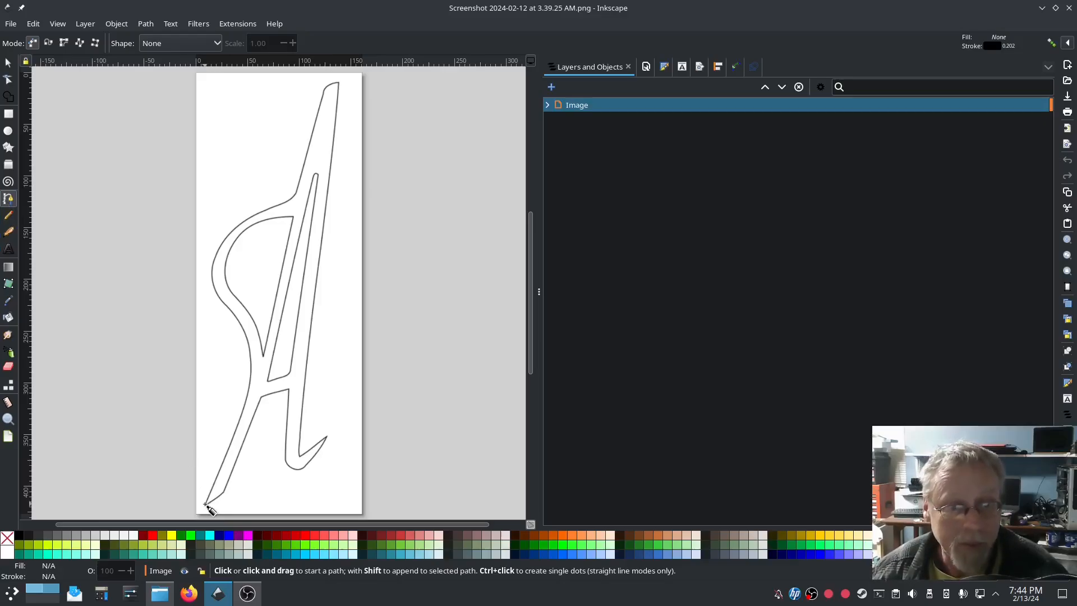
left_click(205, 504)
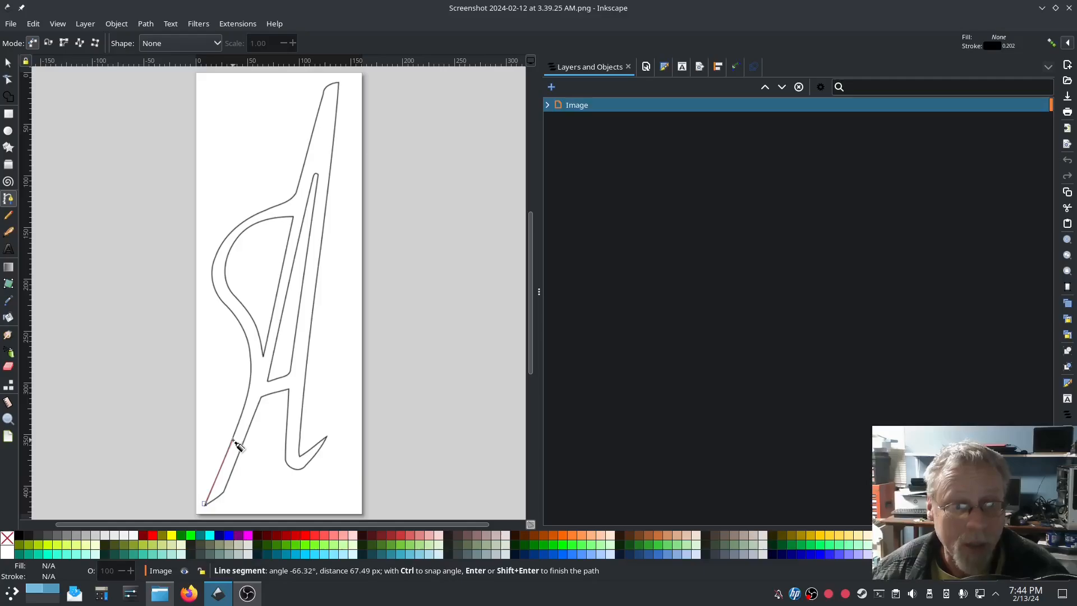
left_click(247, 389)
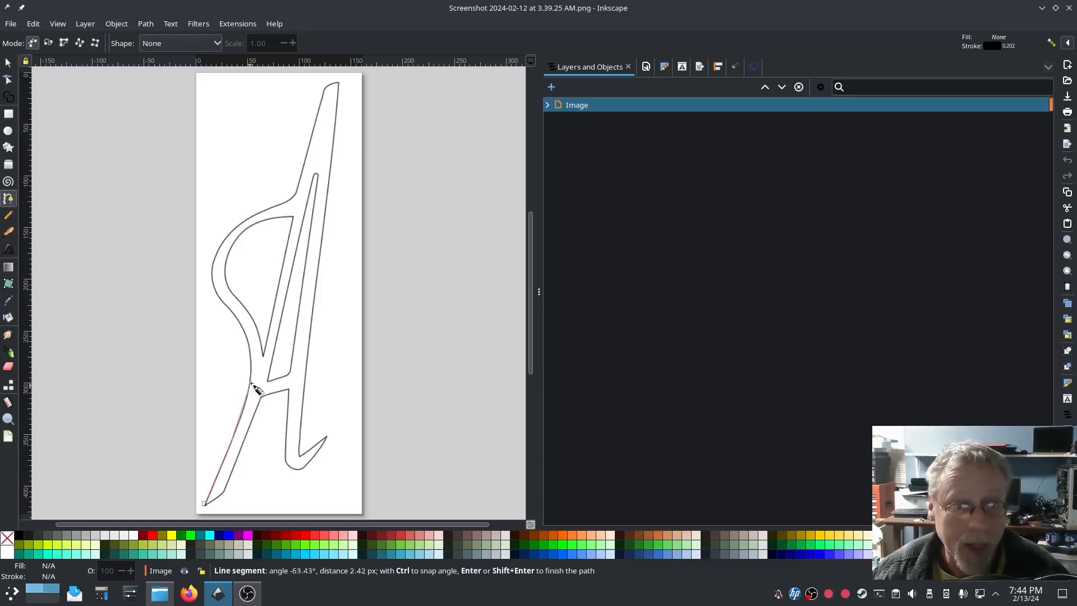
left_click(264, 355)
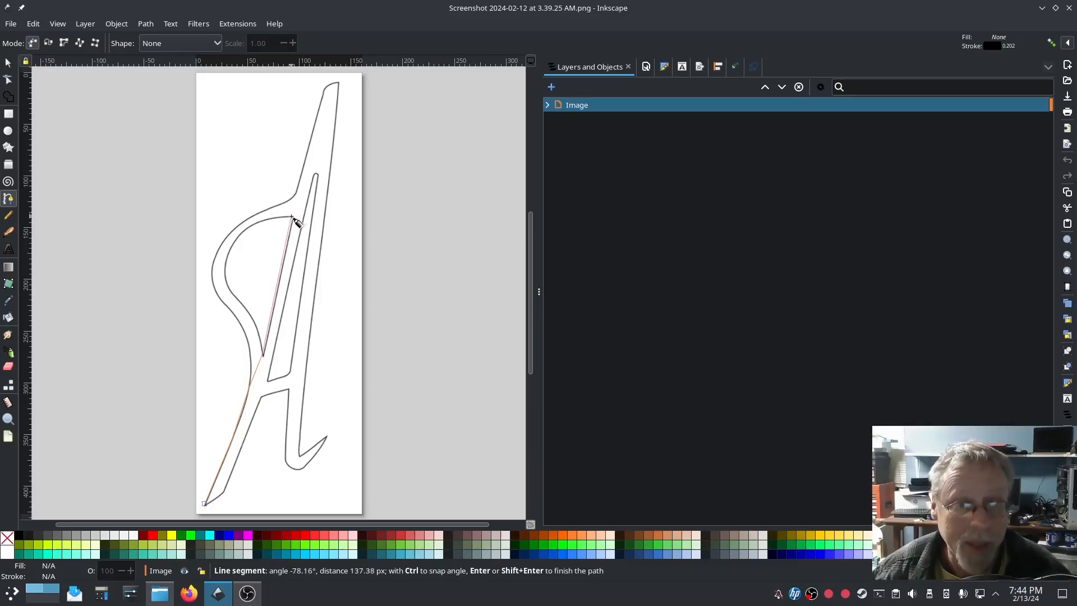
left_click(298, 184)
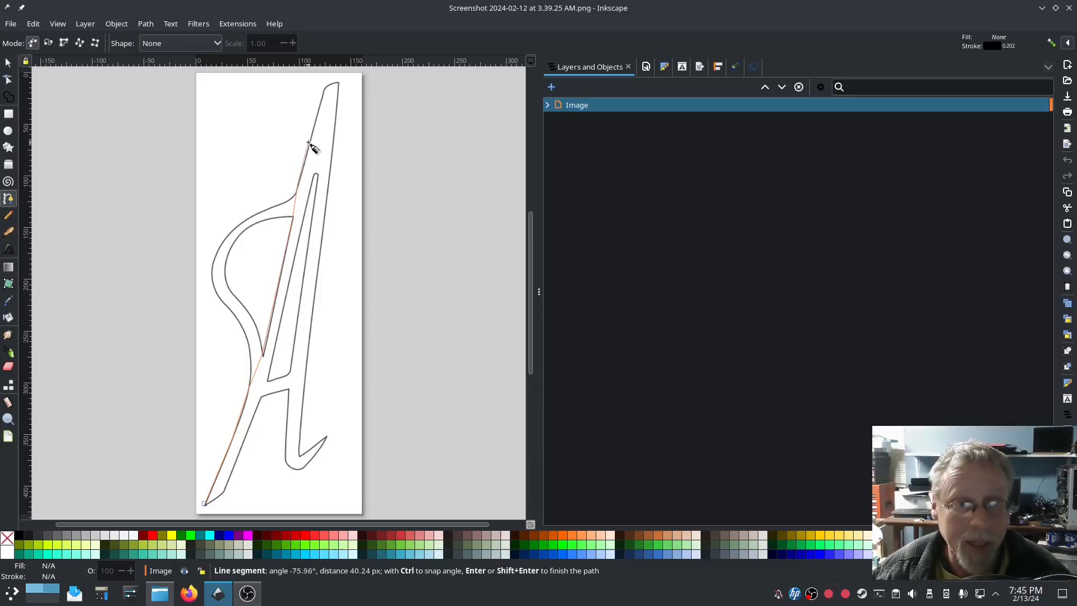
left_click(314, 129)
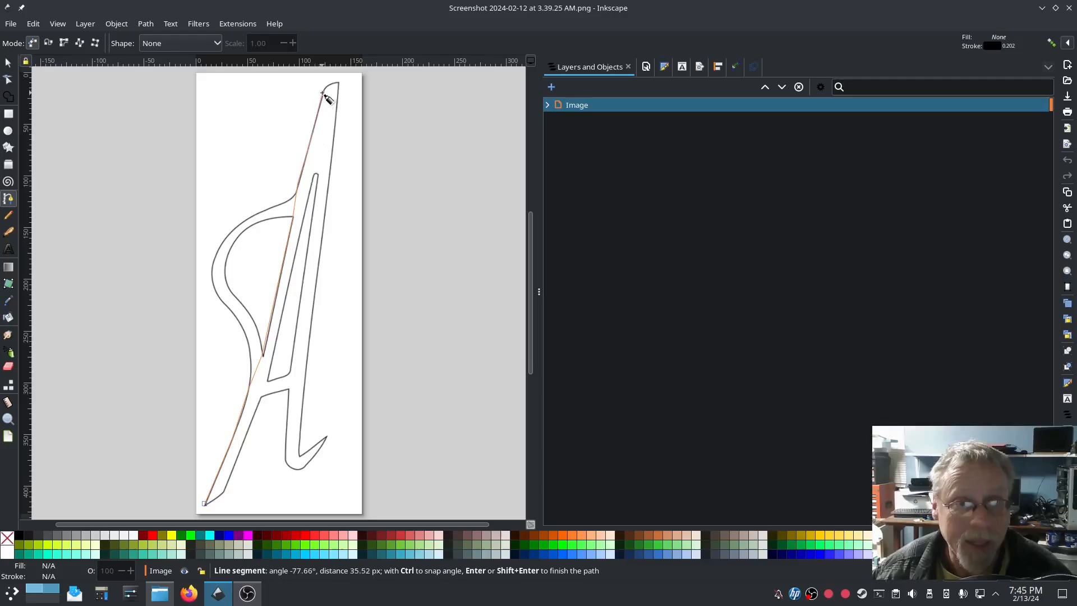
left_click(329, 85)
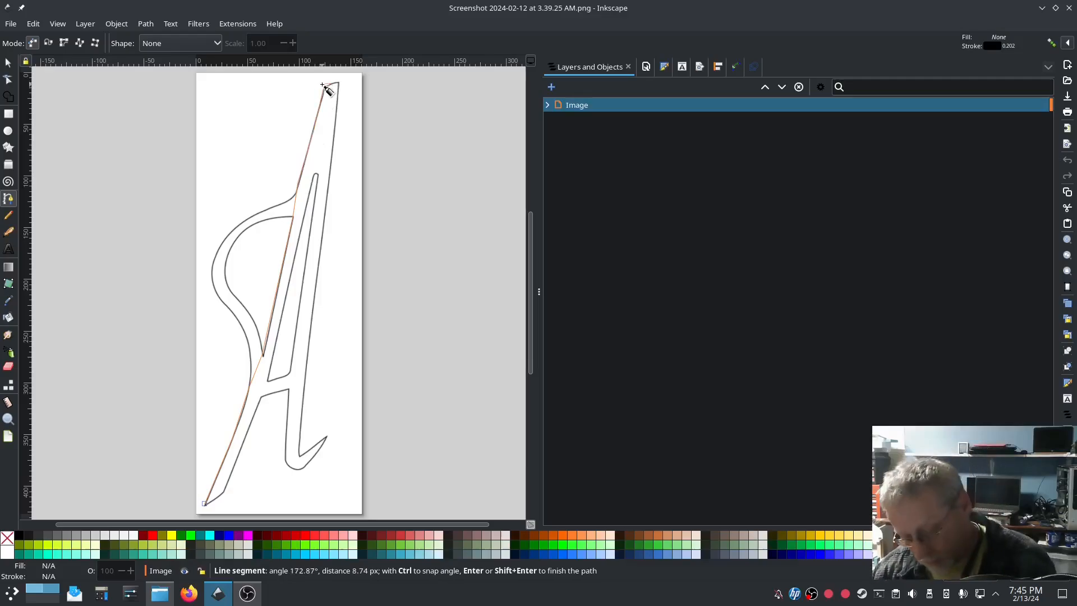
key("Return")
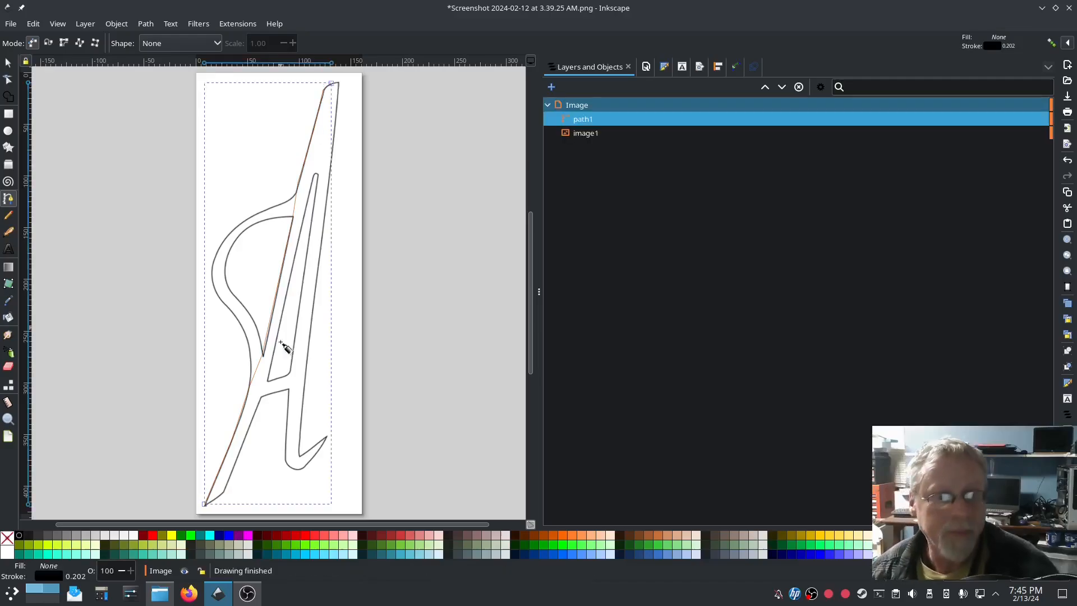
Step: Trace a second straight-line path up the stroke's other edge to its top
scroll(216, 507, "up", 1, "ctrl")
left_click(209, 501)
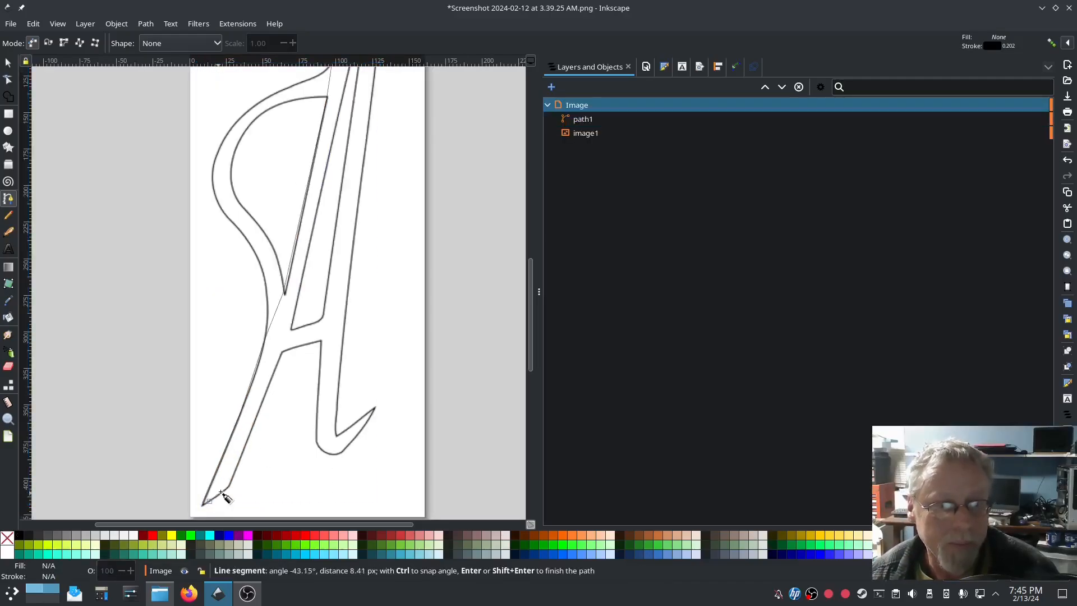
left_click(230, 487)
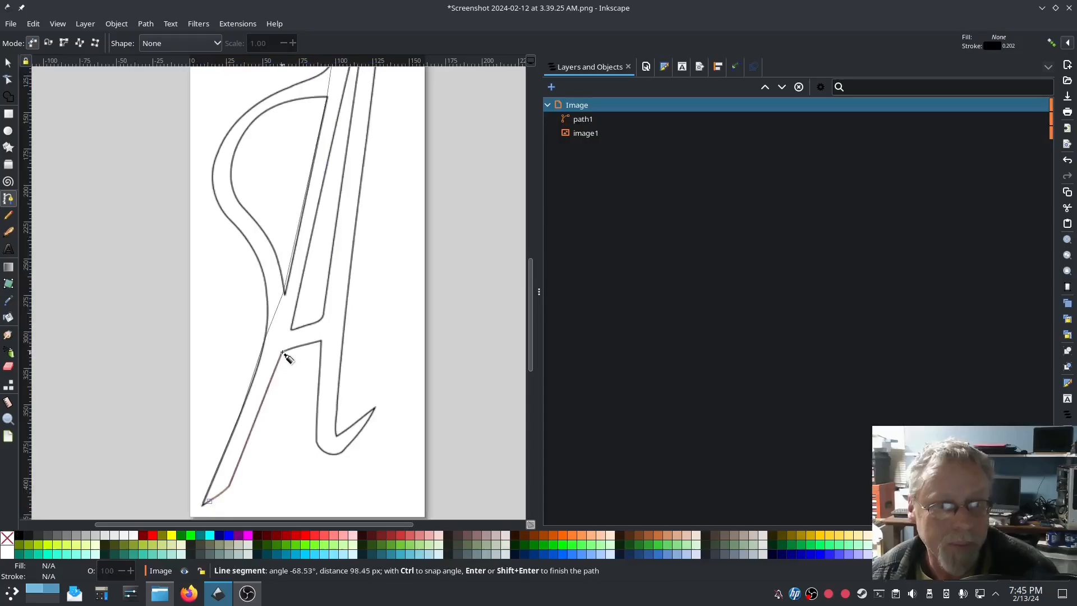
left_click(284, 353)
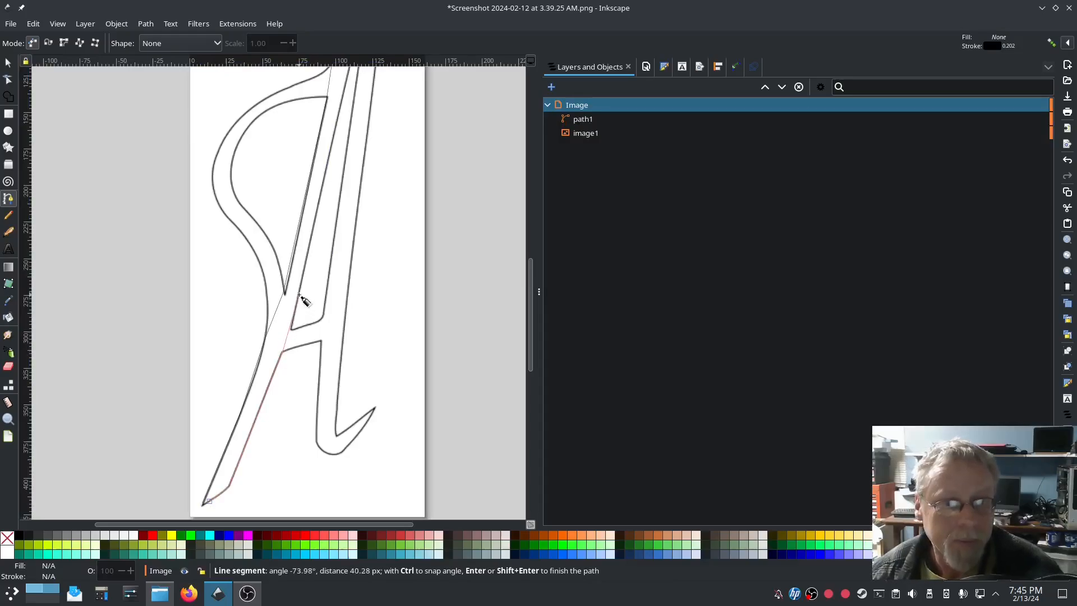
left_click(291, 329)
left_click(312, 241)
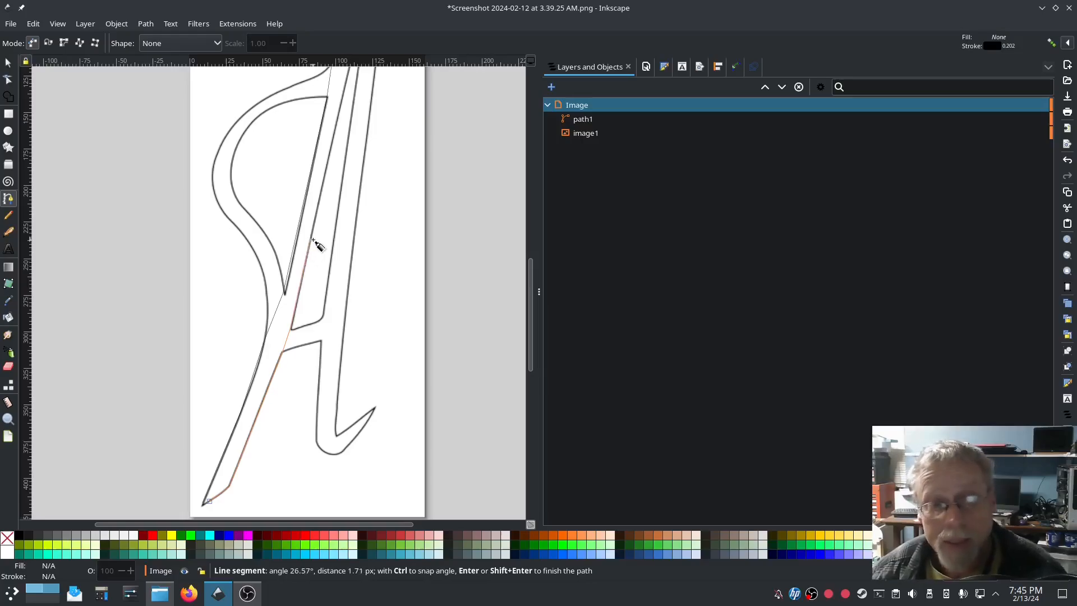
scroll(315, 237, "up", 3)
scroll(315, 237, "up", 3)
left_click(340, 257)
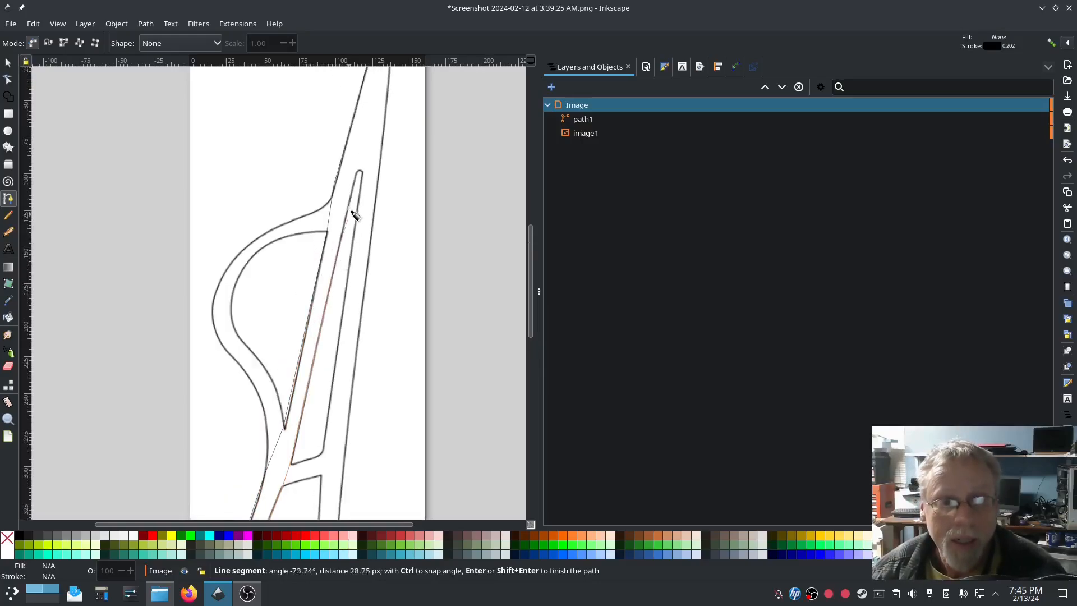
left_click(359, 172)
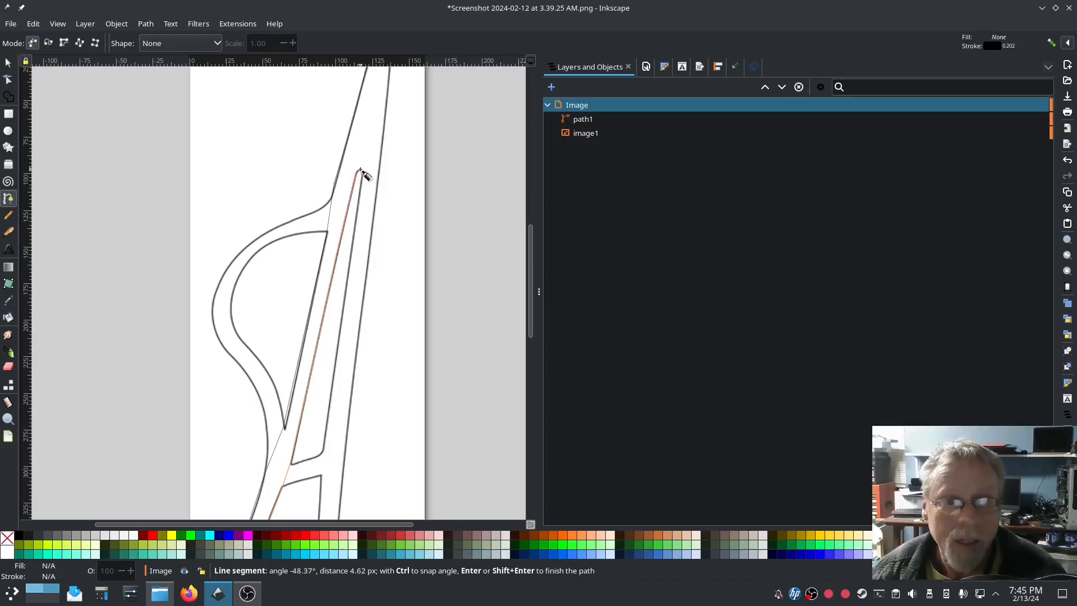
scroll(364, 174, "up", 3)
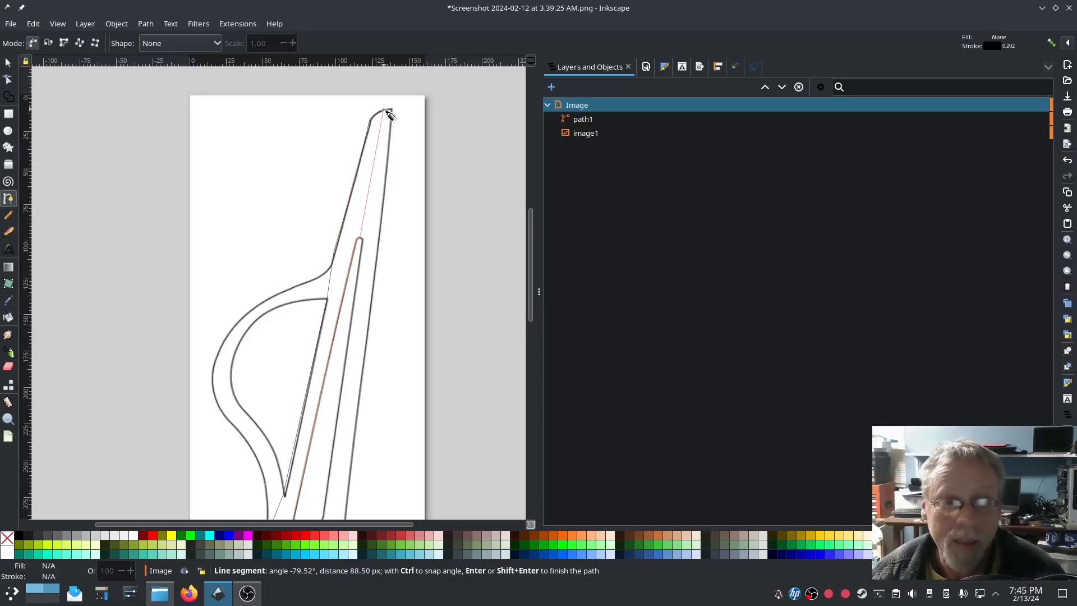
scroll(385, 111, "up", 6)
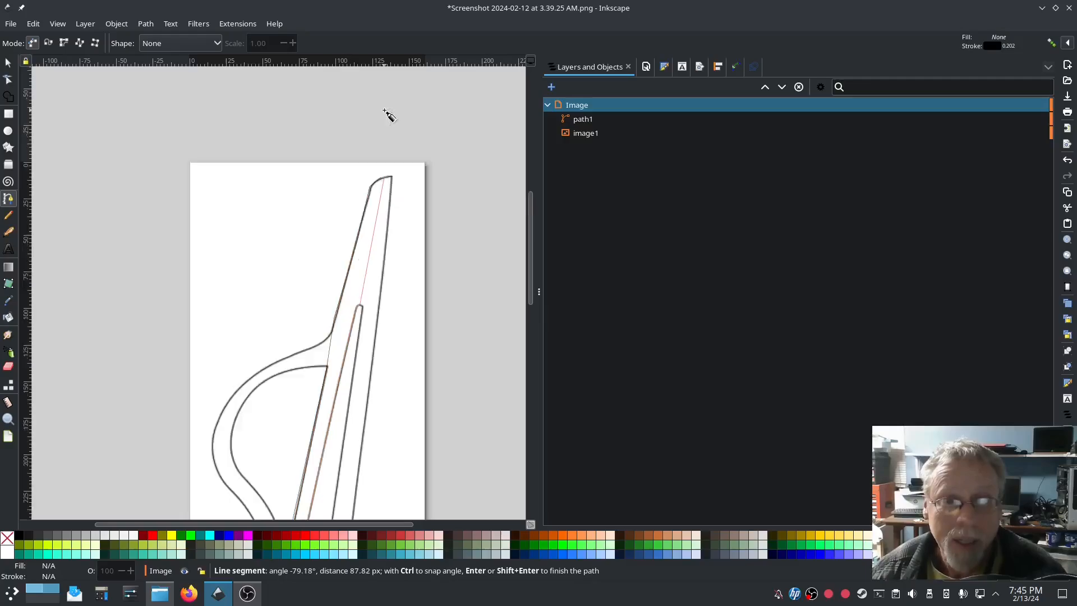
scroll(392, 244, "up", 3)
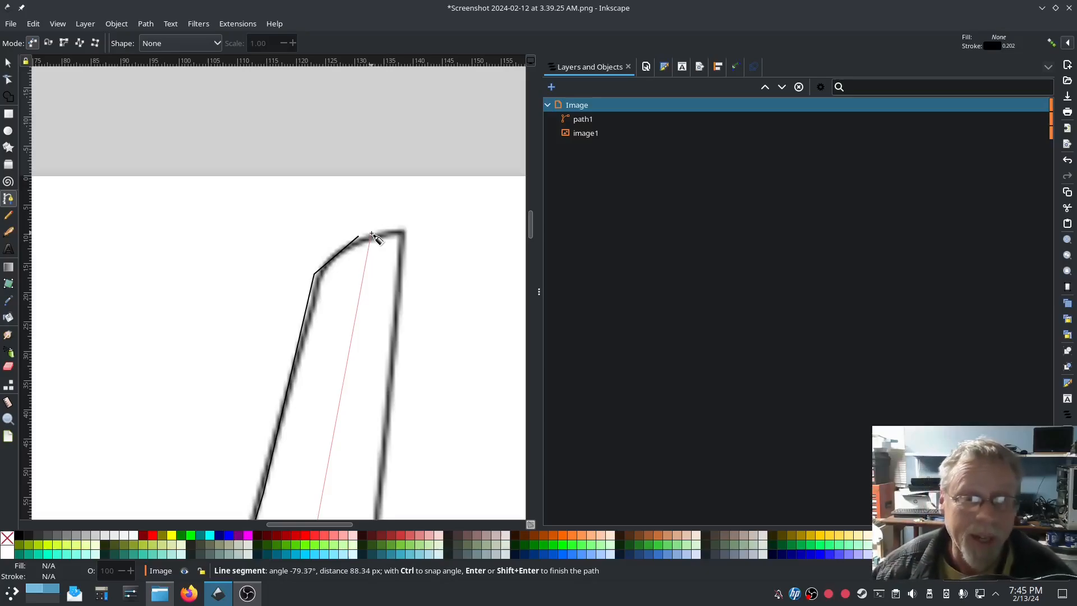
left_click(369, 239)
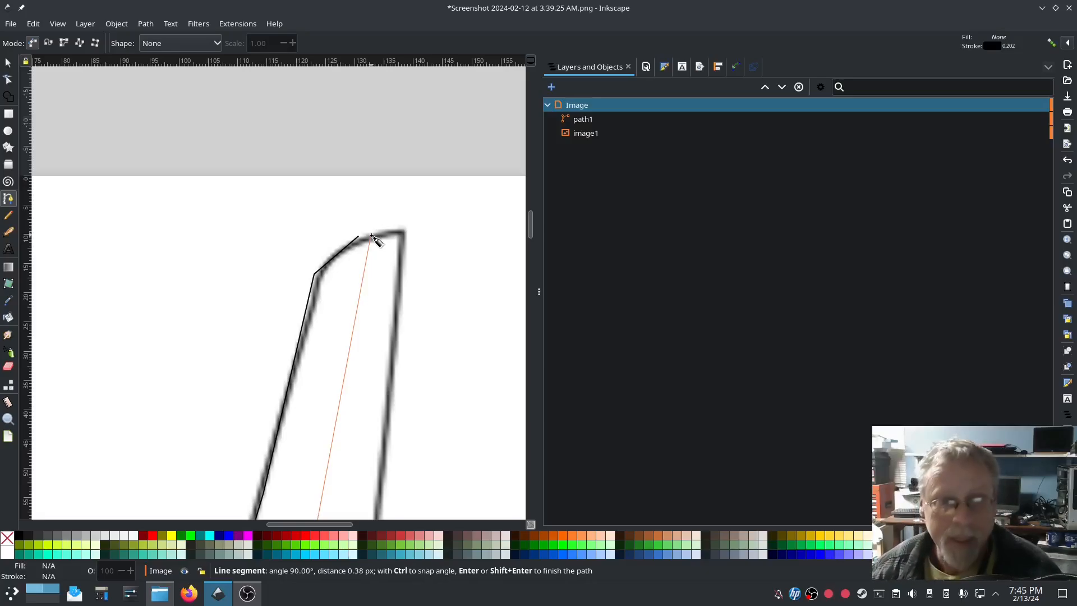
key("Return")
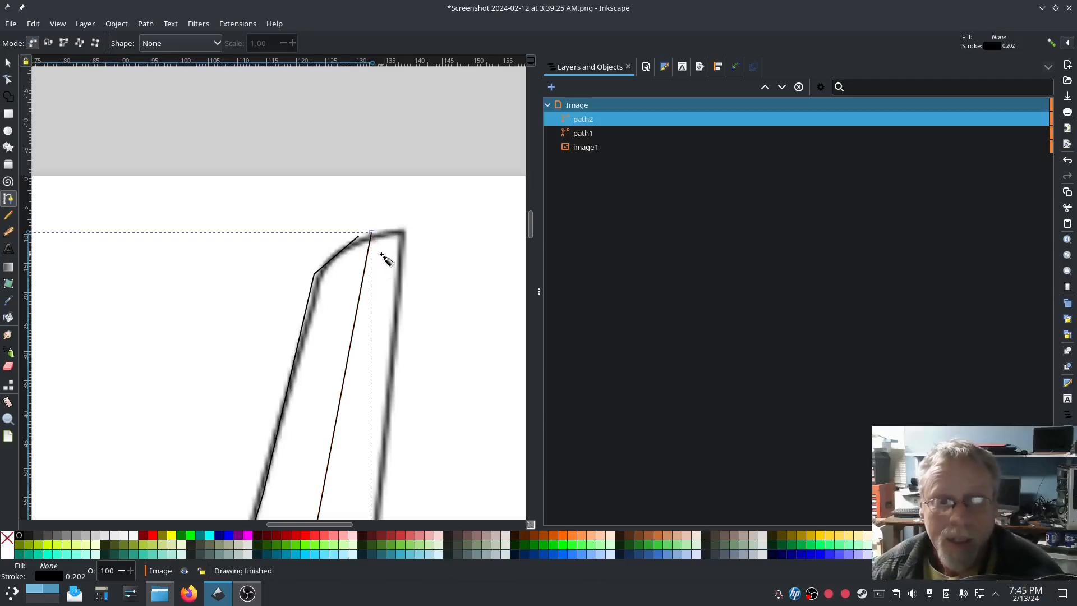
Step: Lower the letter A image's opacity to about 27% in Fill and Stroke
scroll(325, 390, "down", 4, "ctrl")
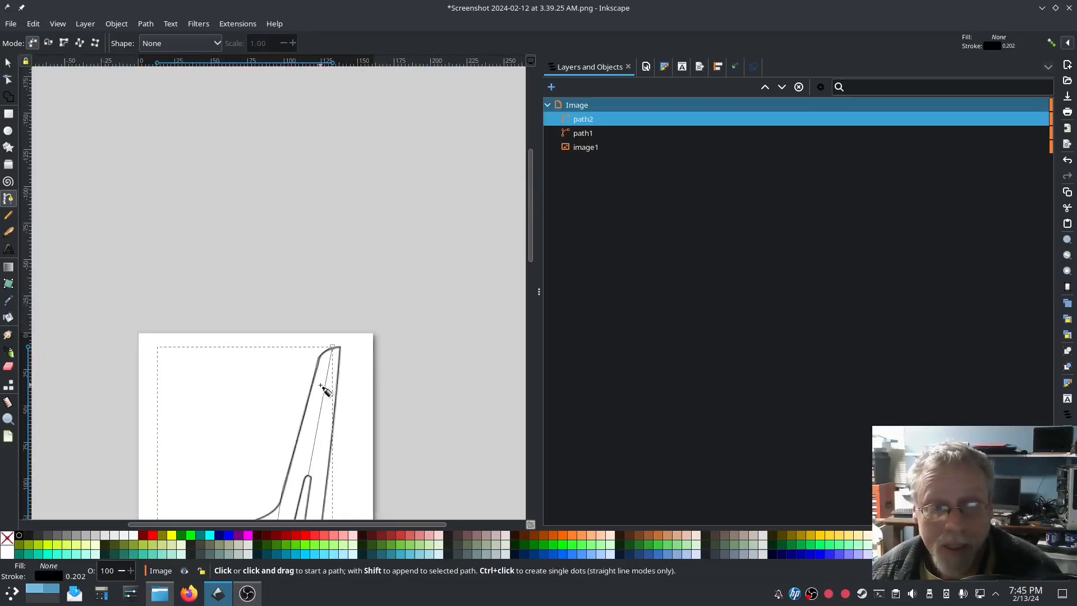
scroll(327, 429, "down", 5)
scroll(329, 427, "down", 2)
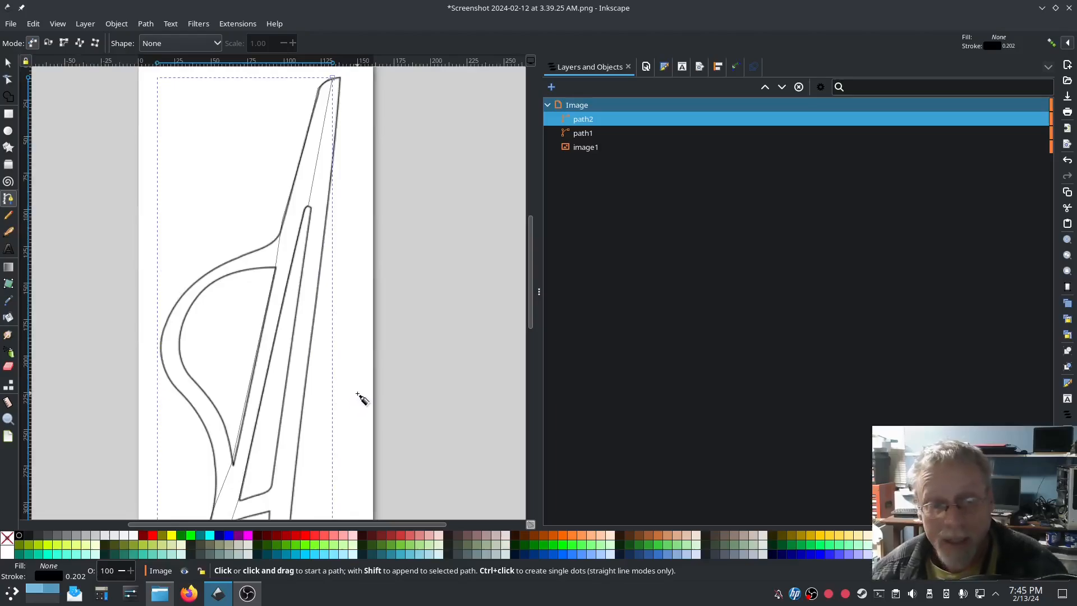
scroll(356, 386, "down", 6)
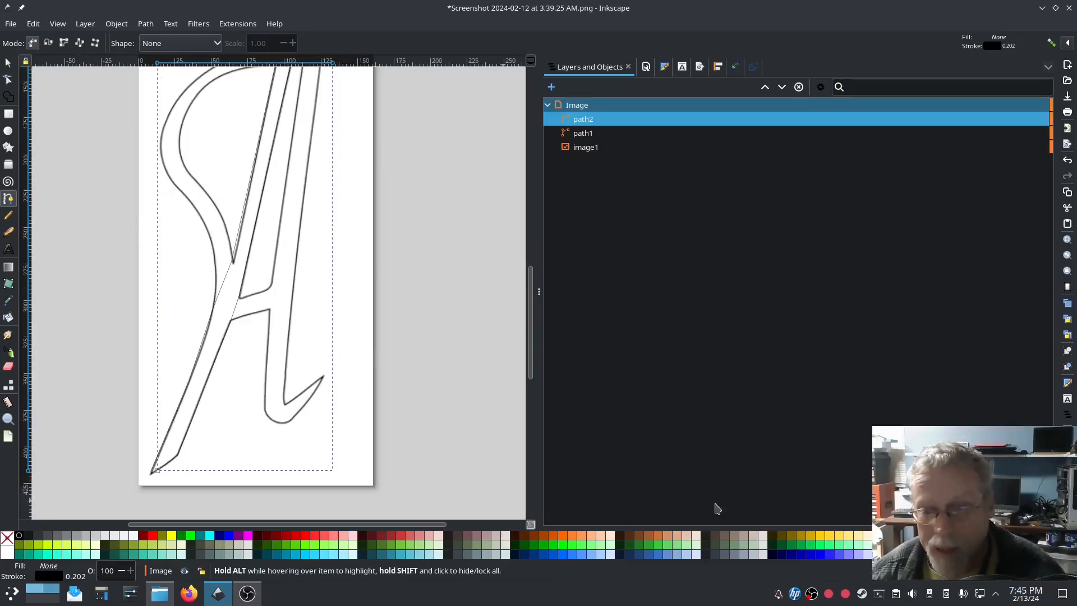
left_click(582, 147)
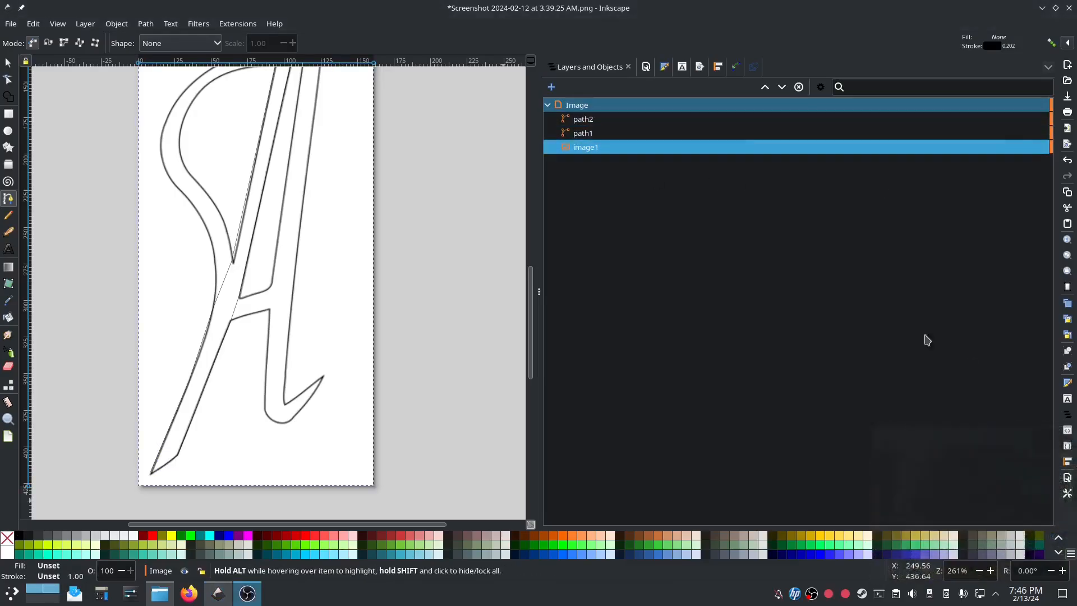
key("ctrl+shift+f")
left_click_drag(752, 517, 693, 520)
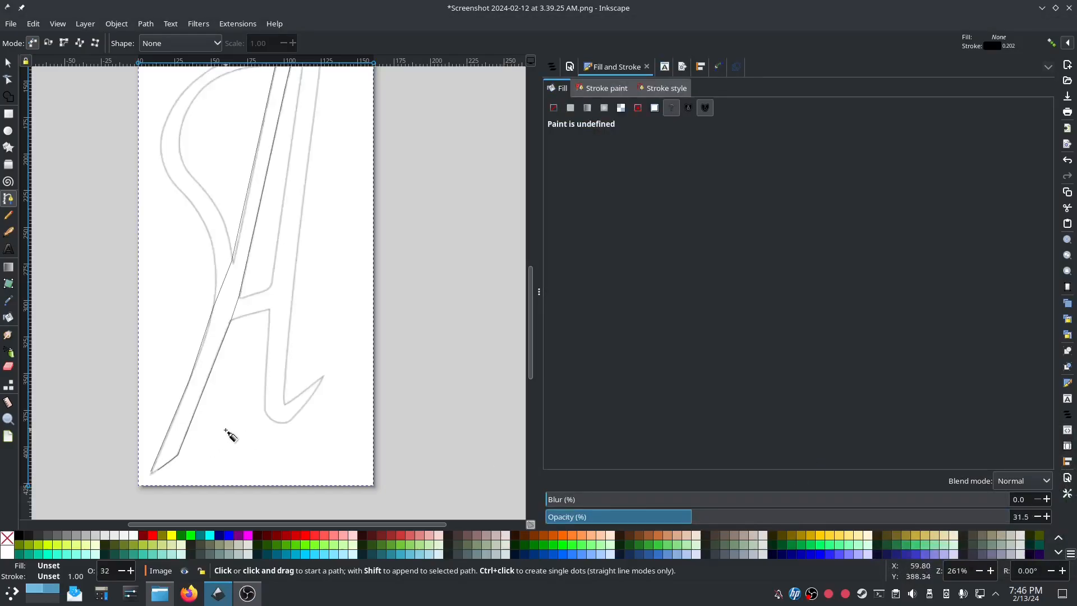
left_click(670, 517)
left_click(552, 66)
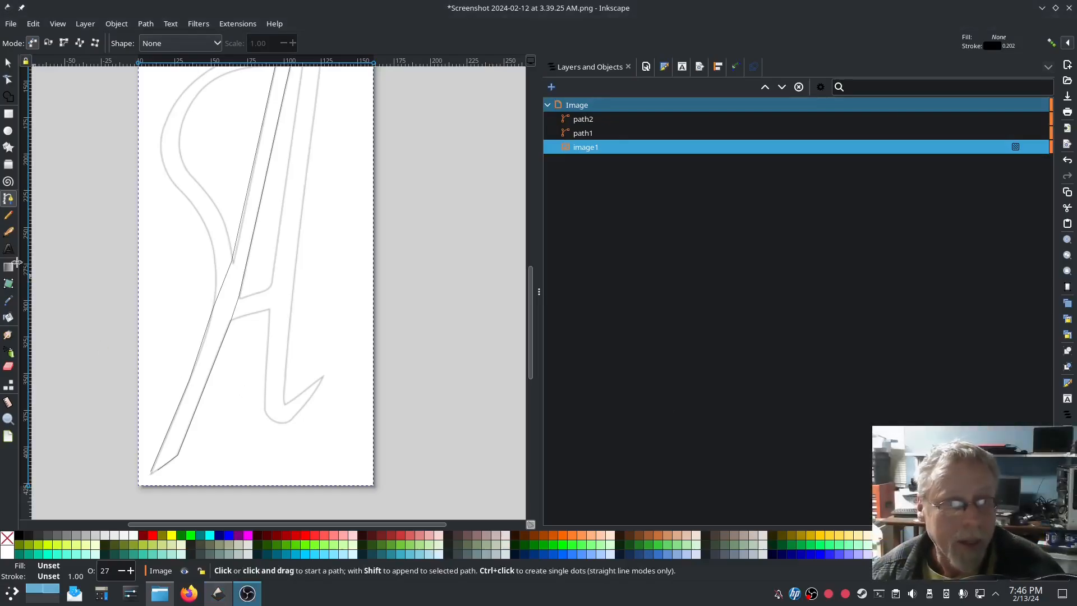
Step: Draw three short rungs across the diagonal stroke's rails: near the bottom, the crossbar, and higher up
key("p")
left_click(155, 435)
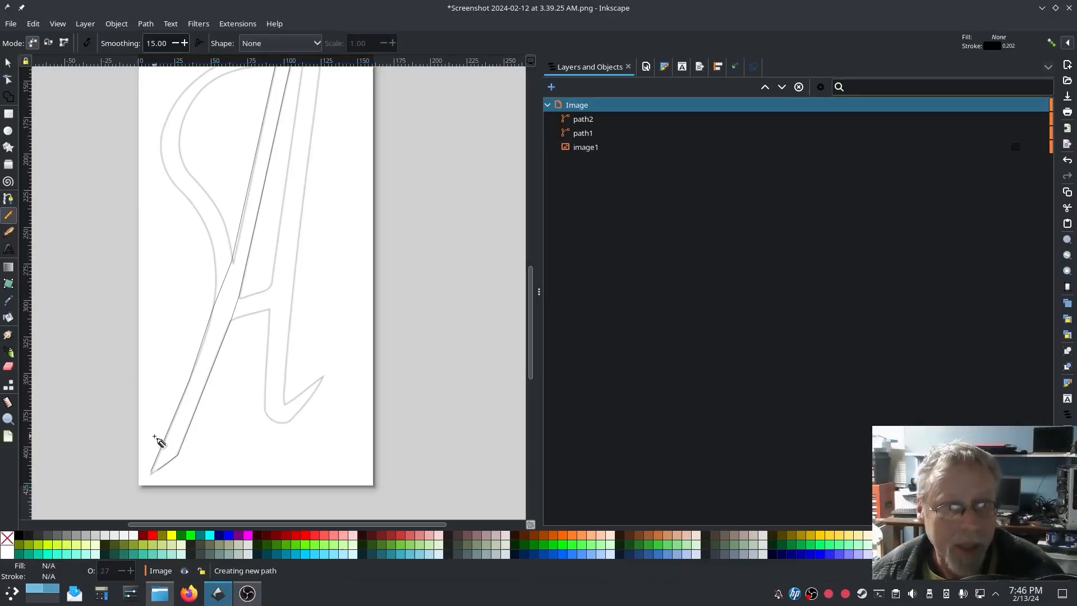
left_click(194, 434)
left_click(225, 261)
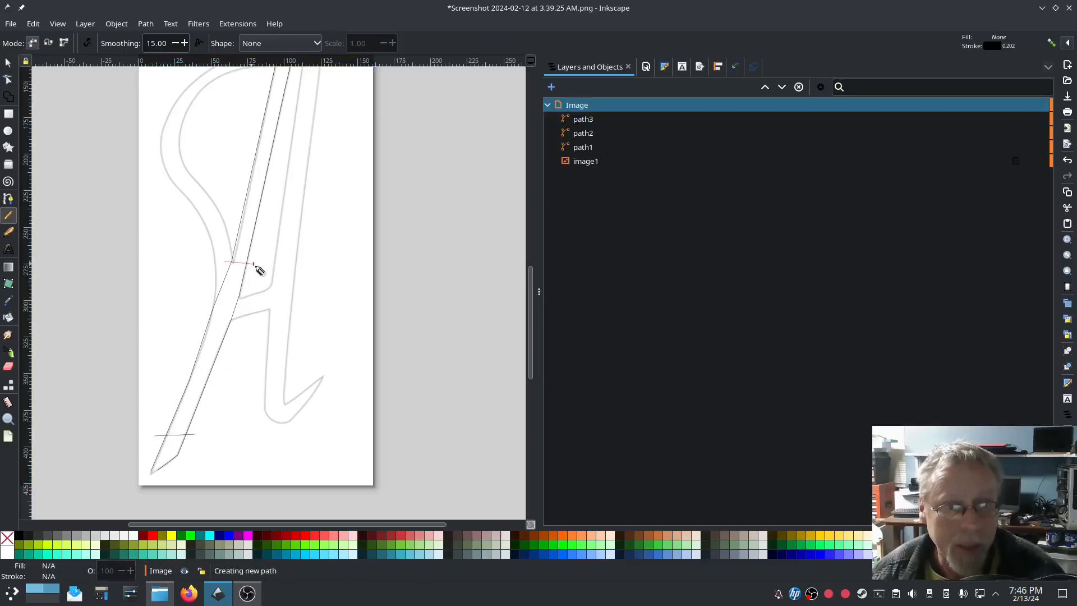
left_click(256, 264)
scroll(258, 264, "up", 6)
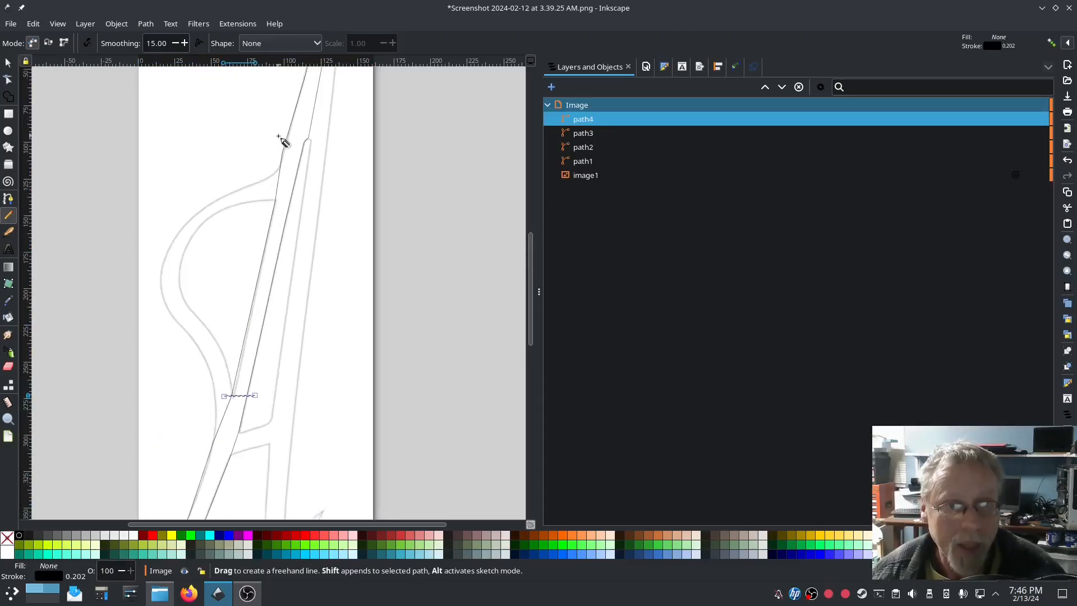
left_click(279, 136)
left_click(322, 133)
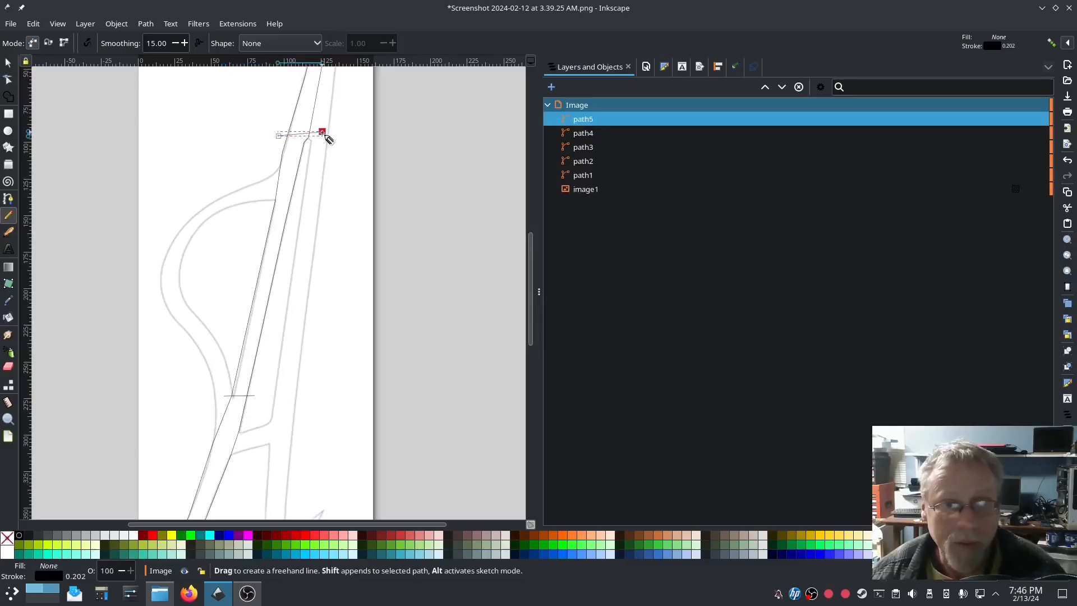
Step: Select path1 through path5 and combine them into a single path
left_click(587, 175)
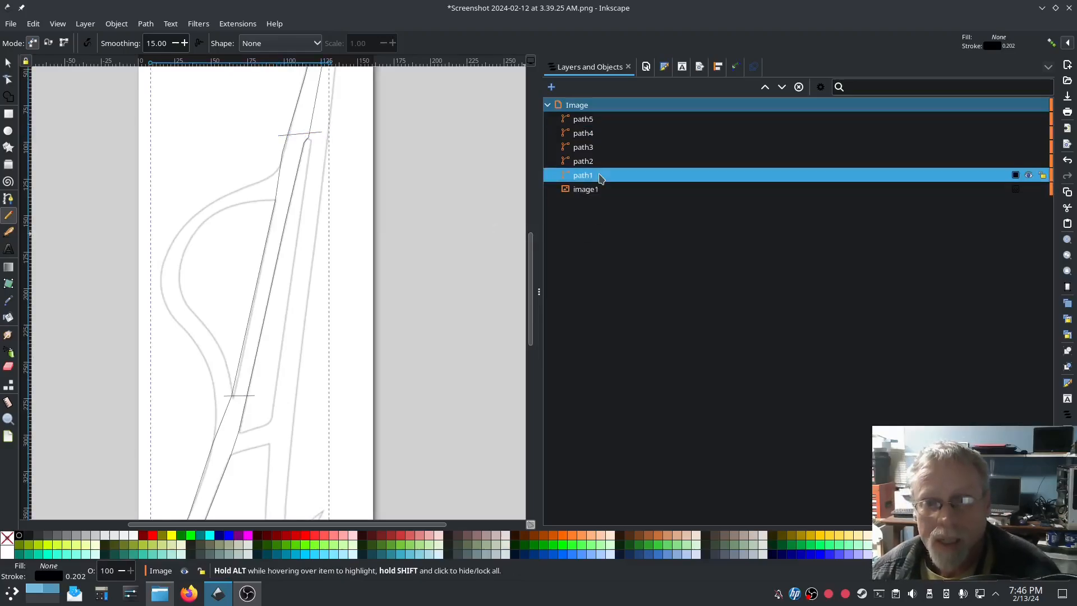
left_click(594, 121, "shift")
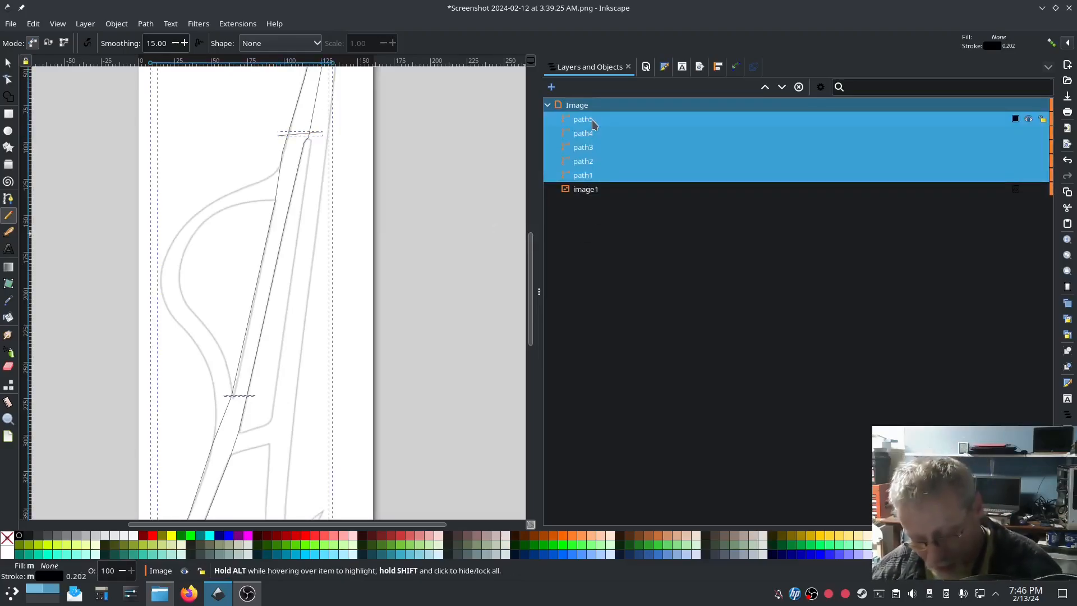
key("ctrl+k")
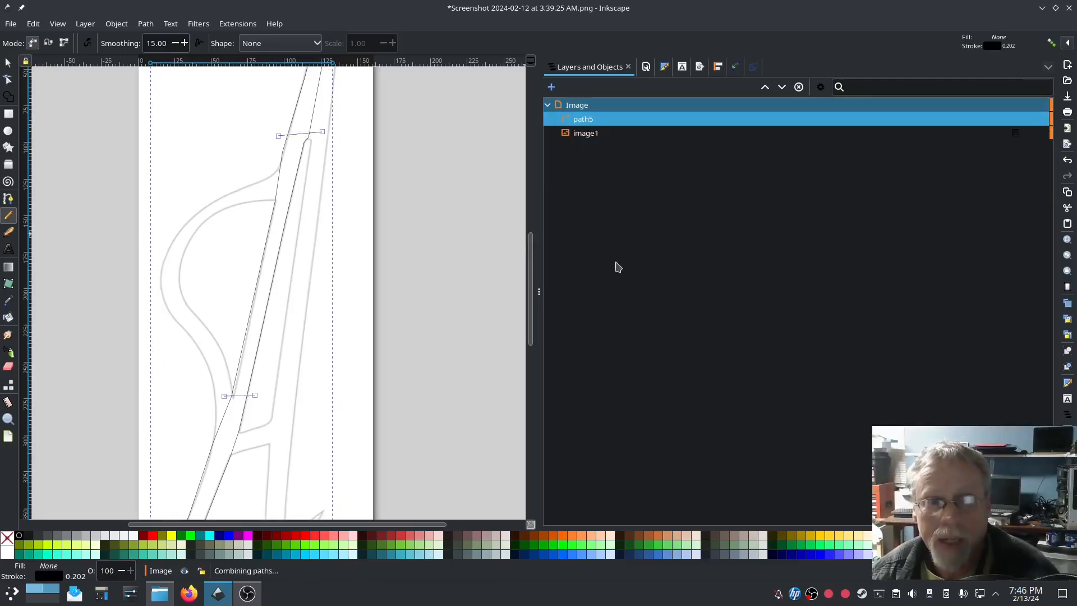
left_click(239, 24)
Step: Enable Custom satin column in Ink/Stitch Params, preview the 562-stitch satin, and apply
mouse_move(253, 171)
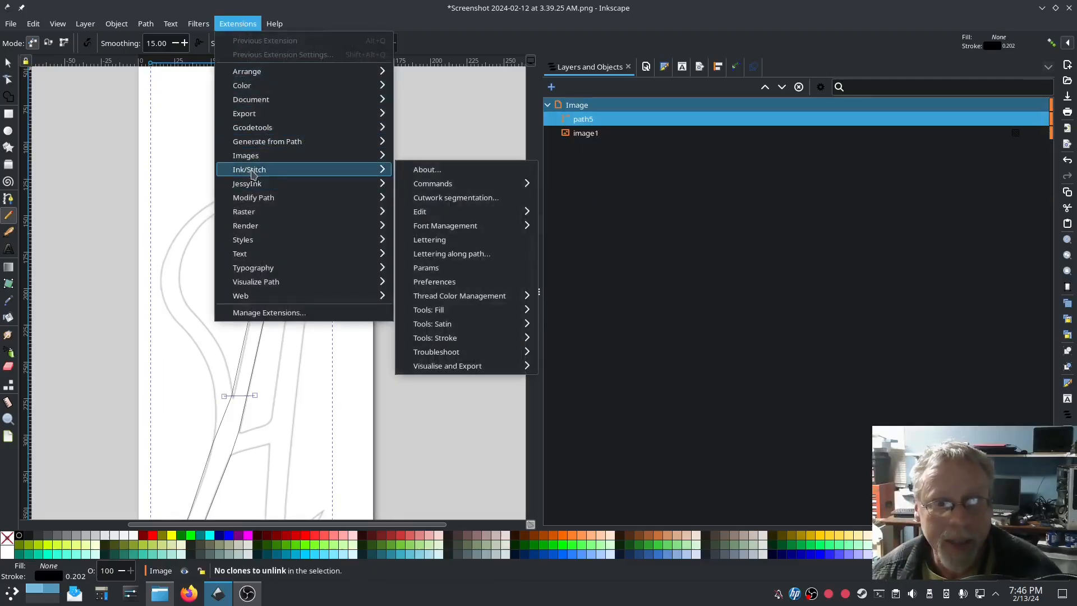
left_click(427, 268)
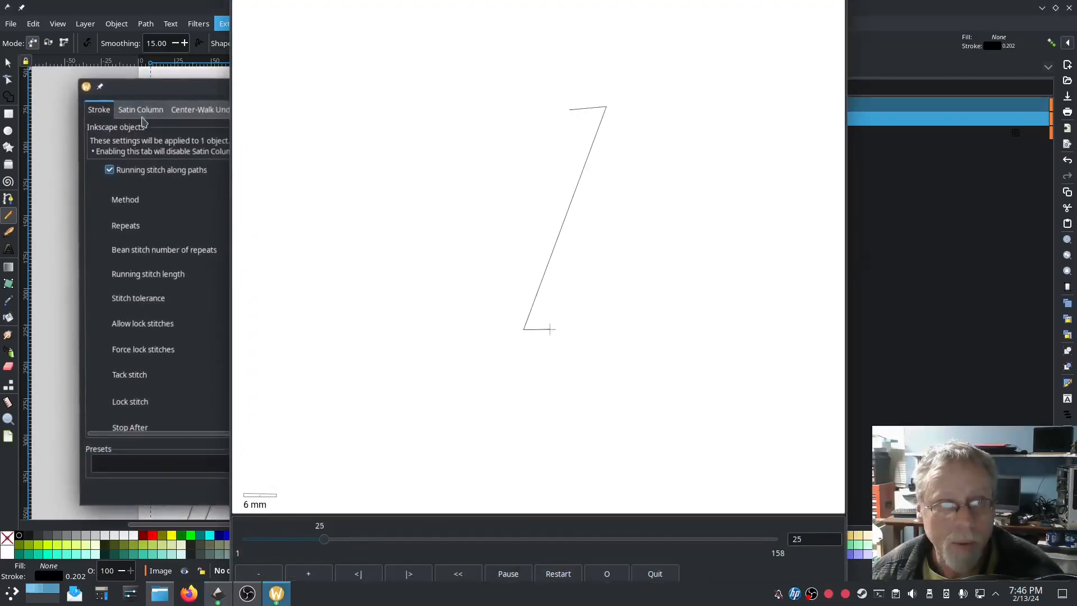
left_click(141, 110)
left_click(108, 180)
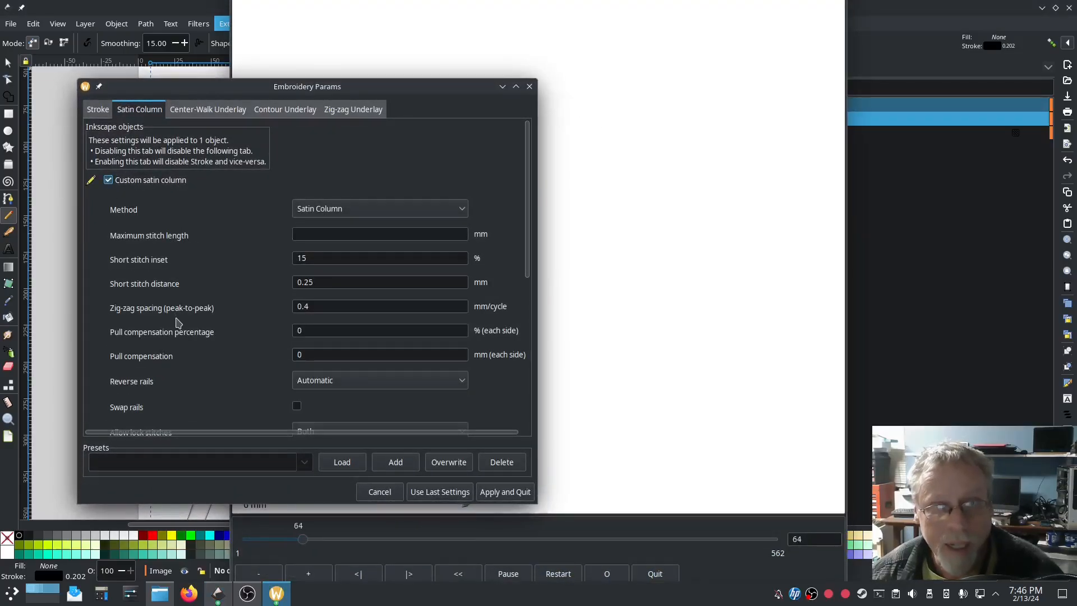
left_click(760, 474)
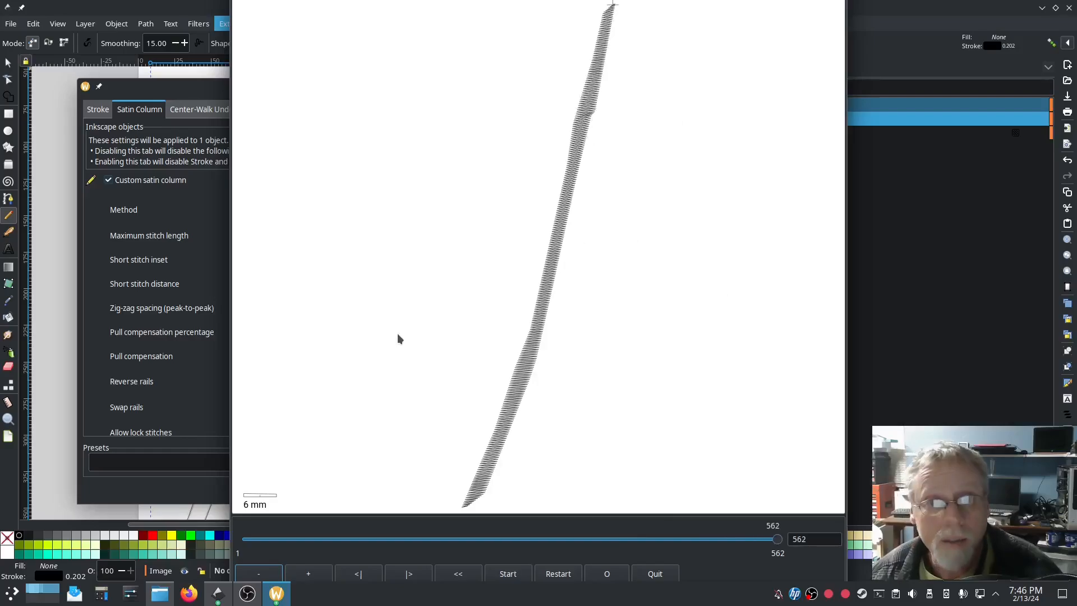
left_click(198, 483)
left_click(498, 491)
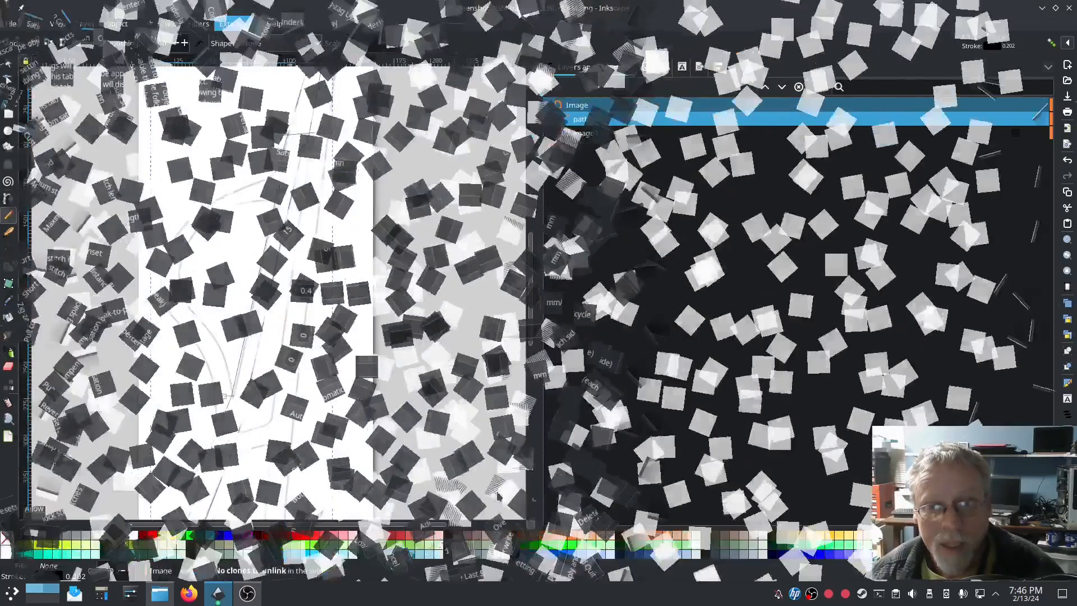
Step: Start tracing the curved stroke's outer edge from the bottom up its left side
scroll(218, 455, "up", 3)
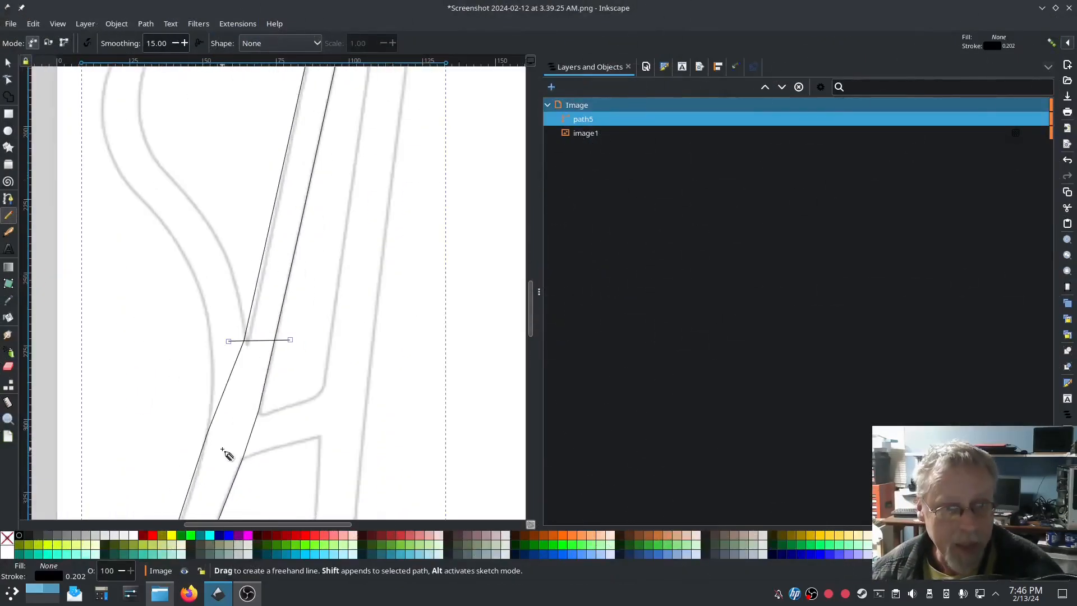
left_click(9, 200)
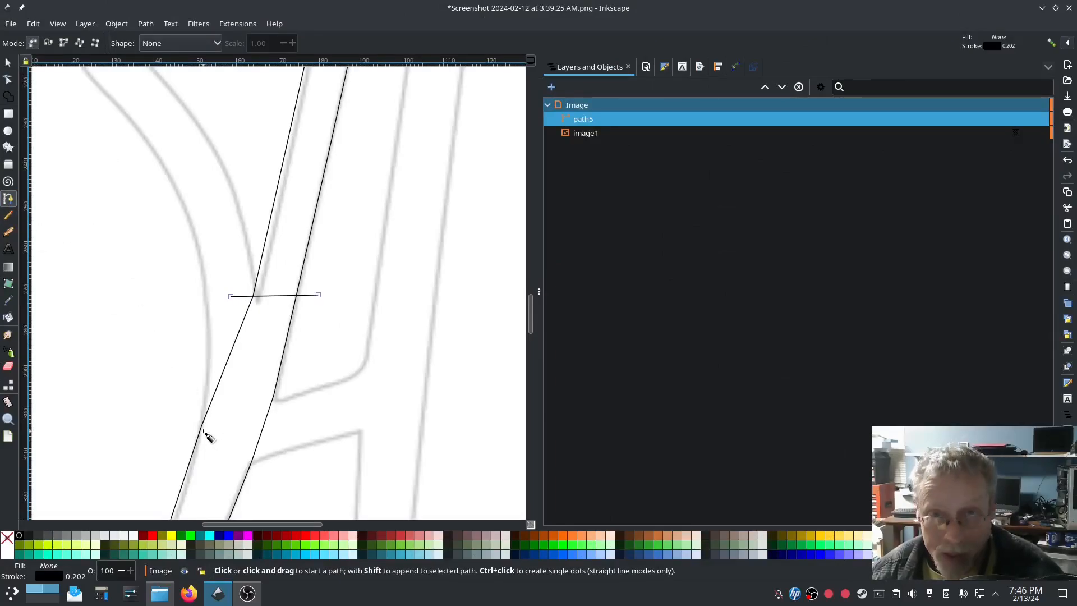
left_click(203, 431)
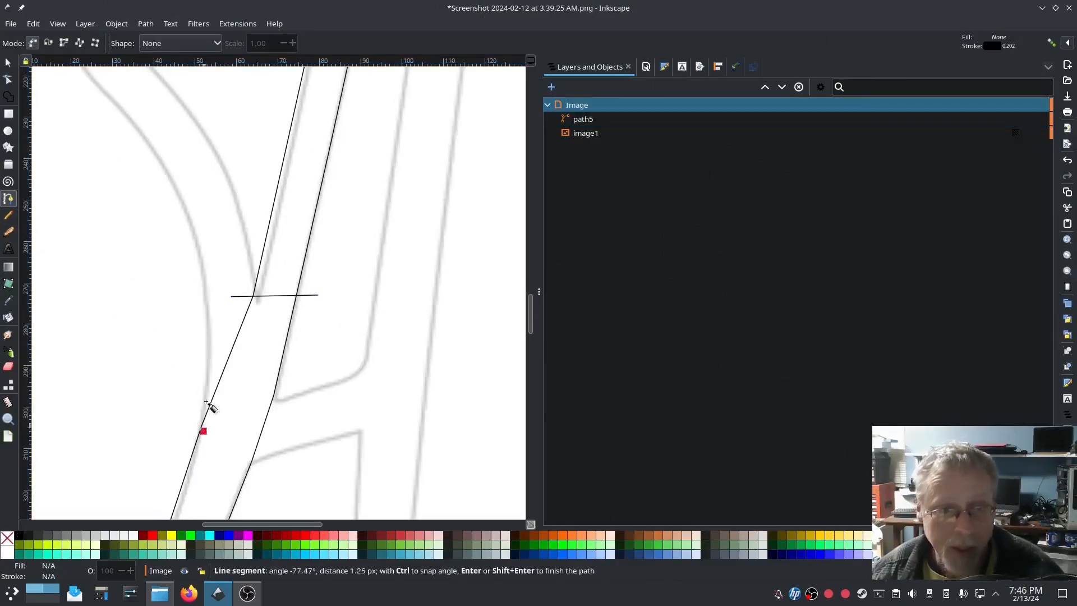
left_click(209, 303)
left_click(189, 217)
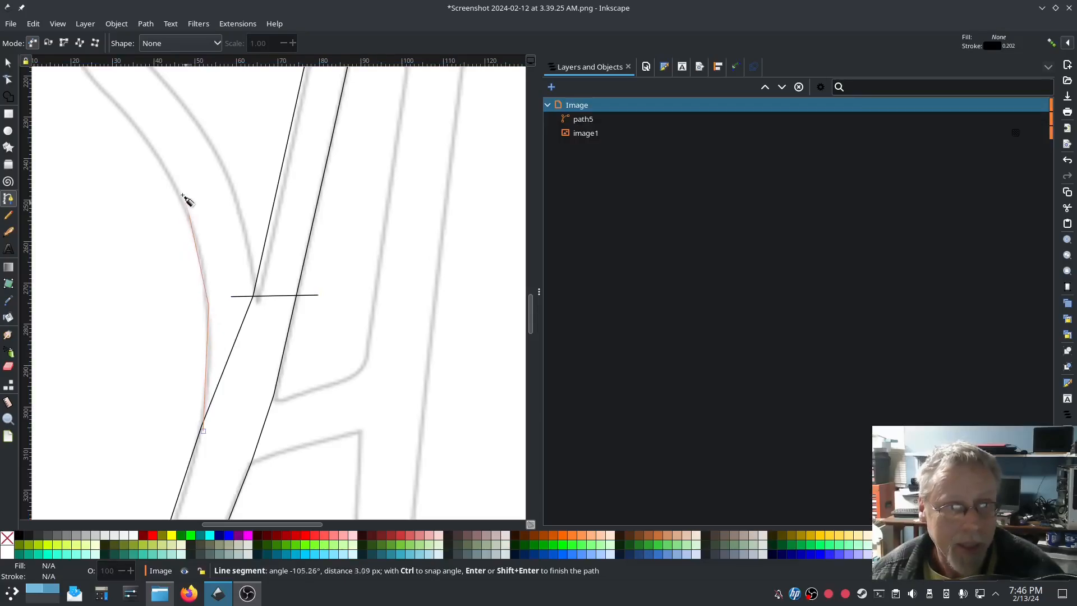
left_click(163, 168)
left_click(152, 149)
scroll(134, 168, "up", 6)
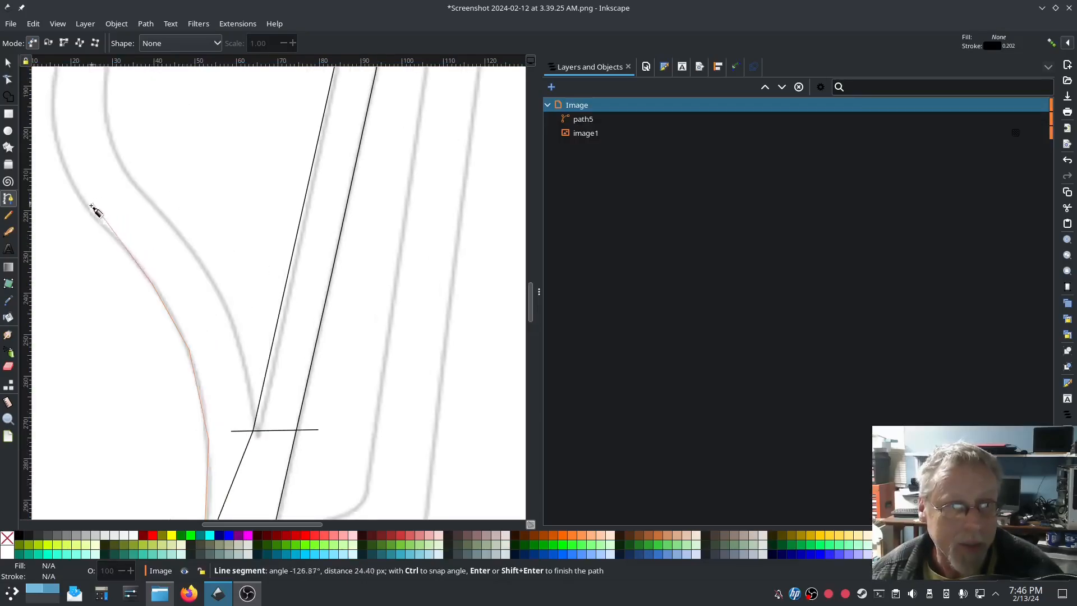
left_click(72, 192)
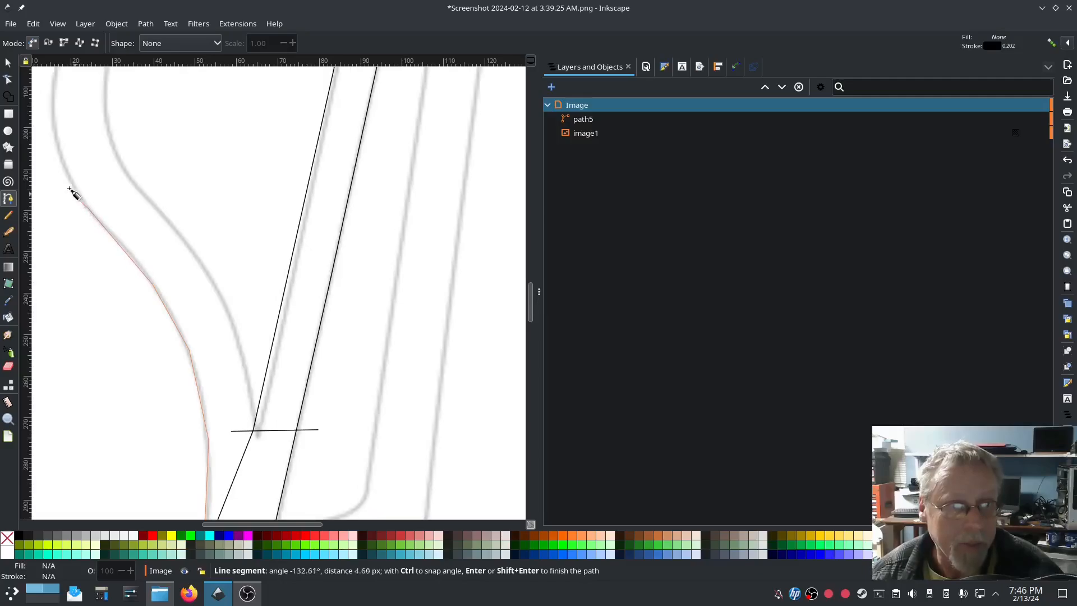
left_click(57, 149)
scroll(56, 155, "up", 6)
Step: Continue the outer-edge trace over the curve's top to the right leg and finish path6
left_click(52, 225)
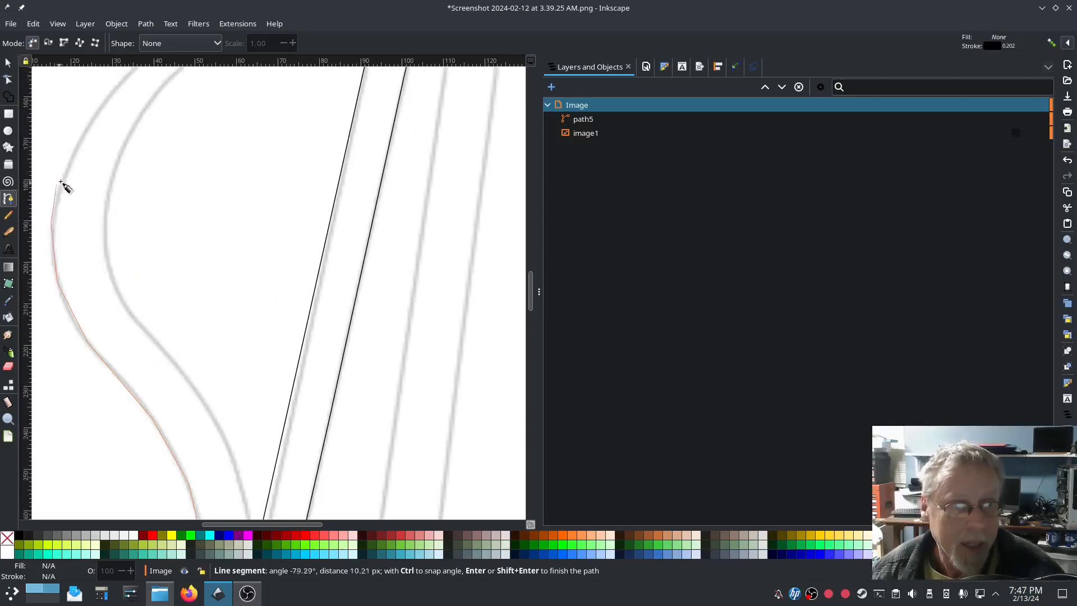
left_click(62, 181)
left_click(77, 146)
scroll(78, 149, "up", 3)
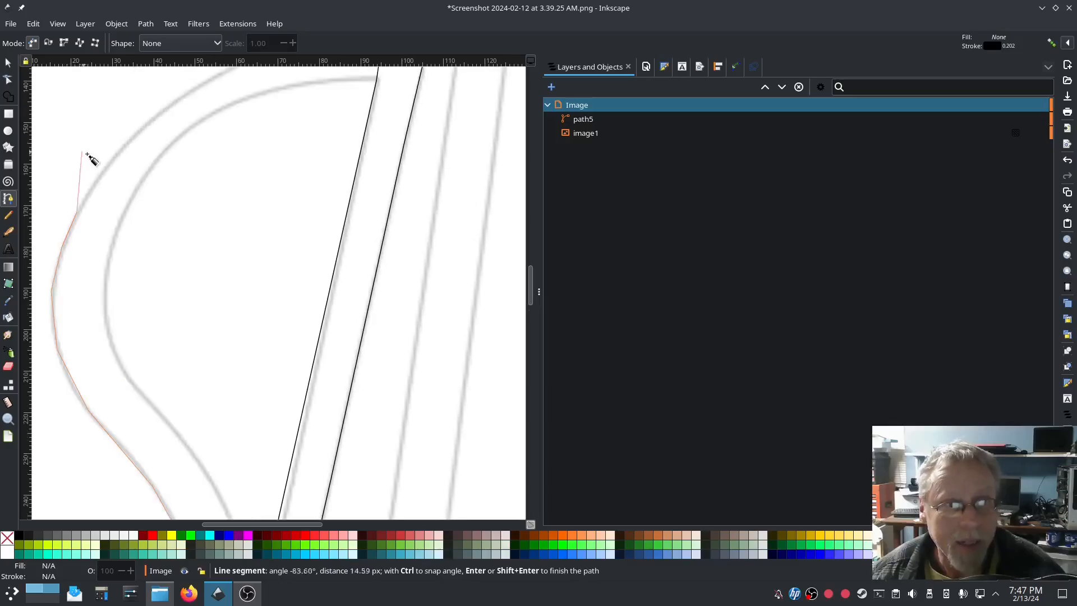
left_click(112, 159)
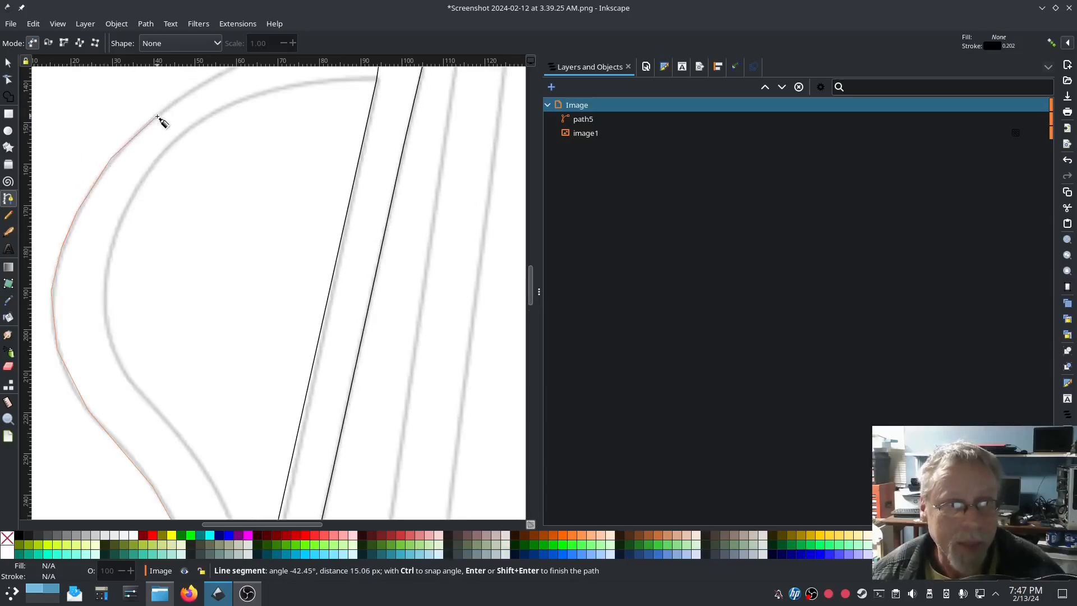
left_click(158, 115)
left_click(208, 83)
scroll(230, 115, "up", 6)
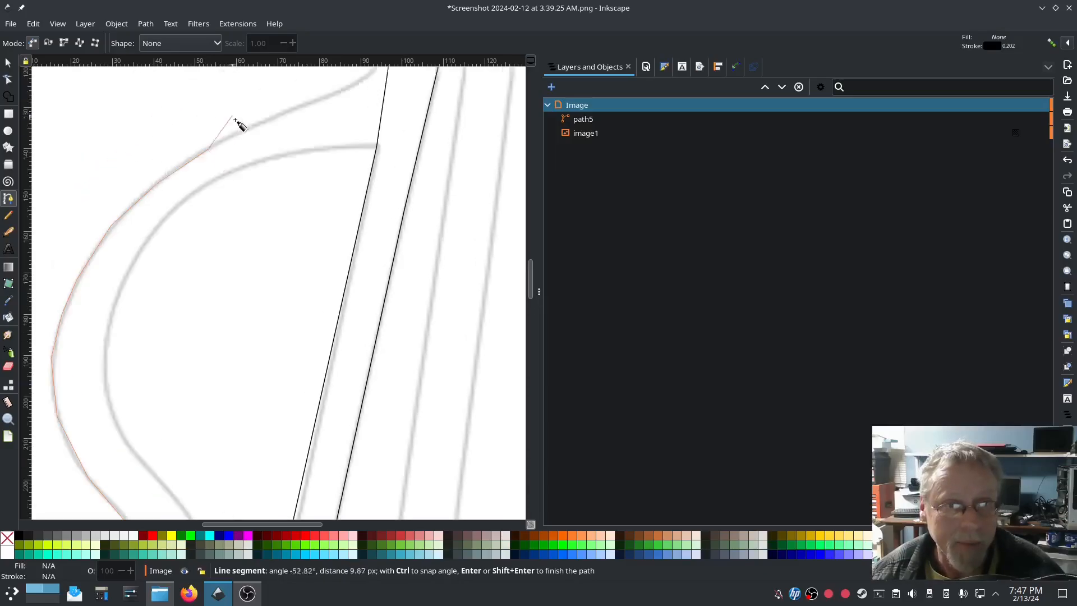
left_click(291, 175)
left_click(339, 160)
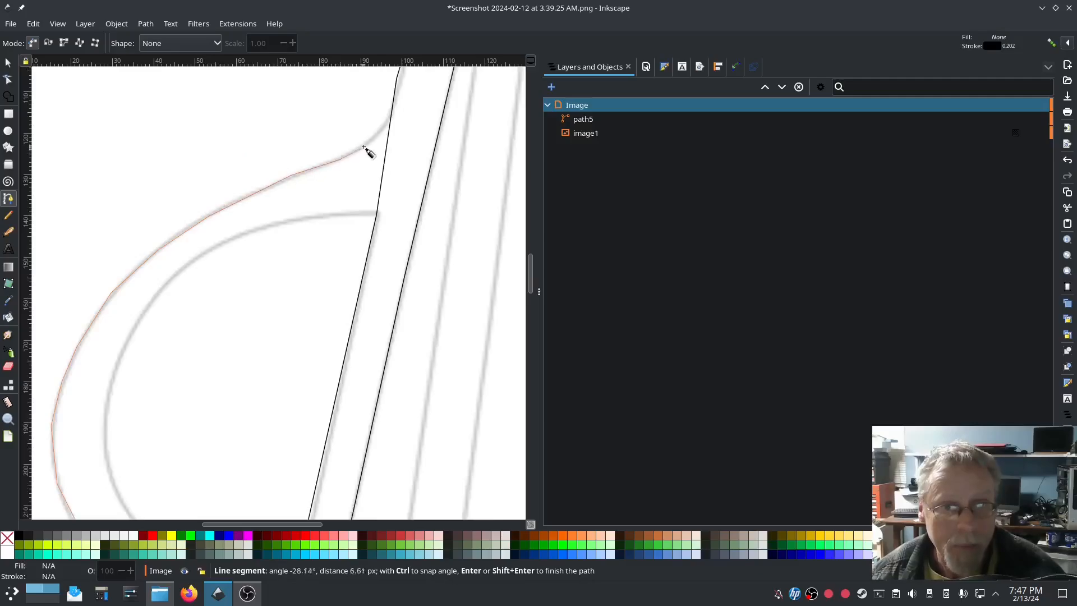
double_click(401, 110)
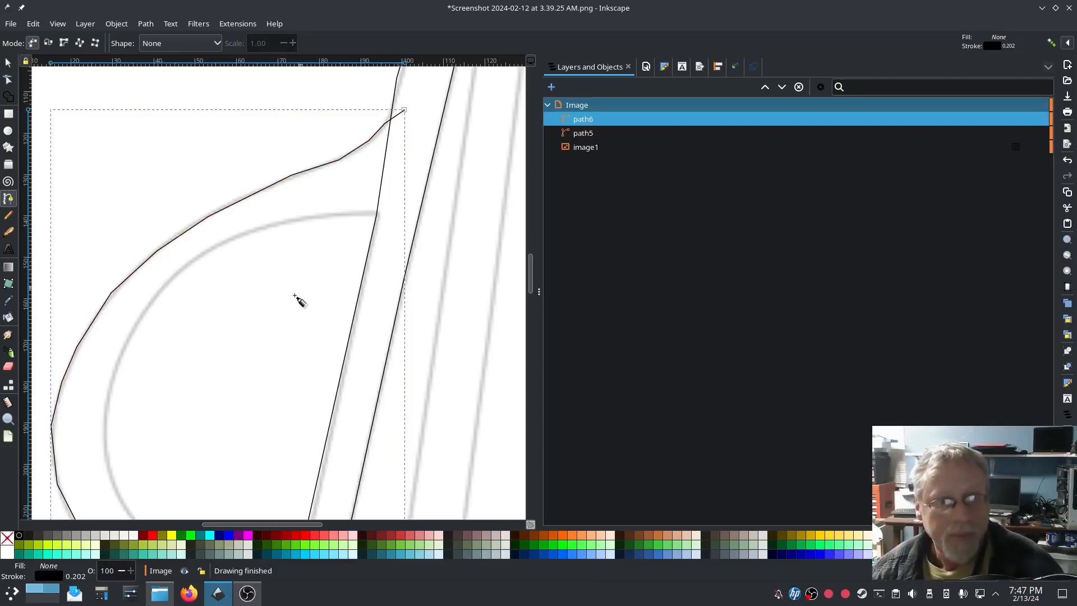
scroll(283, 331, "down", 10)
Step: Start tracing the curve's inner edge from the bottom upward past the rung crossing
scroll(265, 494, "down", 9)
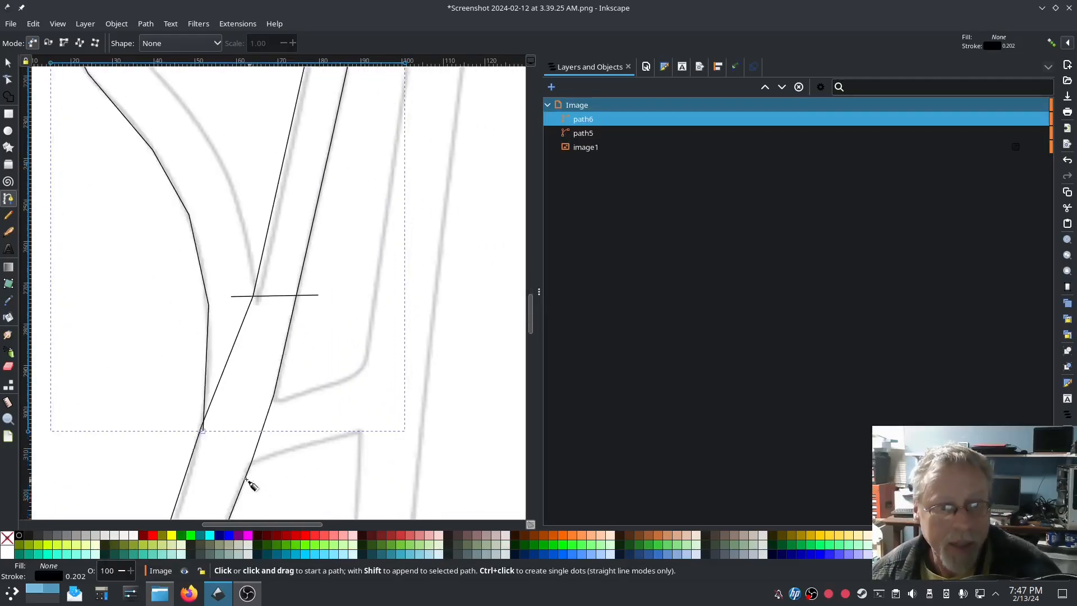
left_click(232, 403)
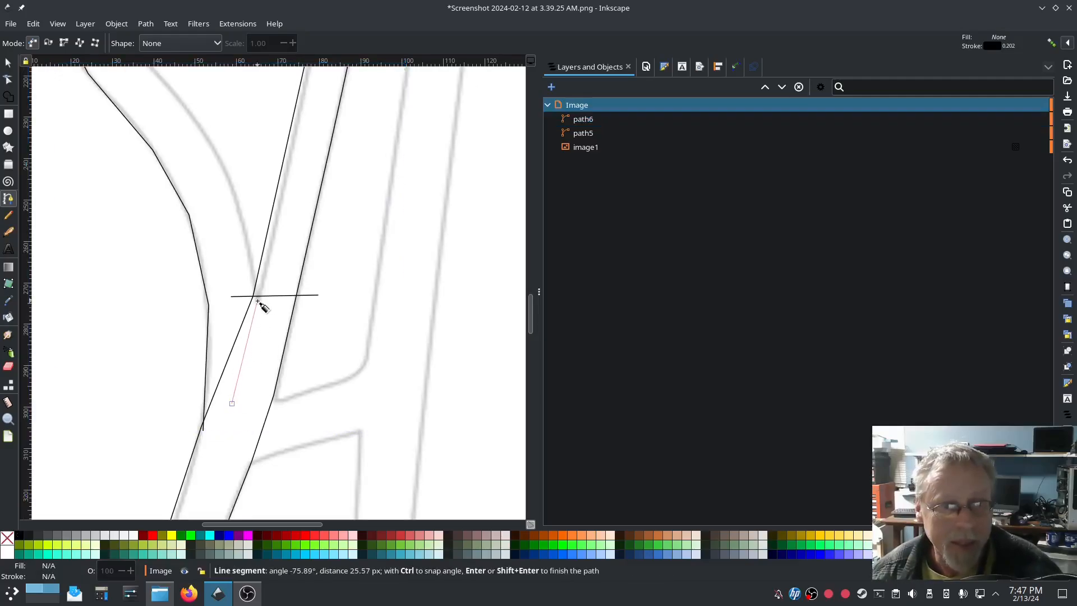
left_click(258, 300)
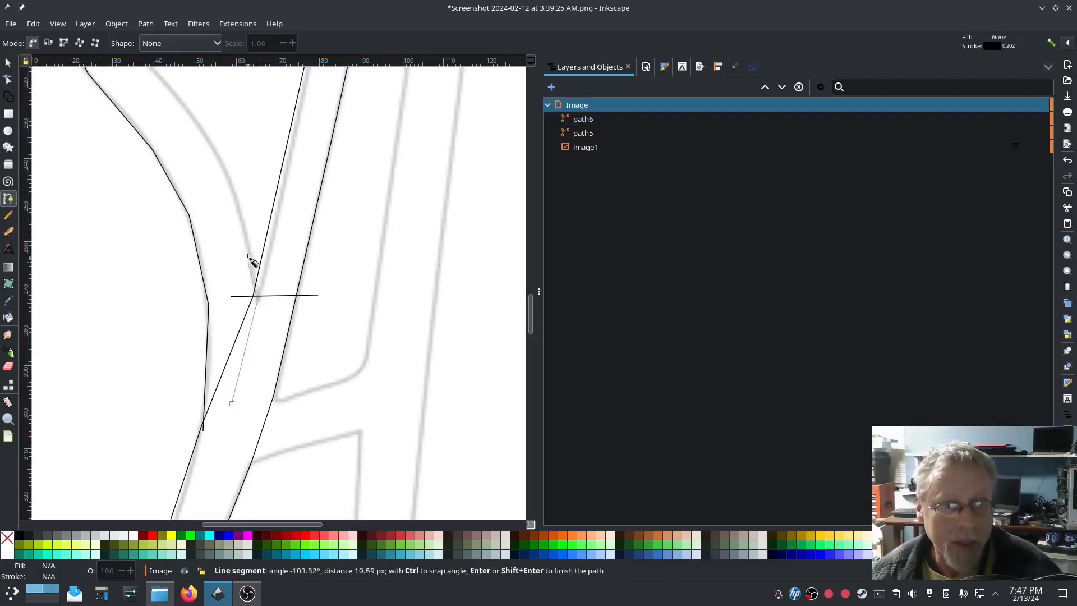
left_click(244, 220)
left_click(220, 153)
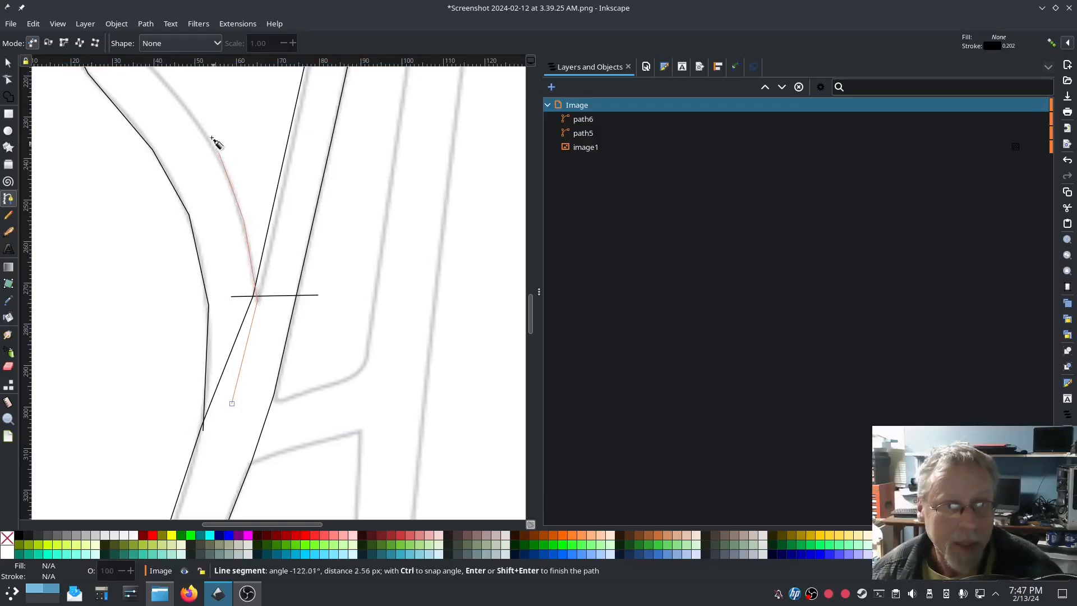
left_click(180, 99)
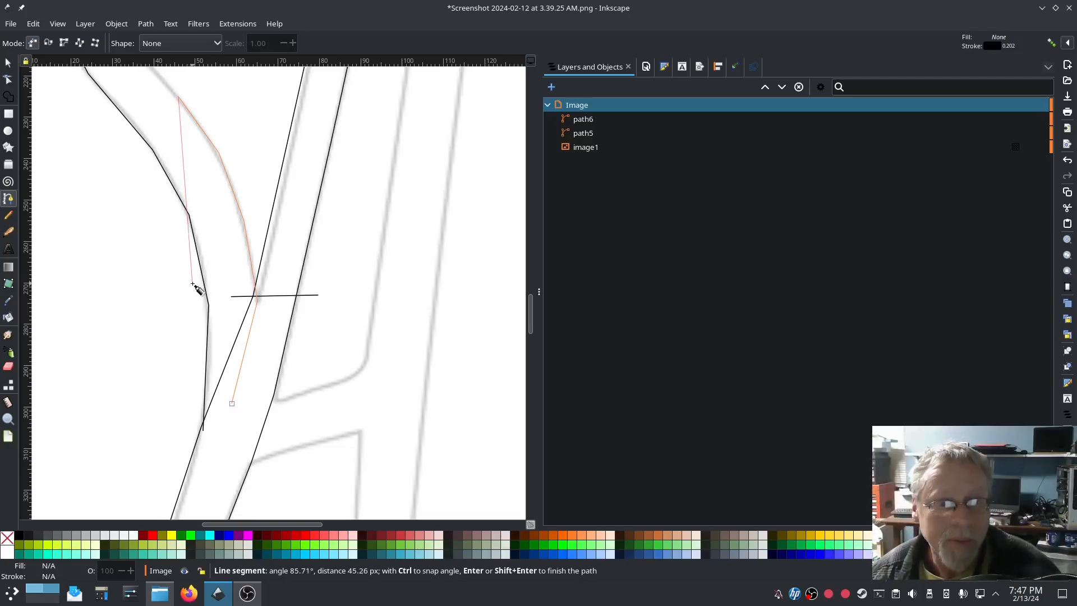
Step: Continue the inner-edge trace around the bulge and finish path7 at the diagonal stroke
scroll(192, 294, "up", 12)
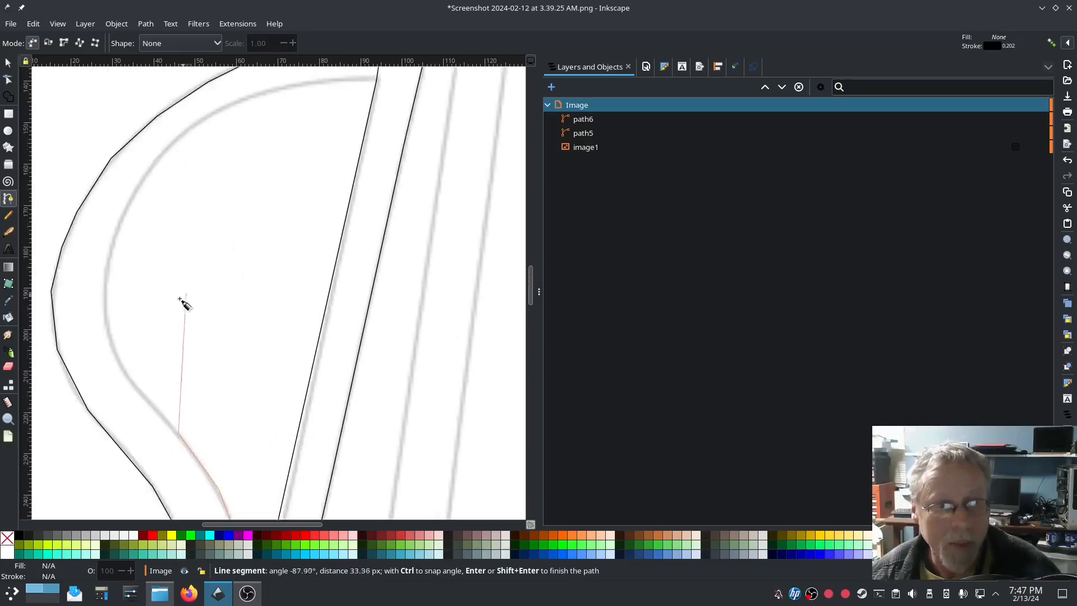
left_click(142, 394)
left_click(107, 335)
left_click(106, 270)
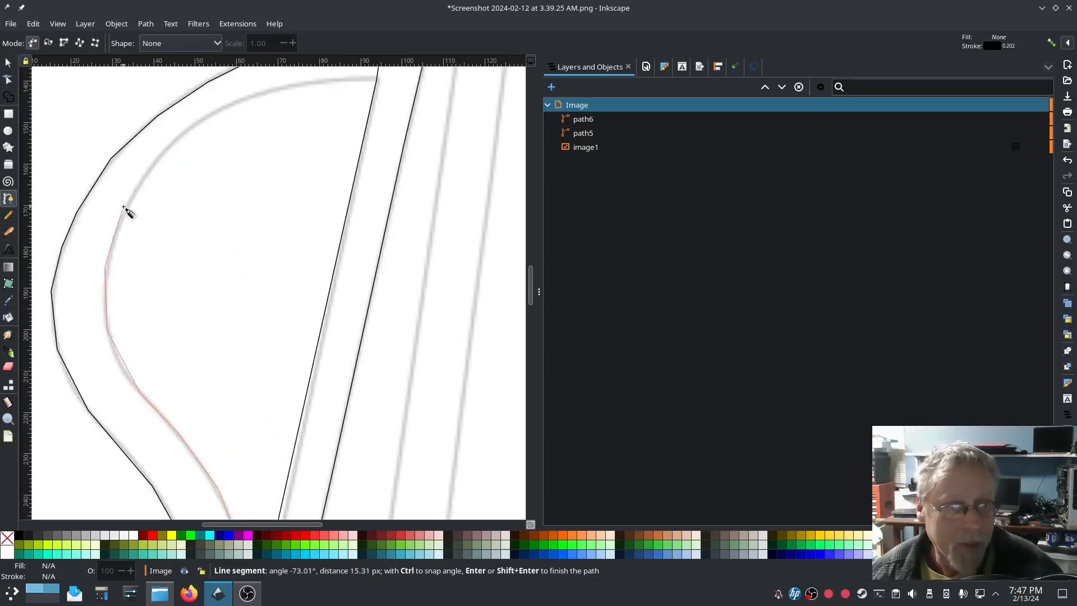
left_click(155, 159)
left_click(204, 117)
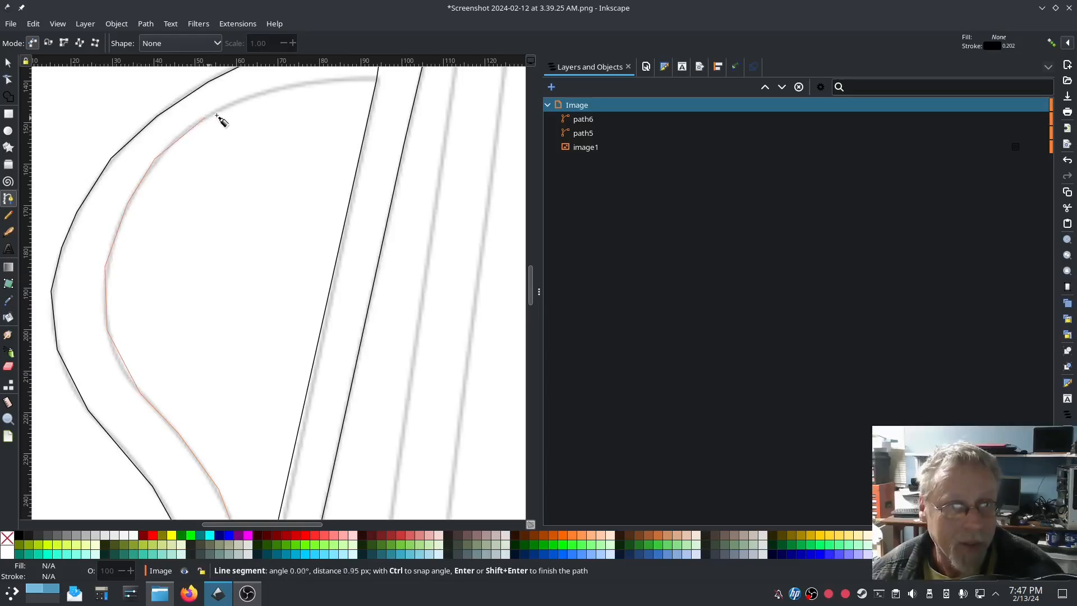
left_click(296, 84)
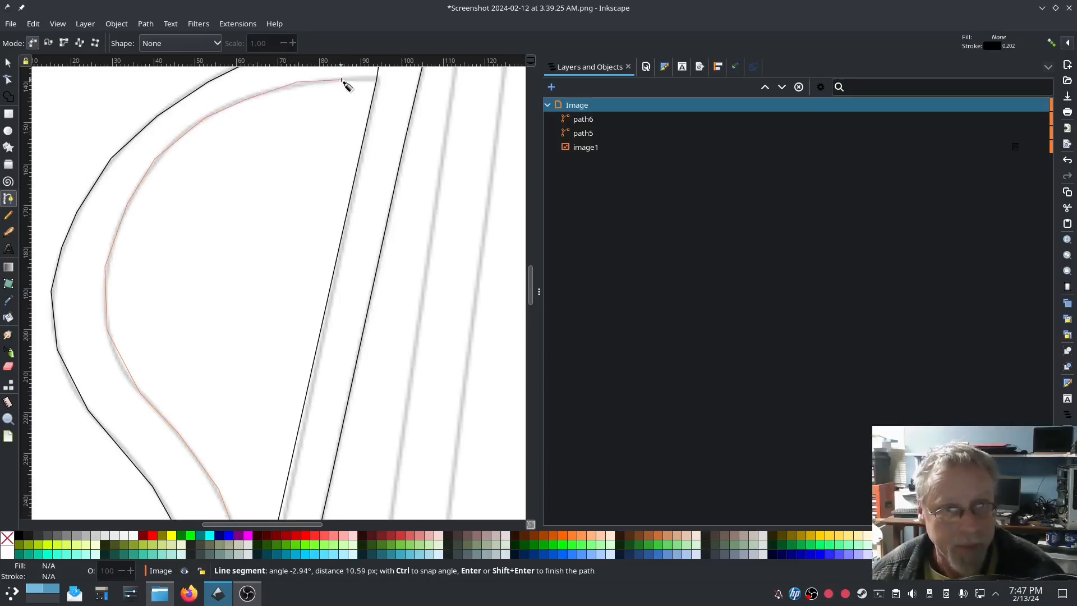
scroll(351, 87, "up", 3)
scroll(367, 154, "up", 6)
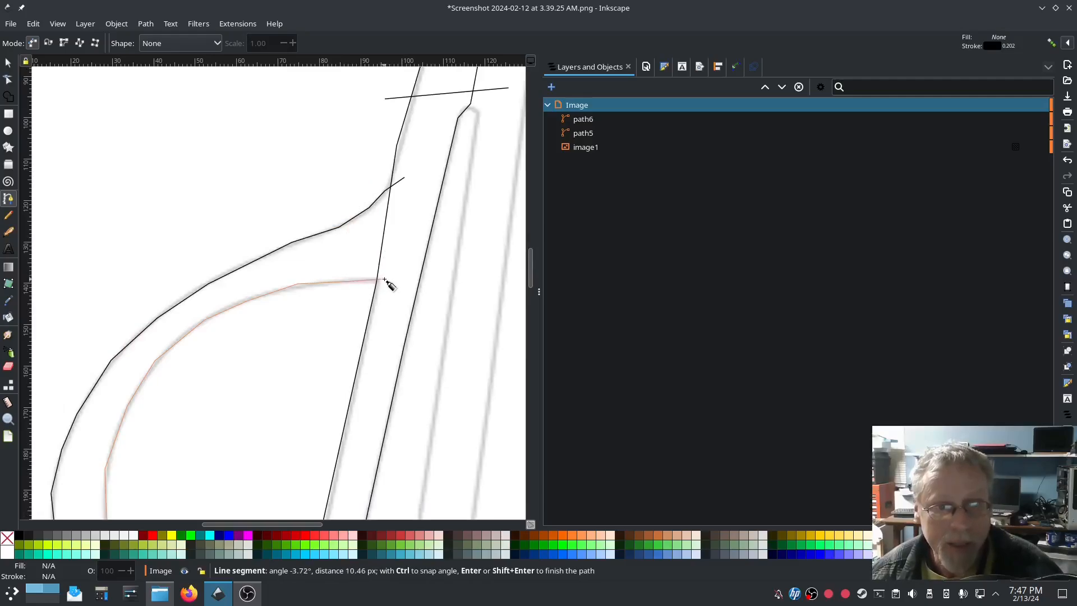
left_click(382, 279)
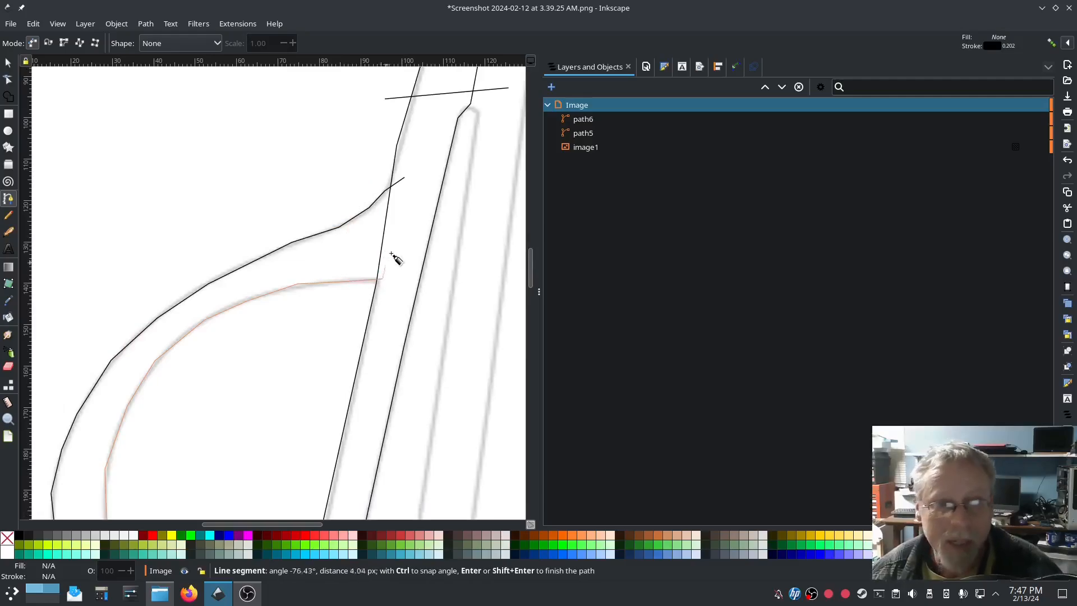
double_click(413, 218)
Step: Draw short freehand rungs across the curved stroke's two rails
left_click(9, 217)
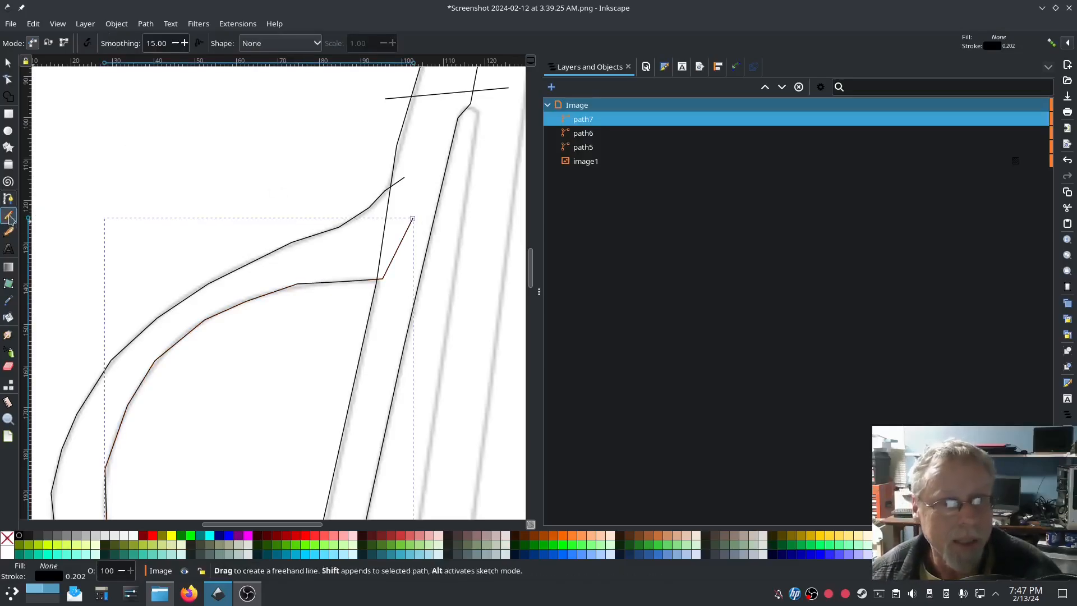
left_click_drag(411, 239, 359, 195)
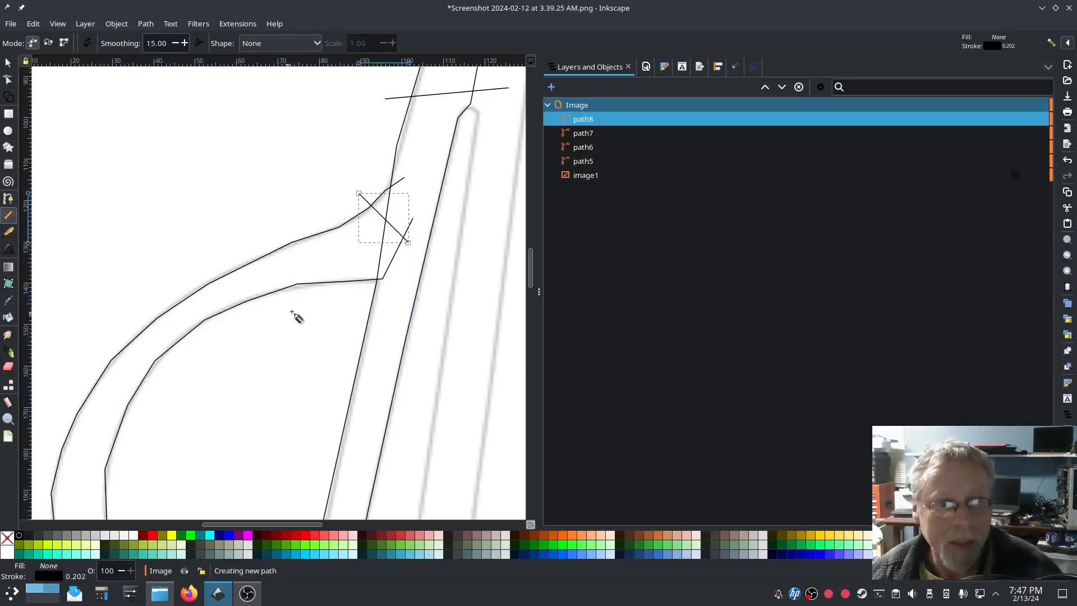
left_click(337, 293)
left_click_drag(336, 291, 310, 220)
left_click(144, 365)
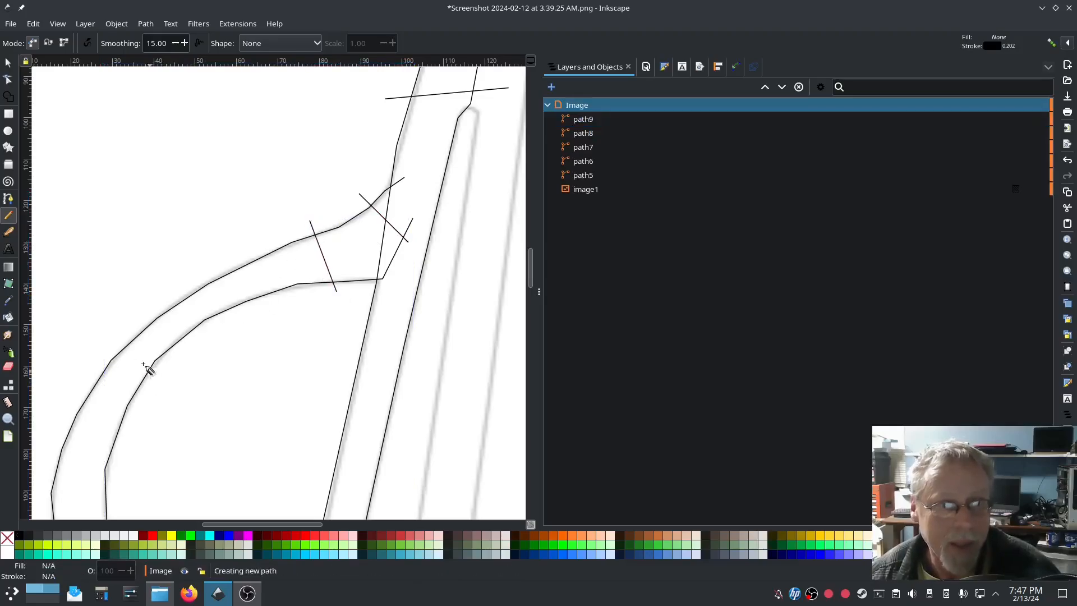
mouse_move(115, 349)
left_mouse_down()
mouse_move(111, 377)
mouse_move(126, 340)
mouse_move(64, 383)
left_mouse_up()
scroll(113, 371, "down", 5)
scroll(112, 381, "down", 5)
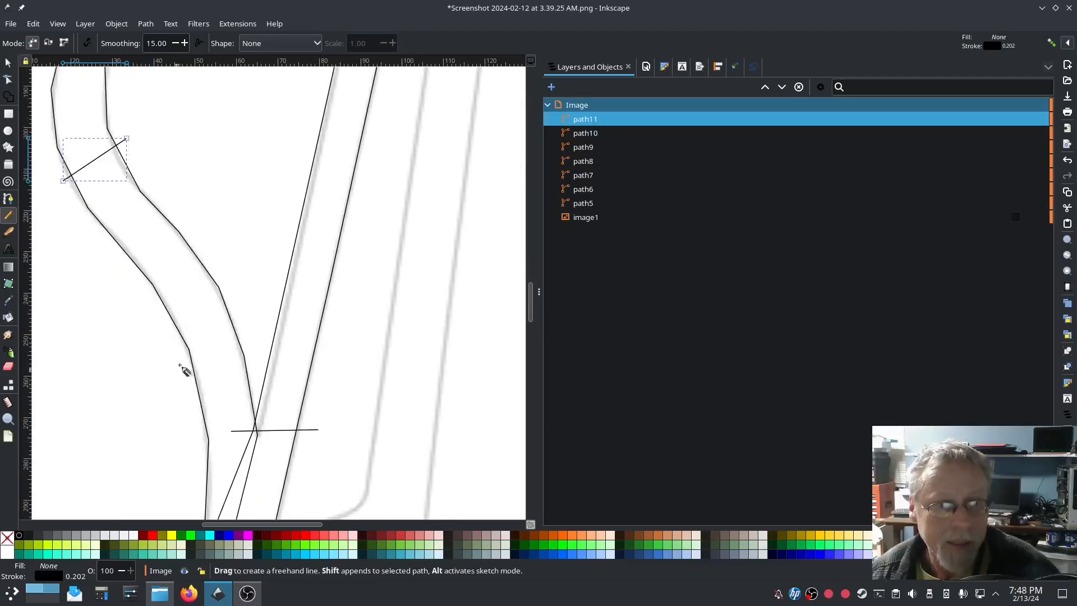
left_click_drag(243, 324, 167, 364)
scroll(168, 365, "down", 3)
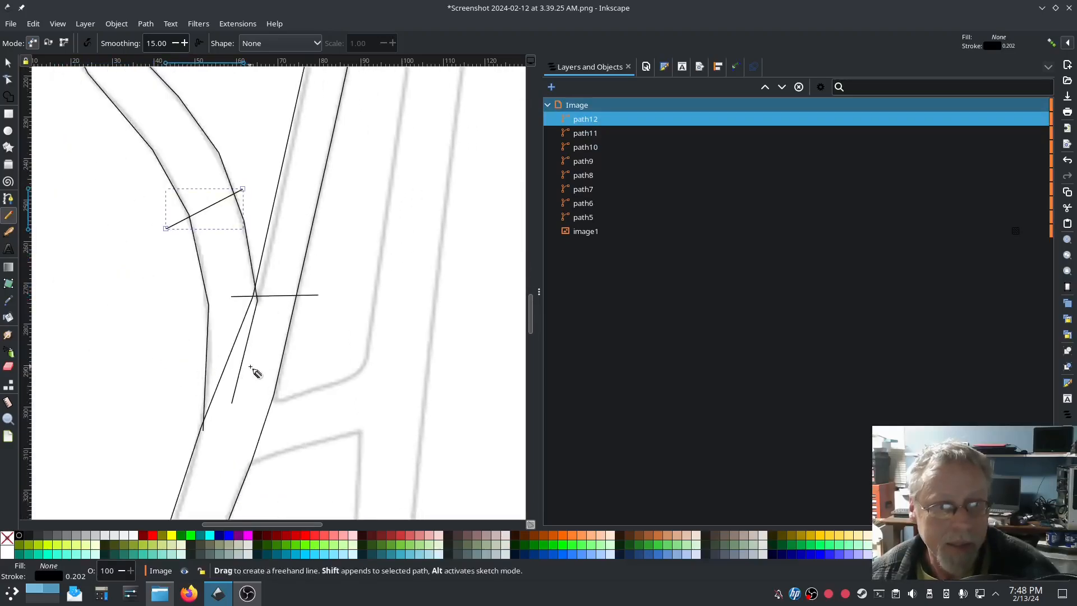
left_click_drag(250, 366, 194, 374)
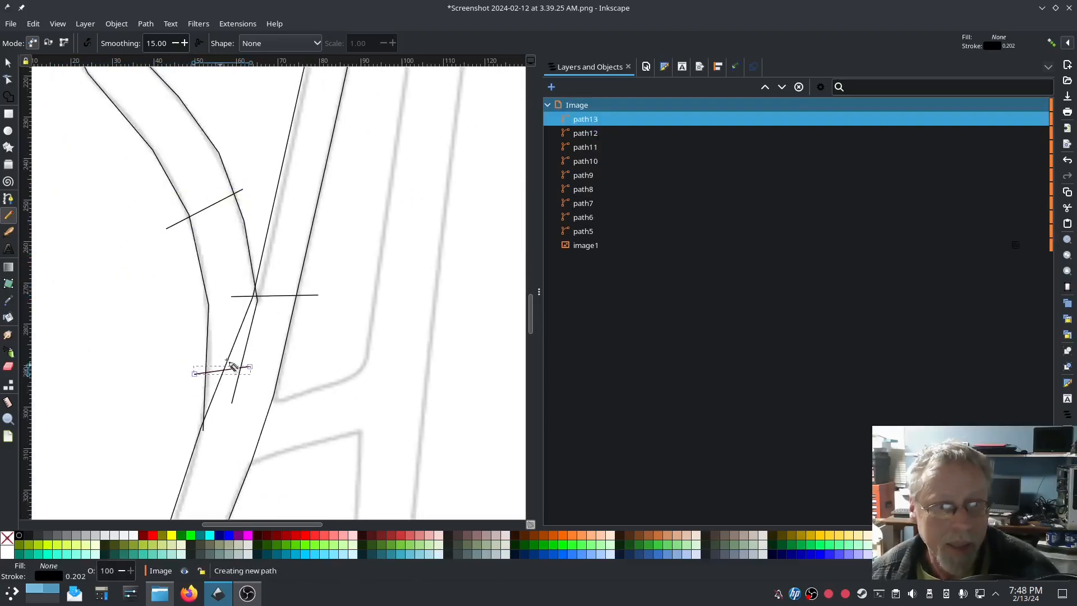
Step: Select path6 through path13 and combine the rails and rungs into one path13
left_click(594, 217)
left_click(594, 120, "shift")
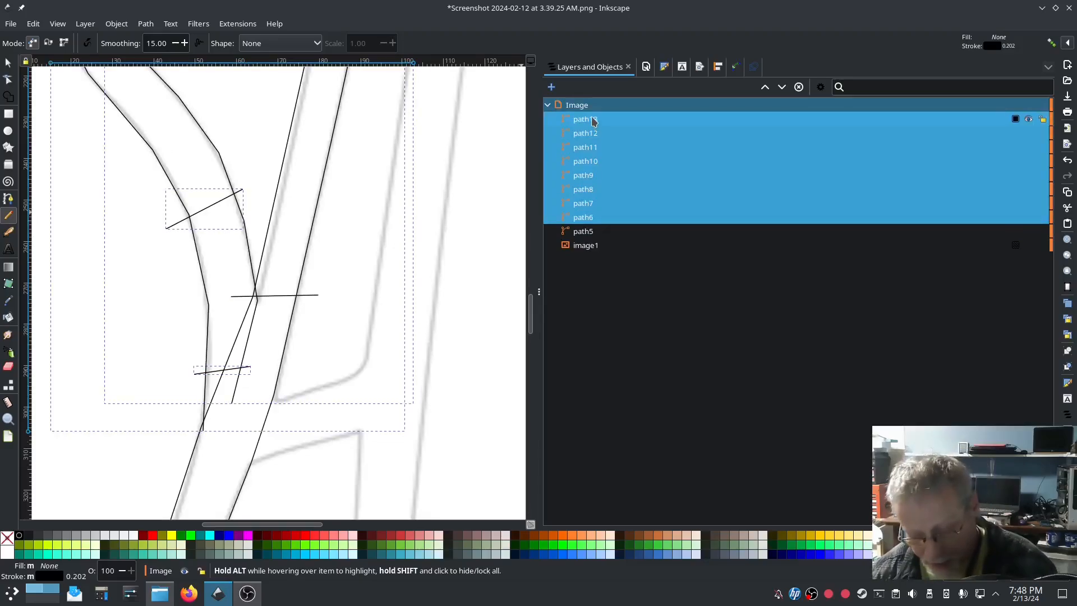
key("ctrl+k")
scroll(427, 180, "up", 3)
key("shift+alt+d")
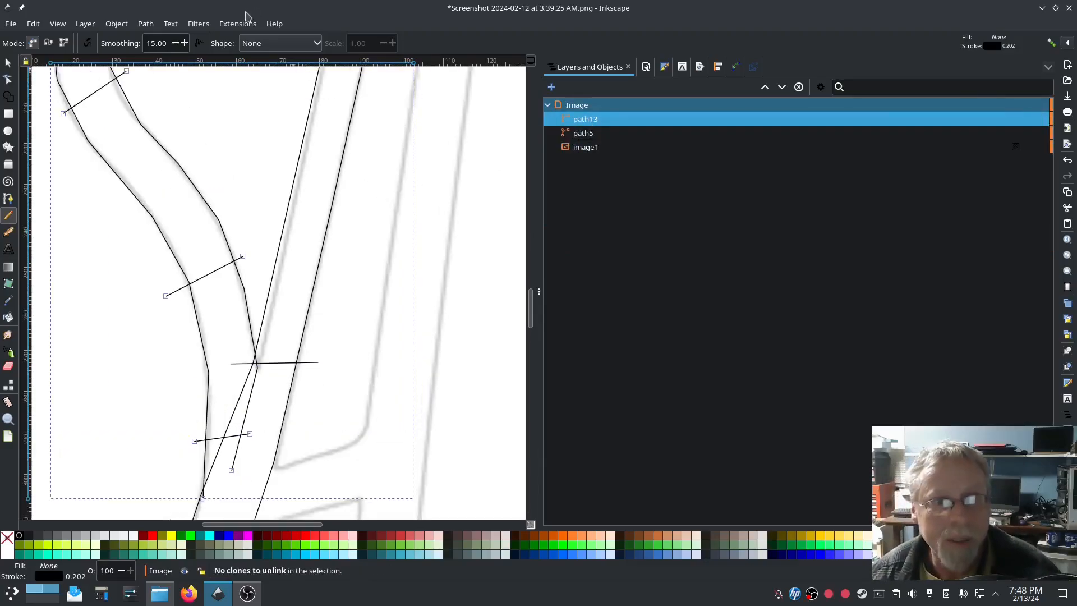
left_click(238, 23)
Step: Tick Custom satin column for path13 in Ink/Stitch Params and apply the 348-stitch satin
mouse_move(250, 173)
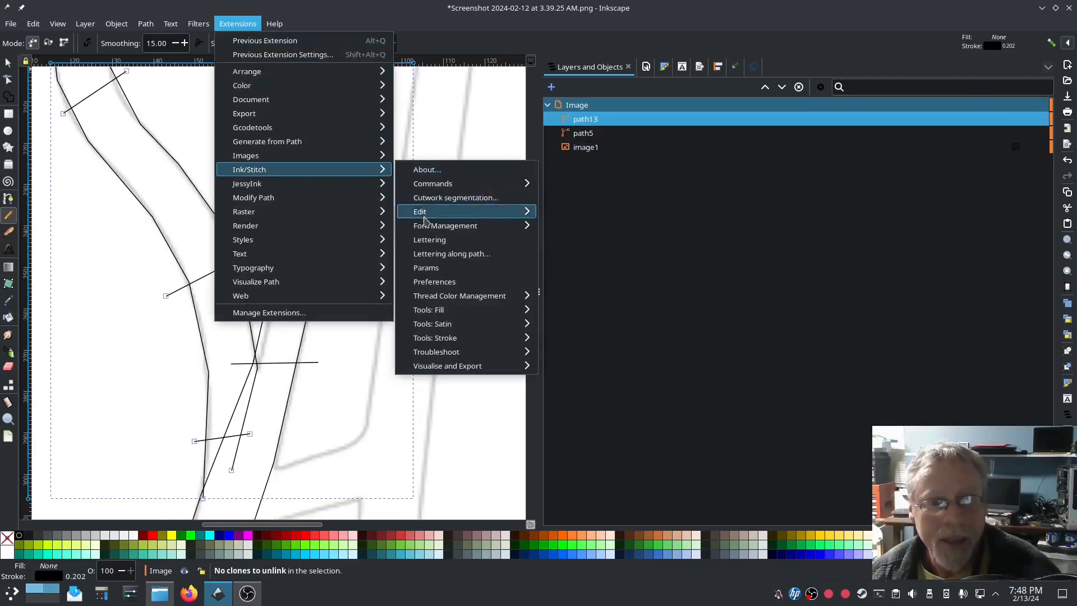
left_click(428, 268)
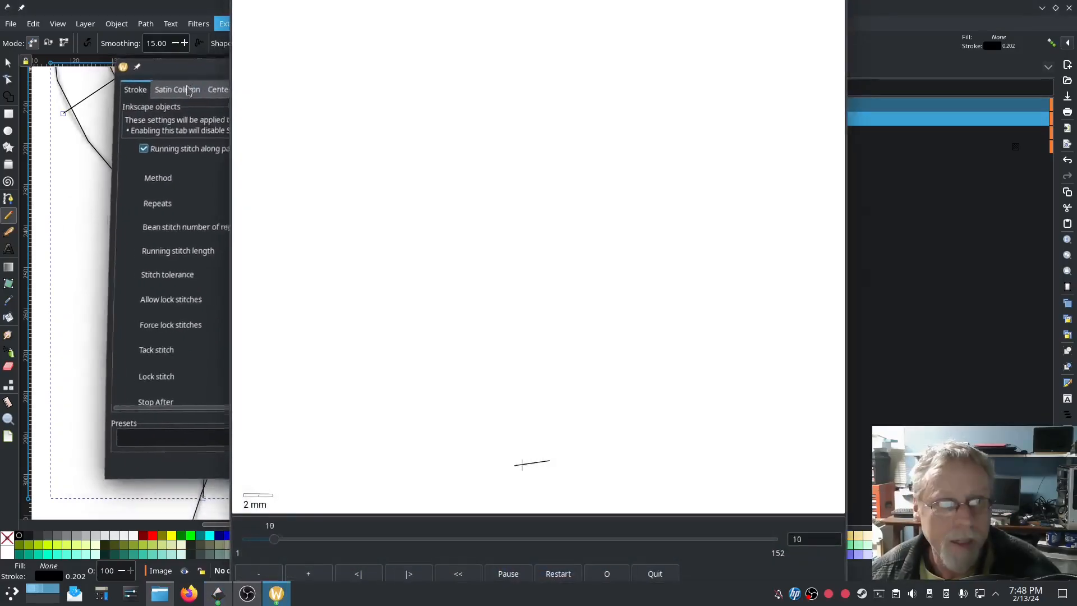
left_click(167, 93)
left_click(142, 161)
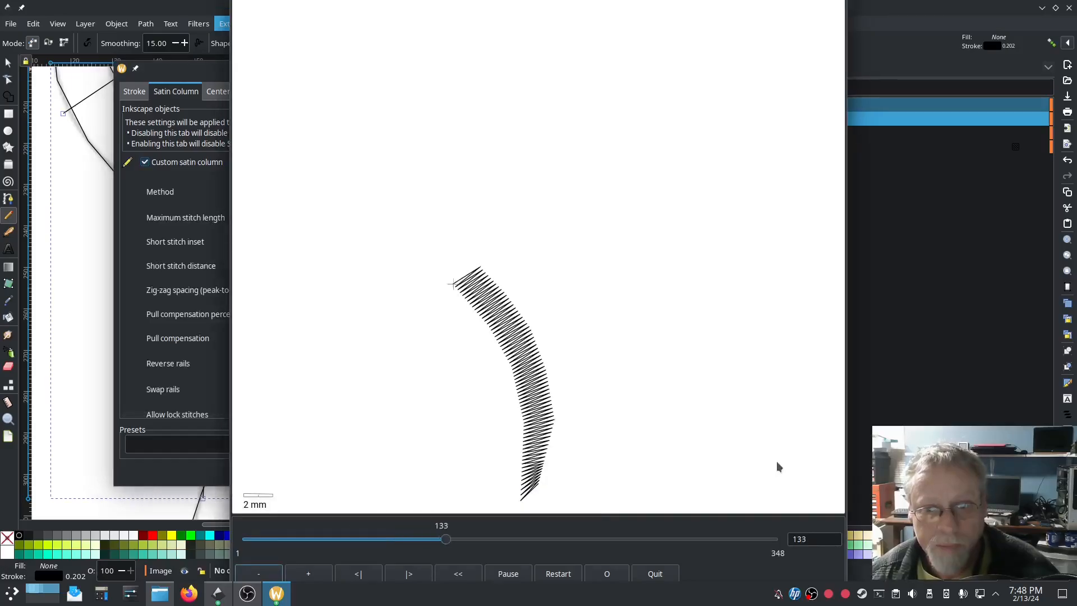
left_click(197, 474)
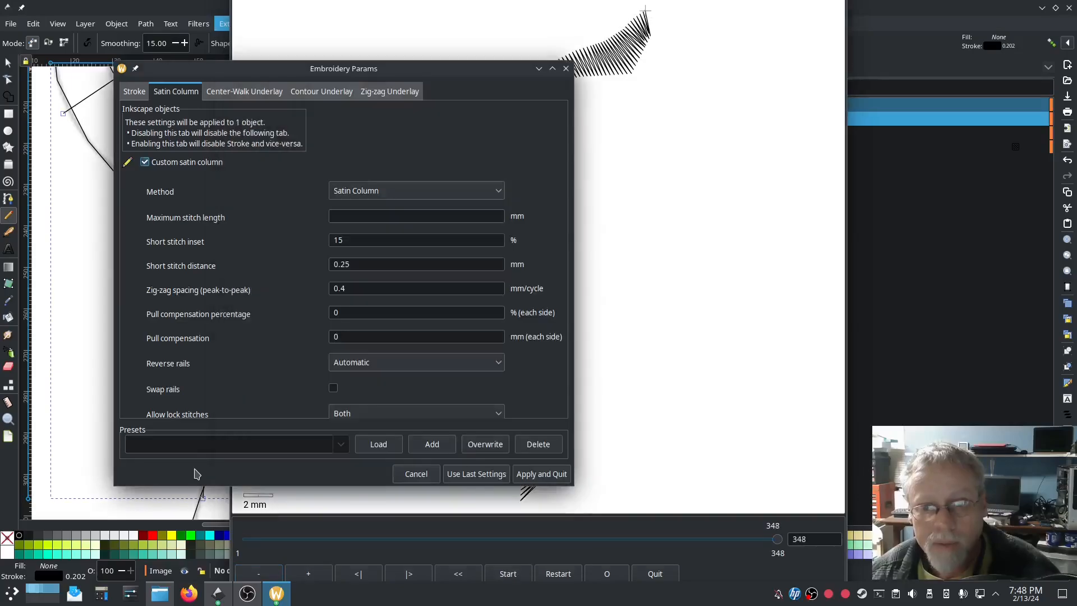
left_click(557, 474)
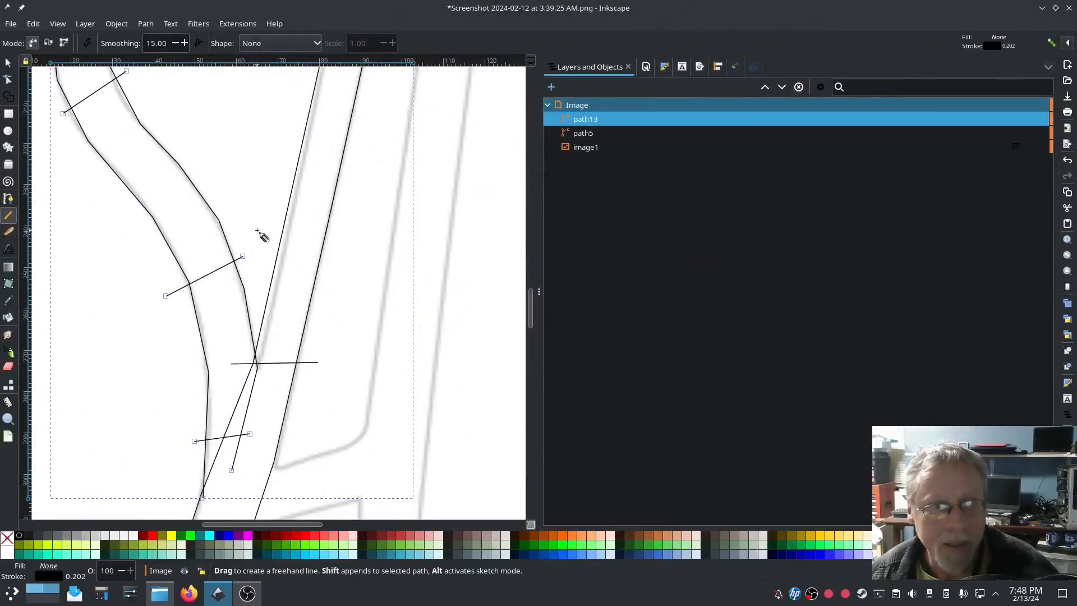
Step: Select all nodes on both rails of path13 and make them symmetric
left_click(9, 82)
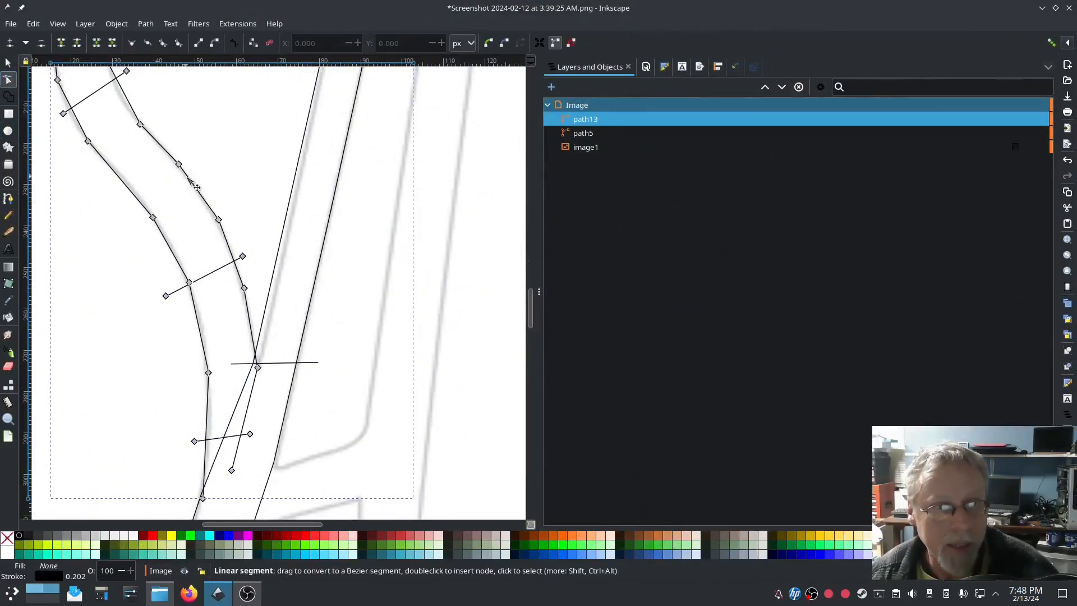
left_click(188, 178)
key("ctrl+a")
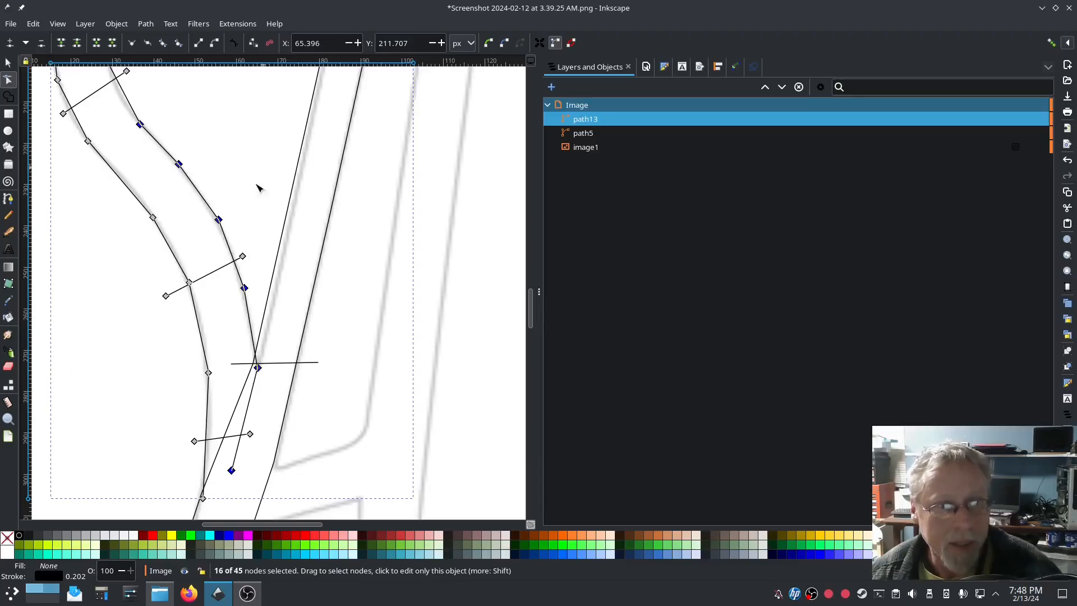
left_click(171, 248, "shift")
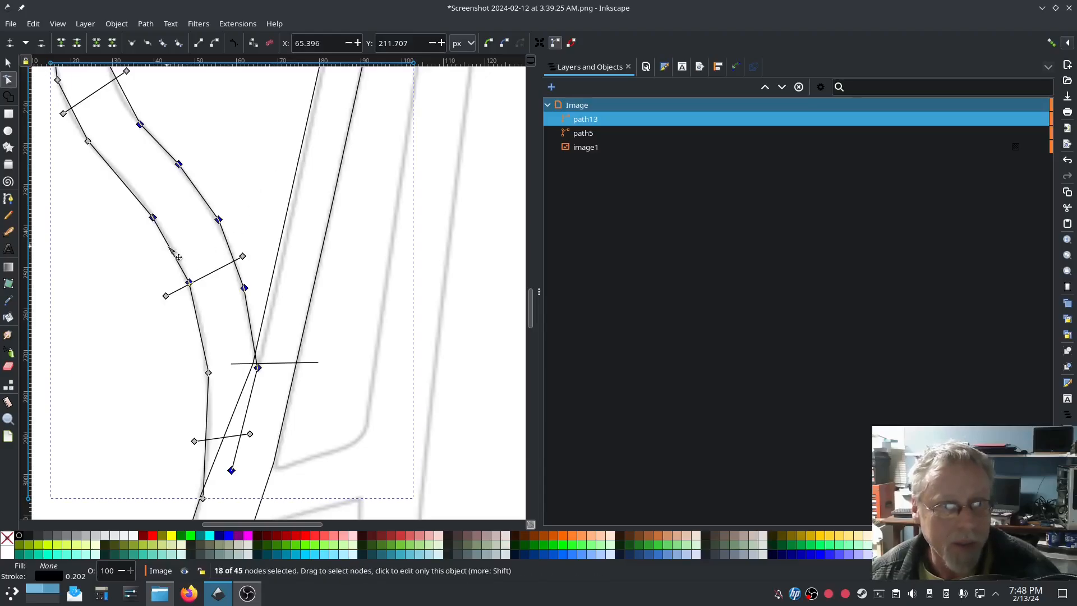
key("ctrl+a")
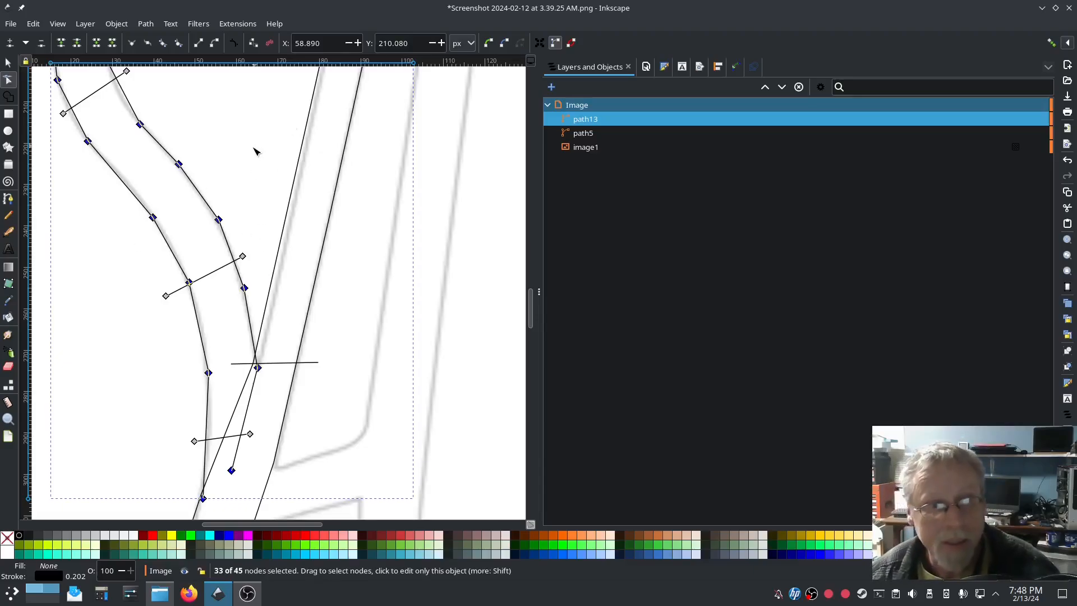
scroll(243, 202, "up", 3)
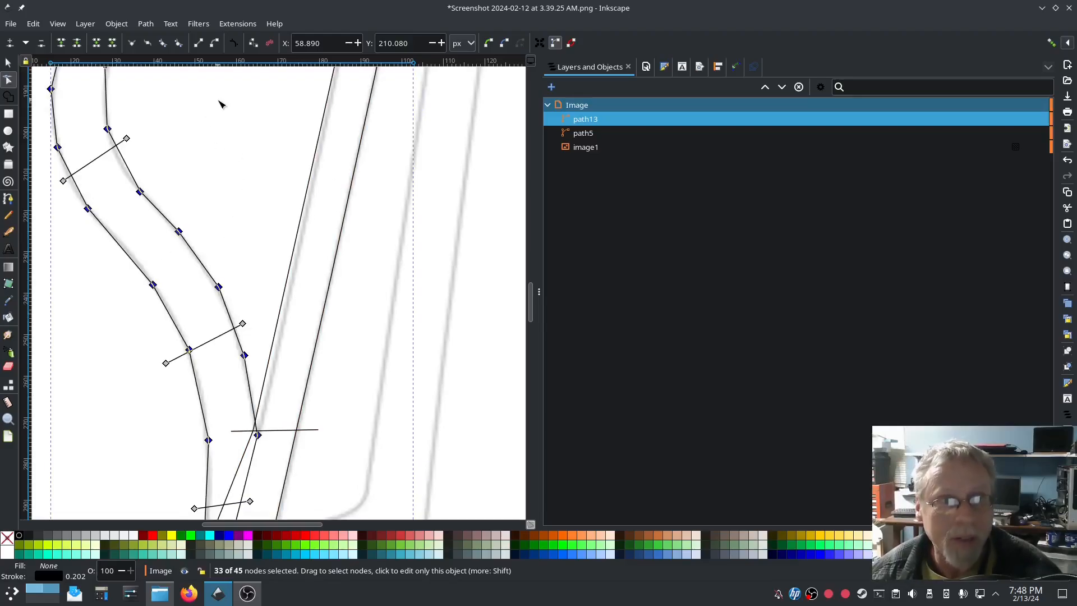
left_click(162, 45)
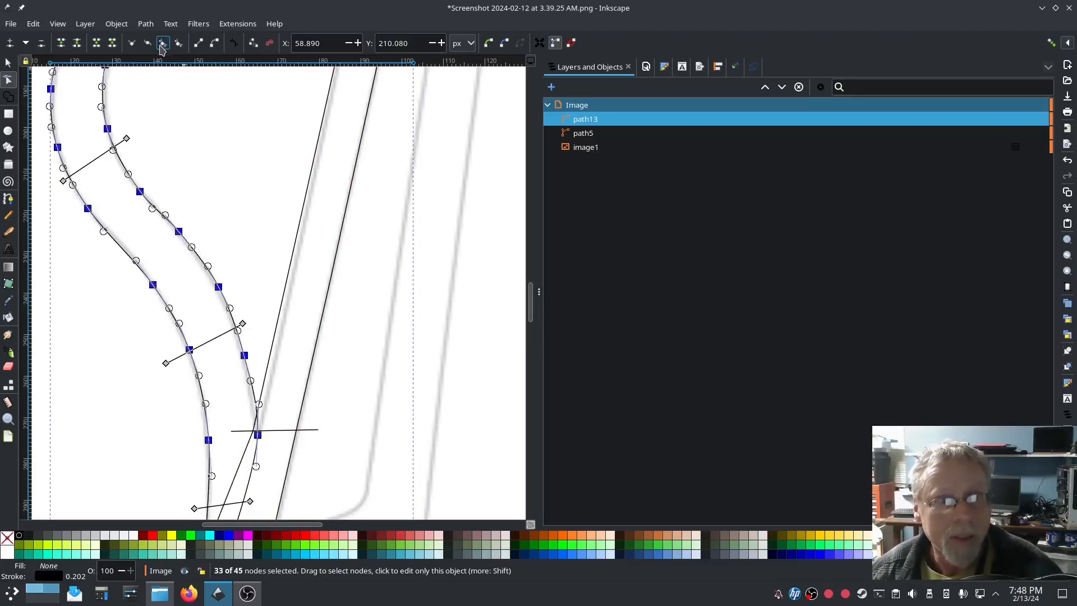
scroll(187, 223, "up", 9)
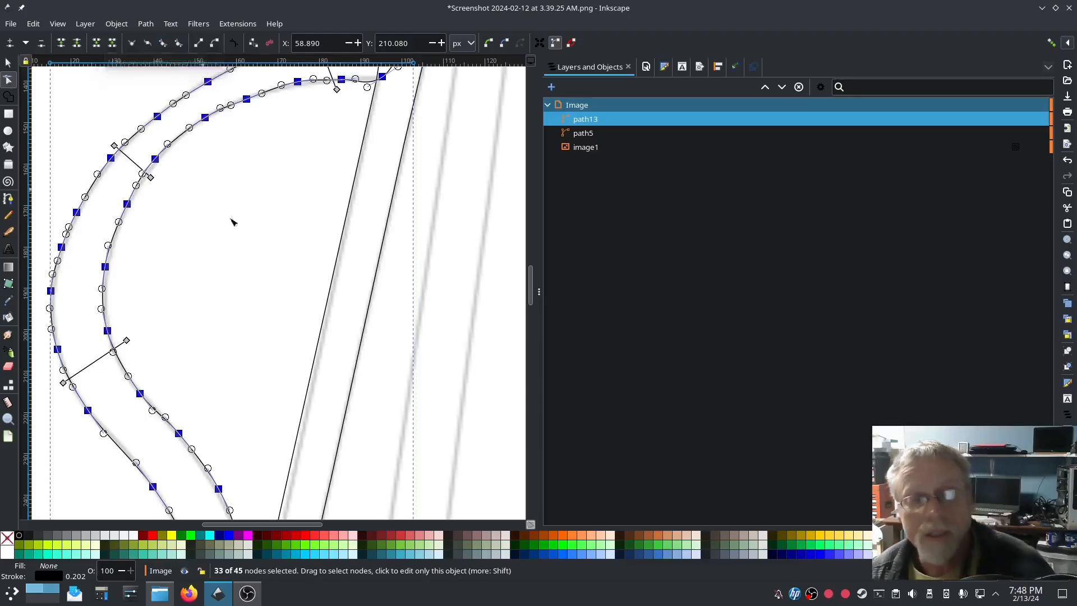
scroll(240, 379, "down", 2)
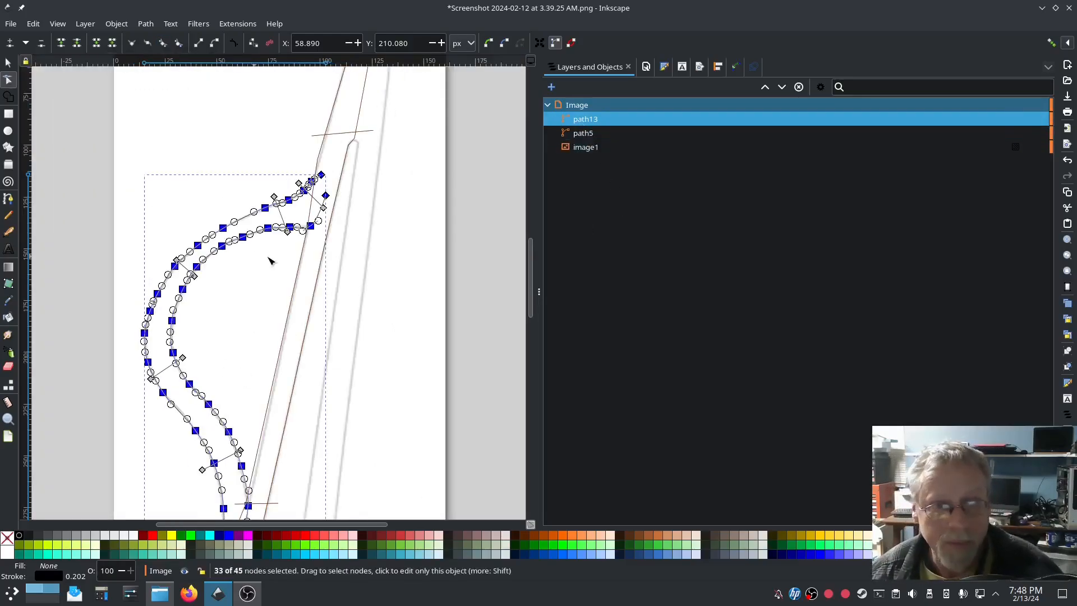
Step: Trace the right leg's first edge from the top corner down to the foot as path14
left_click(9, 199)
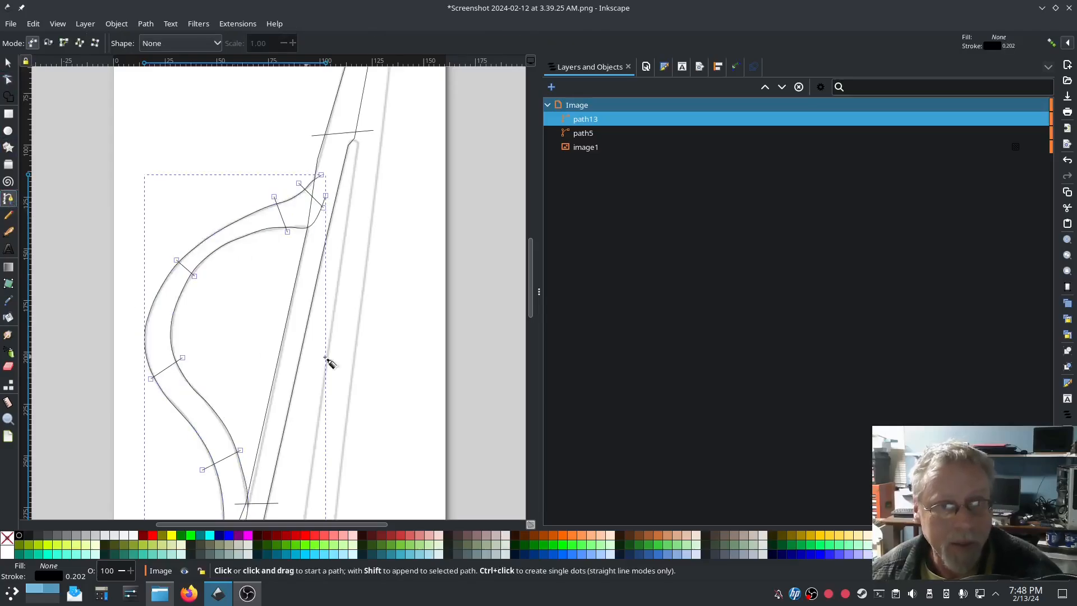
scroll(396, 325, "up", 5)
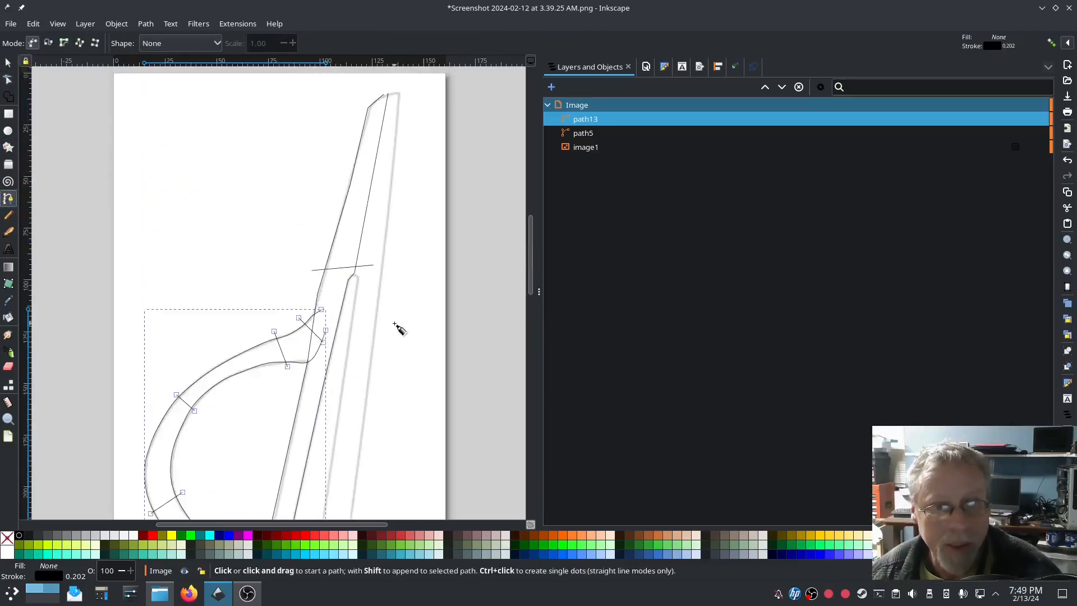
scroll(387, 191, "up", 2)
scroll(385, 283, "up", 5)
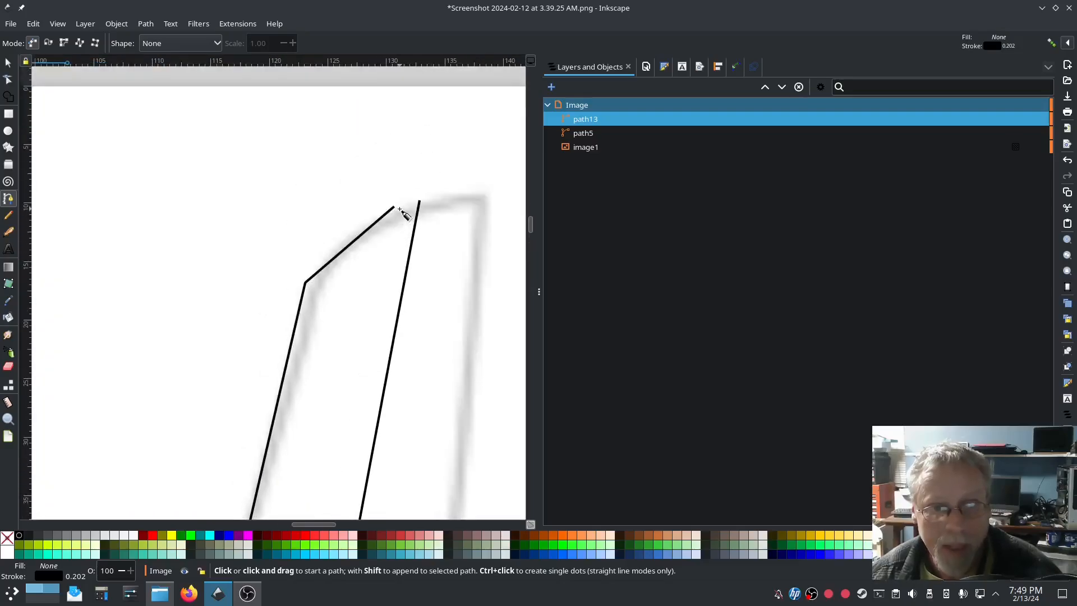
left_click(401, 212)
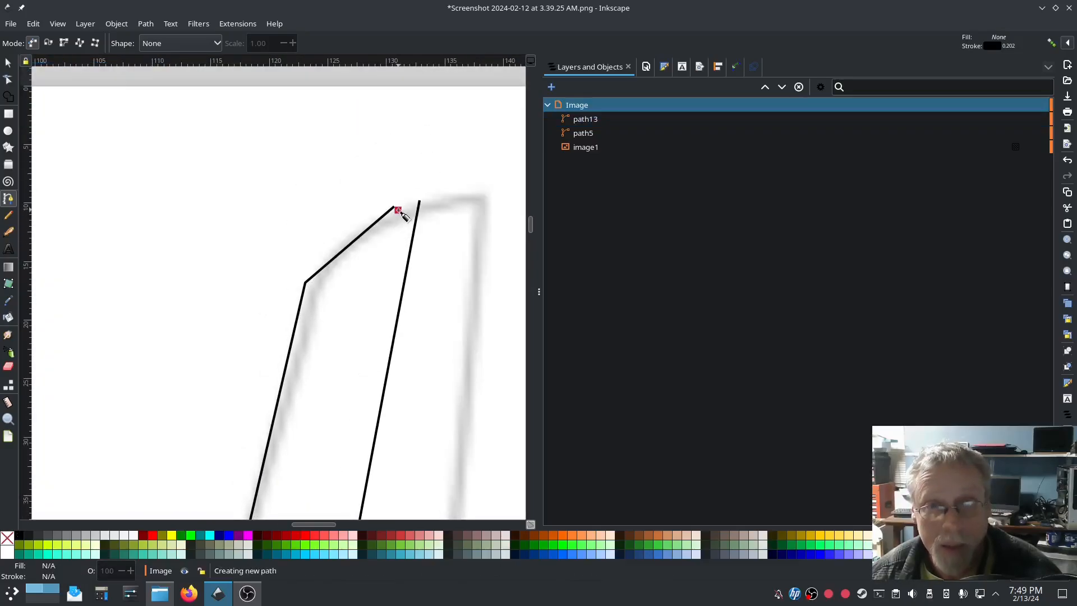
scroll(396, 224, "down", 6)
scroll(319, 433, "down", 12)
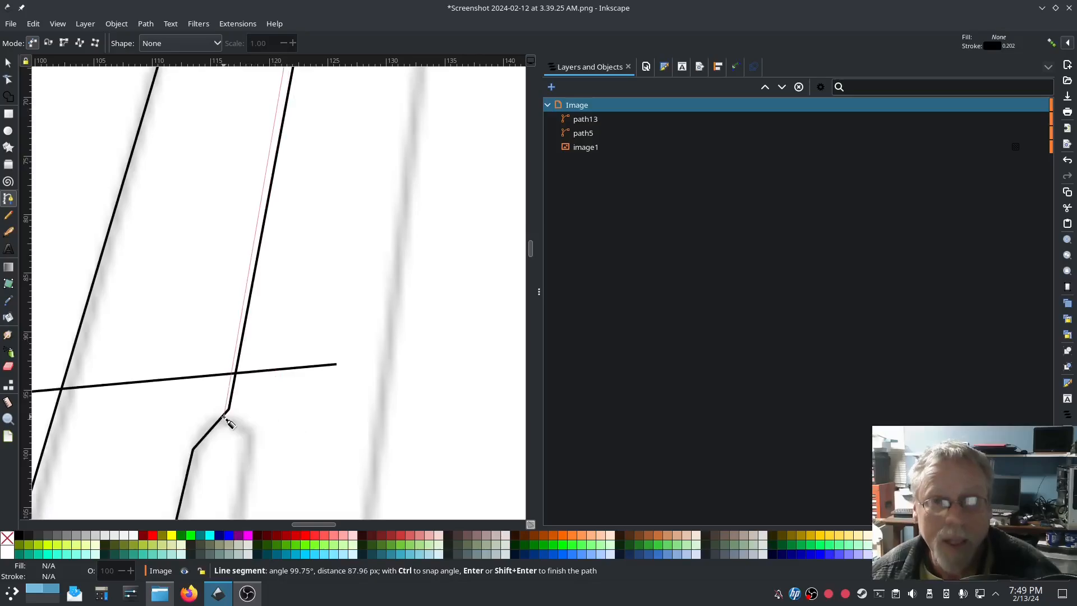
left_click(225, 415)
left_click(248, 435)
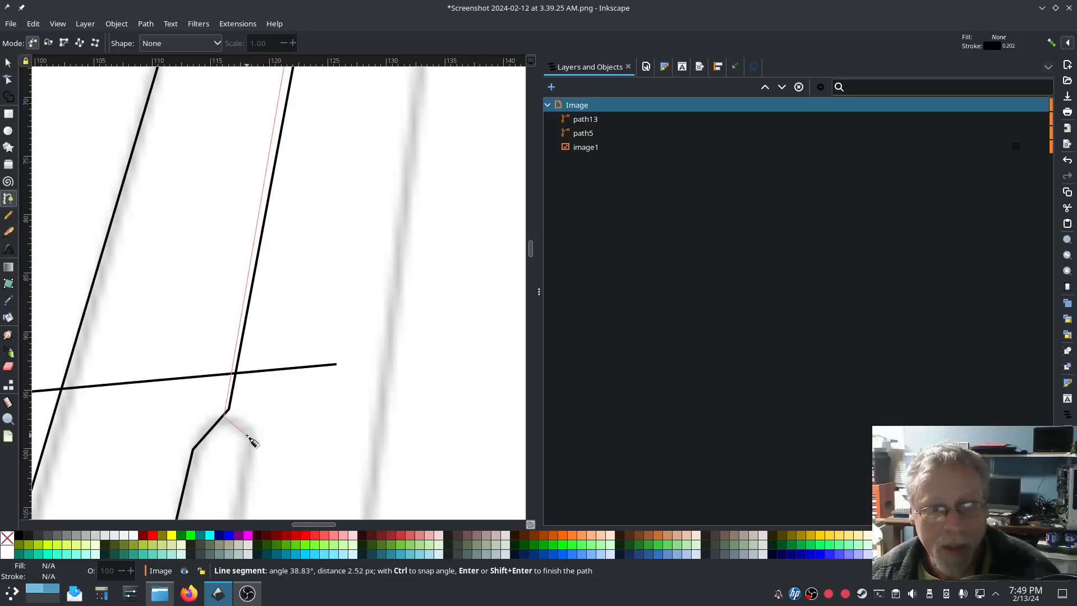
scroll(247, 440, "down", 6)
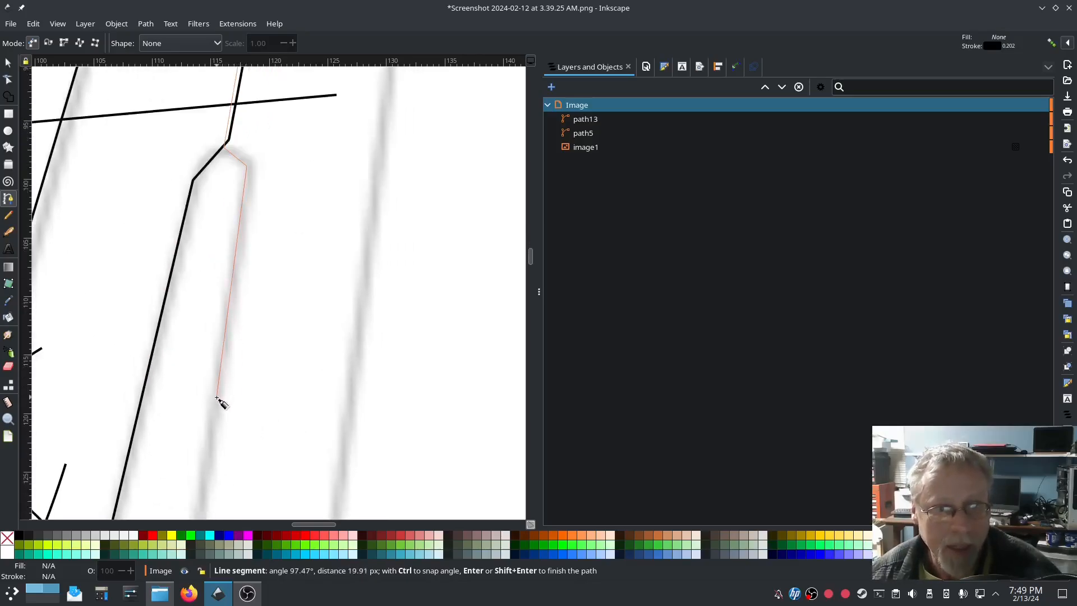
scroll(220, 400, "down", 4)
scroll(220, 401, "down", 8)
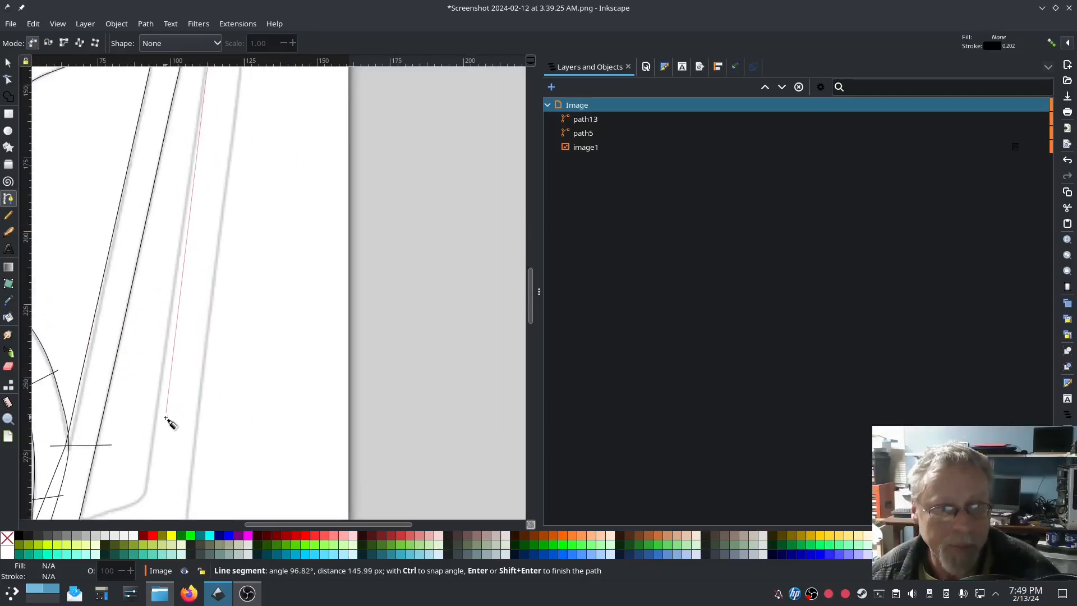
scroll(156, 441, "down", 5)
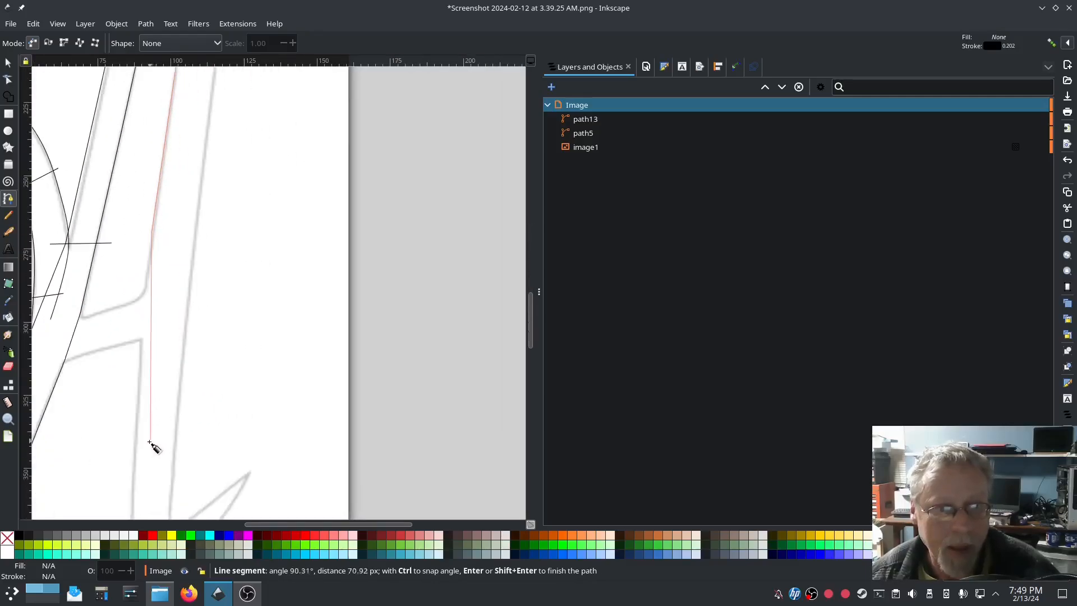
left_click(139, 379)
scroll(138, 383, "down", 4)
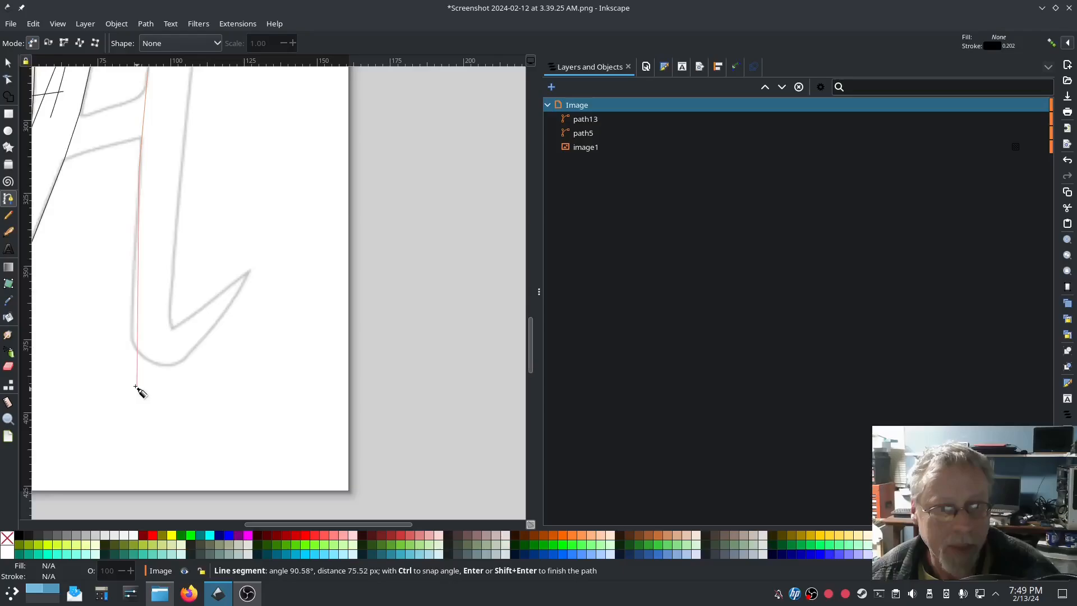
left_click(132, 346)
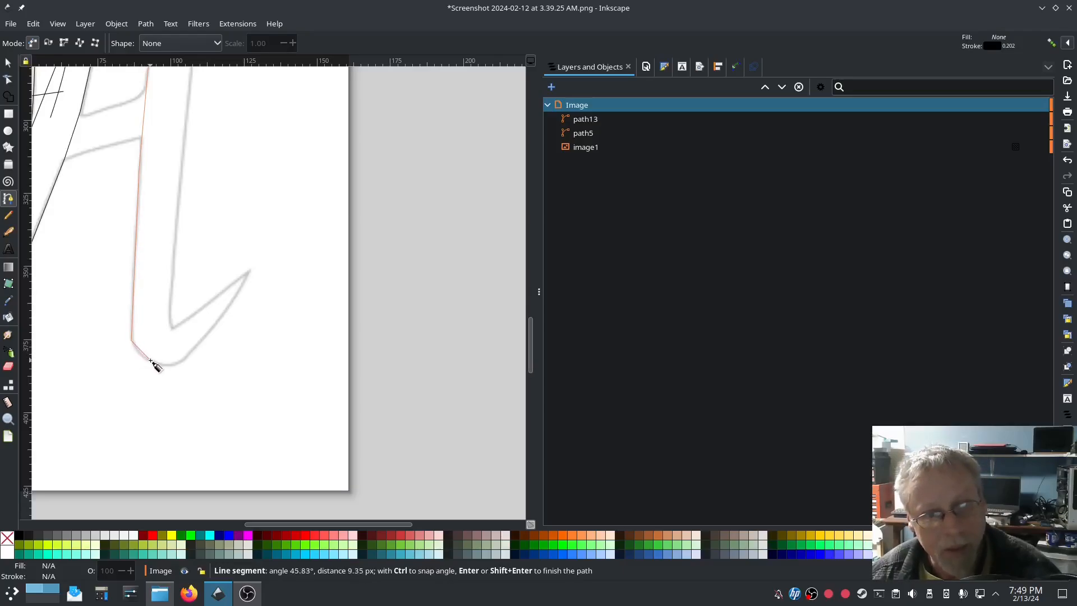
double_click(151, 360)
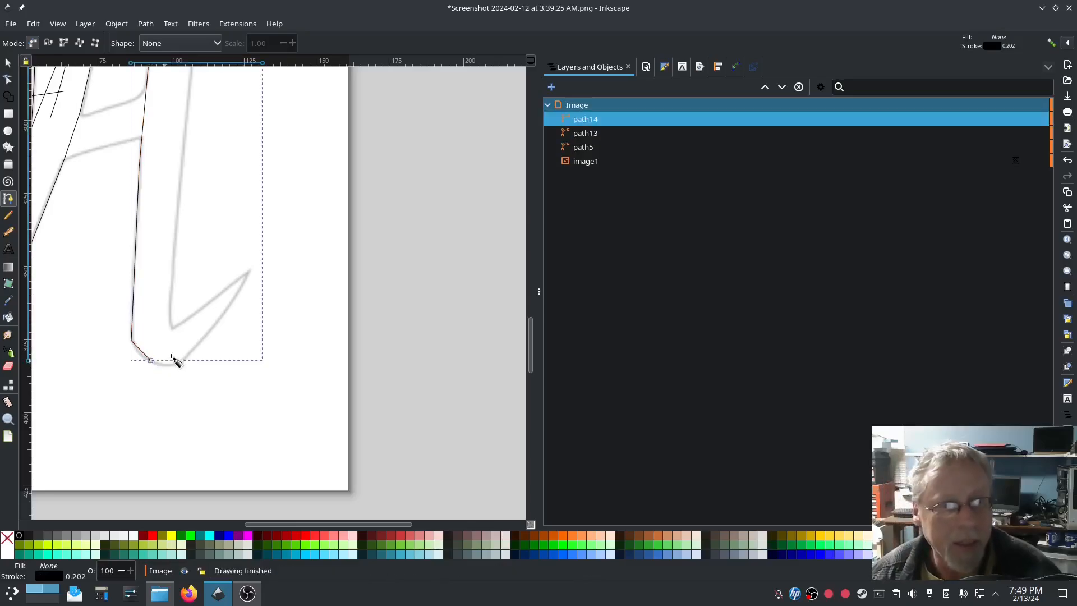
Step: Trace the leg's other edge from the top down to the bottom as path15
scroll(174, 359, "up", 15)
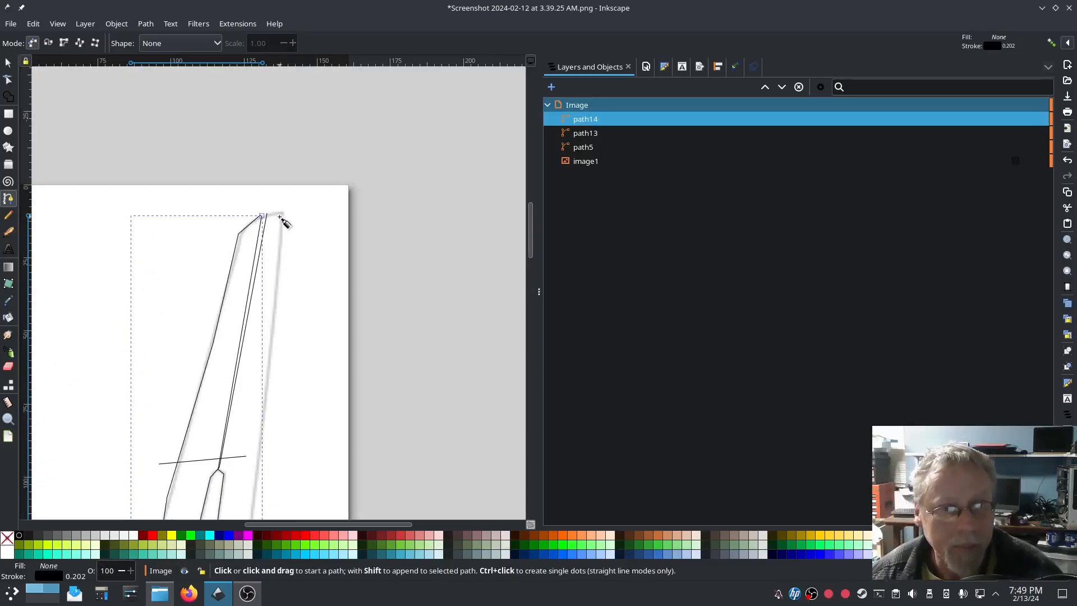
left_click(284, 214)
scroll(284, 235, "down", 7)
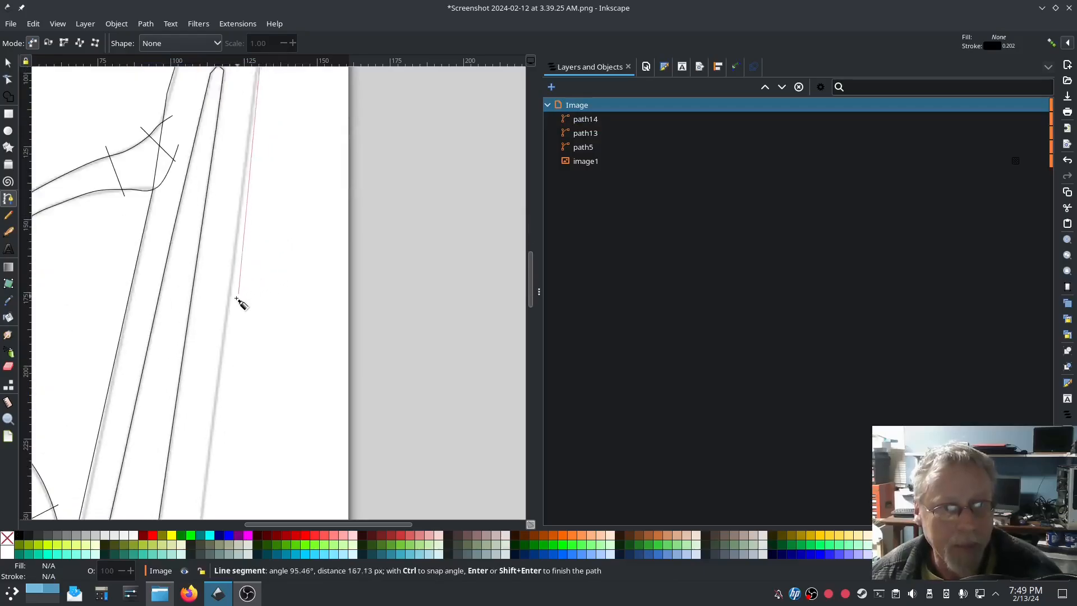
scroll(221, 317, "down", 8)
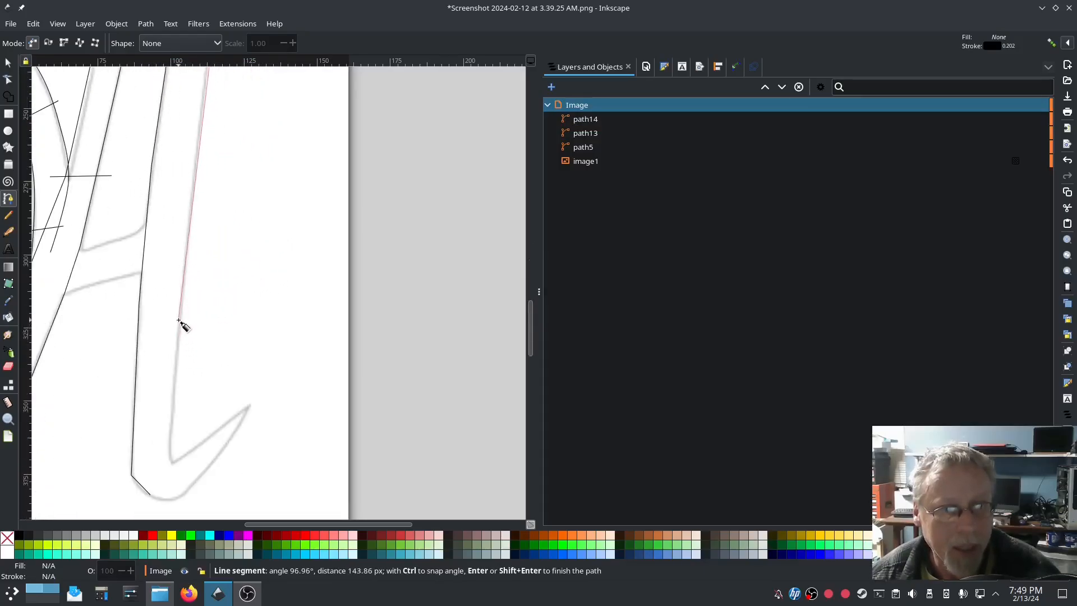
left_click(172, 405)
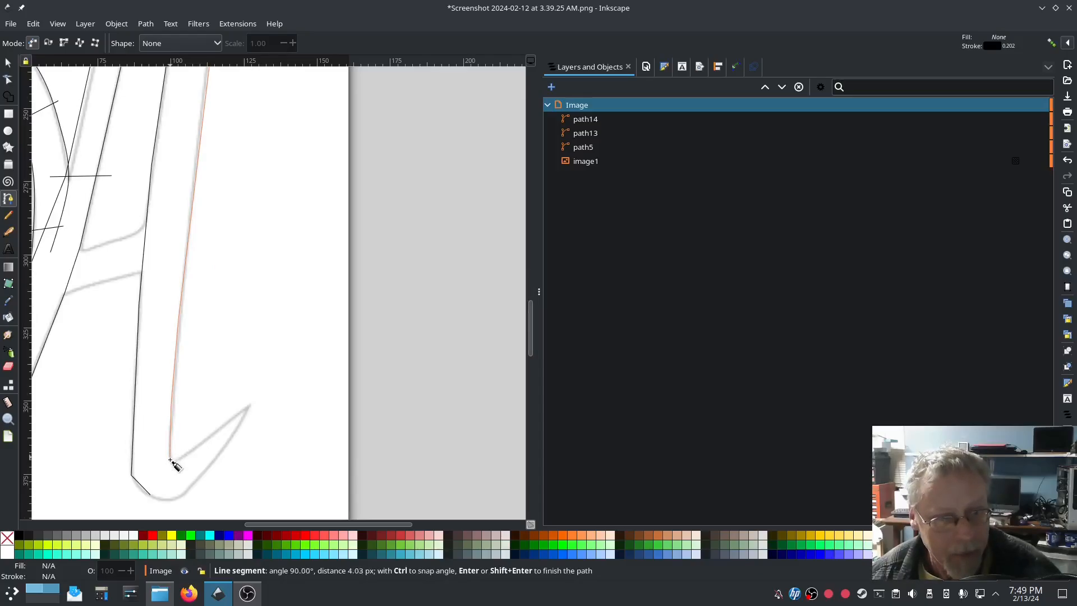
double_click(172, 462)
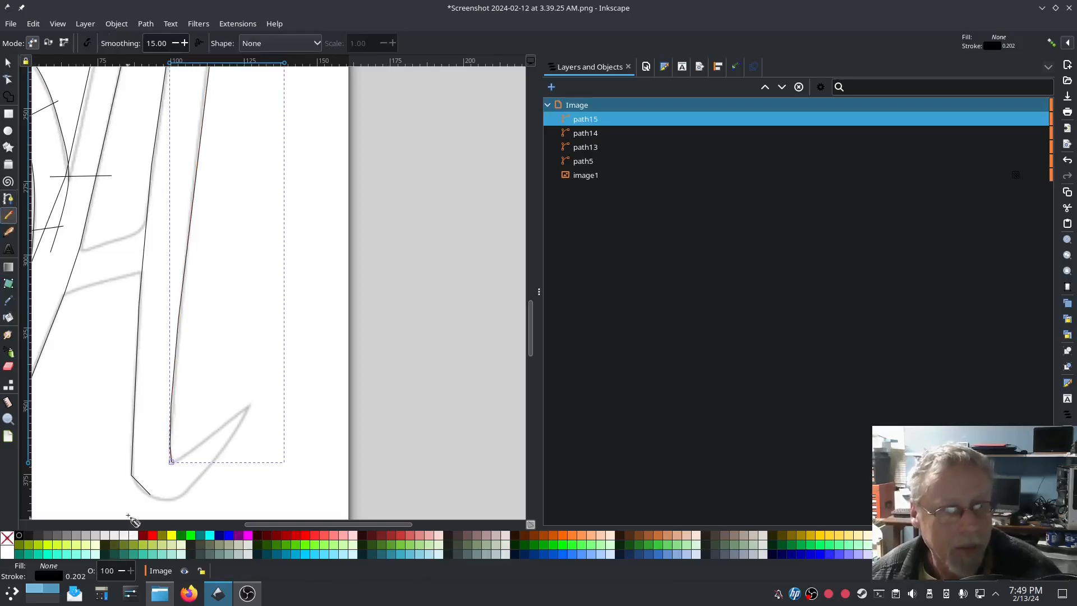
Step: Draw four short rungs across the right leg, from its foot up to the top
left_click_drag(126, 491, 182, 444)
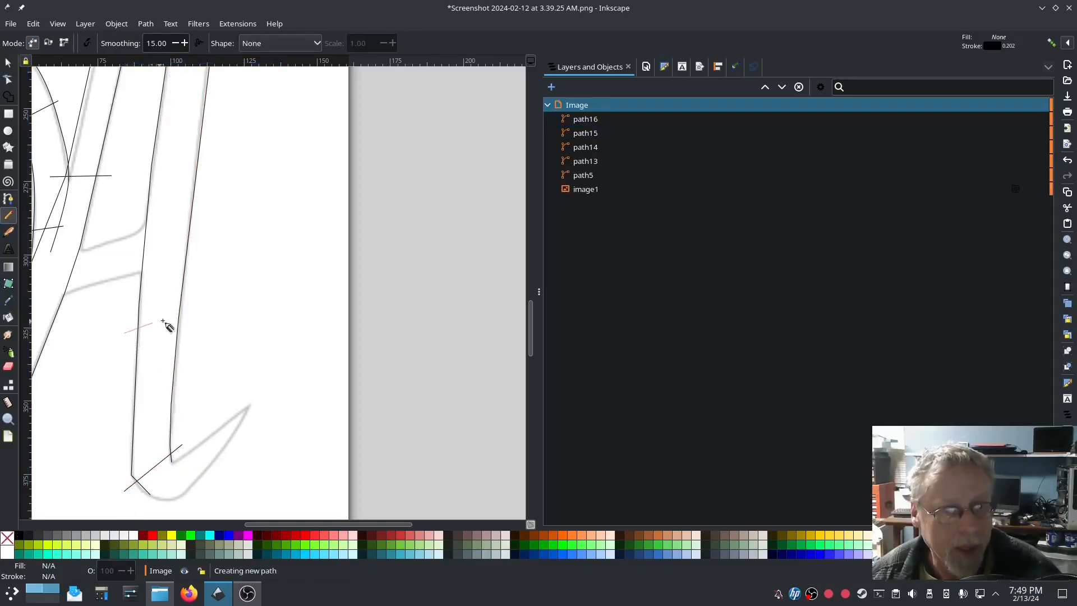
left_click_drag(125, 310, 204, 313)
scroll(204, 313, "up", 5)
left_click_drag(154, 257, 231, 259)
scroll(236, 259, "up", 8)
left_click_drag(224, 214, 215, 215)
key("ctrl+a")
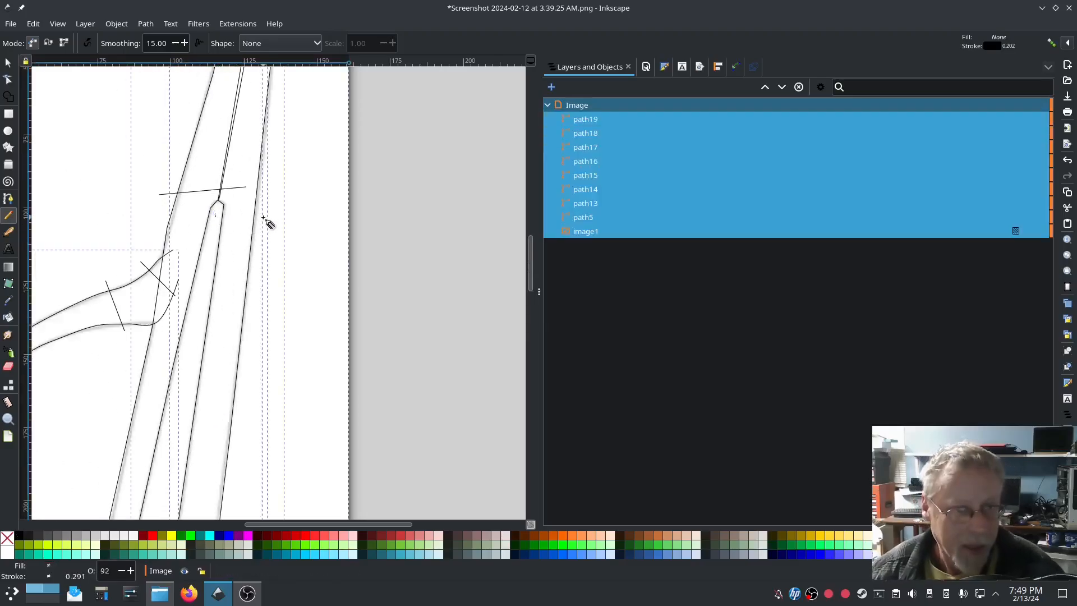
key("Escape")
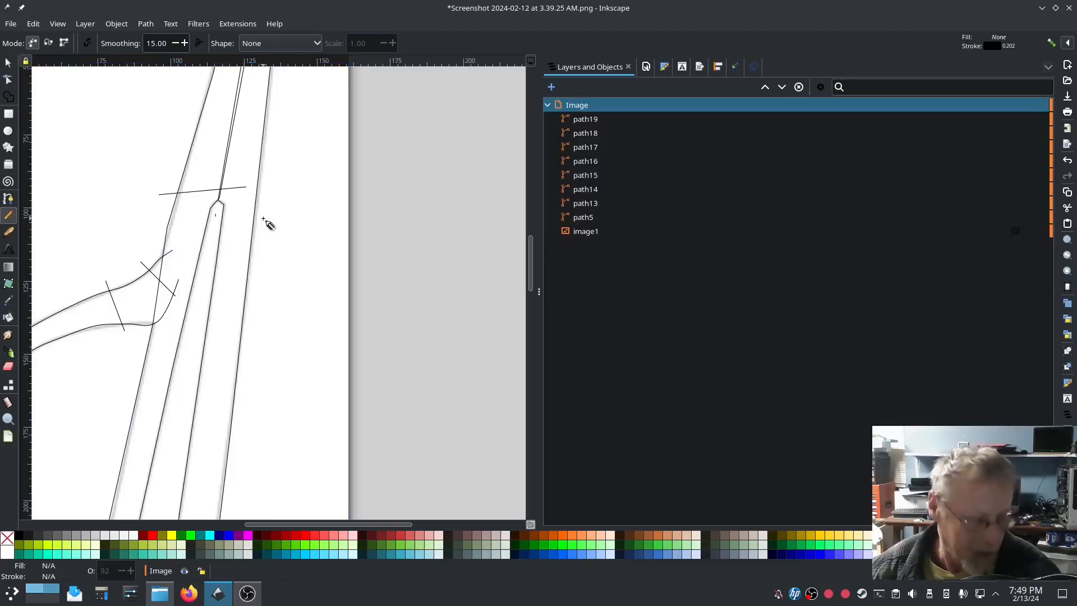
left_click(216, 218)
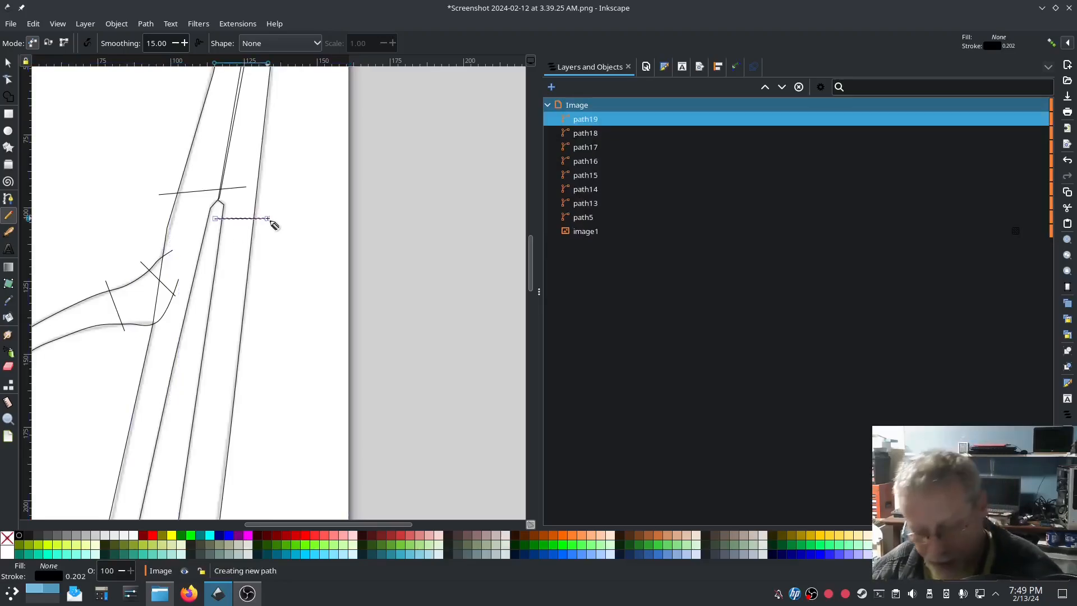
left_click(276, 217)
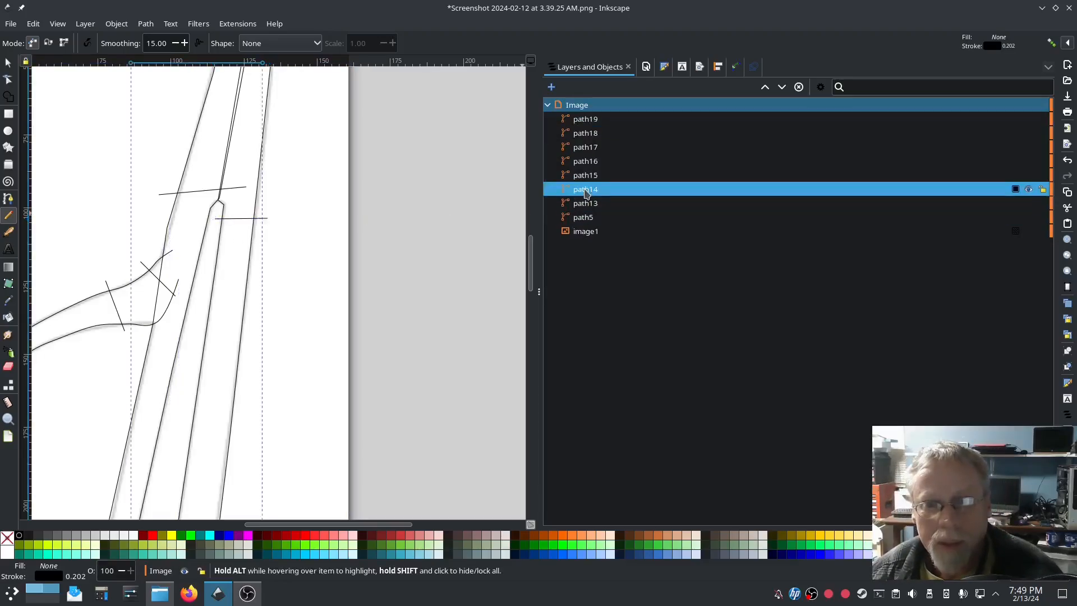
scroll(415, 368, "down", 3)
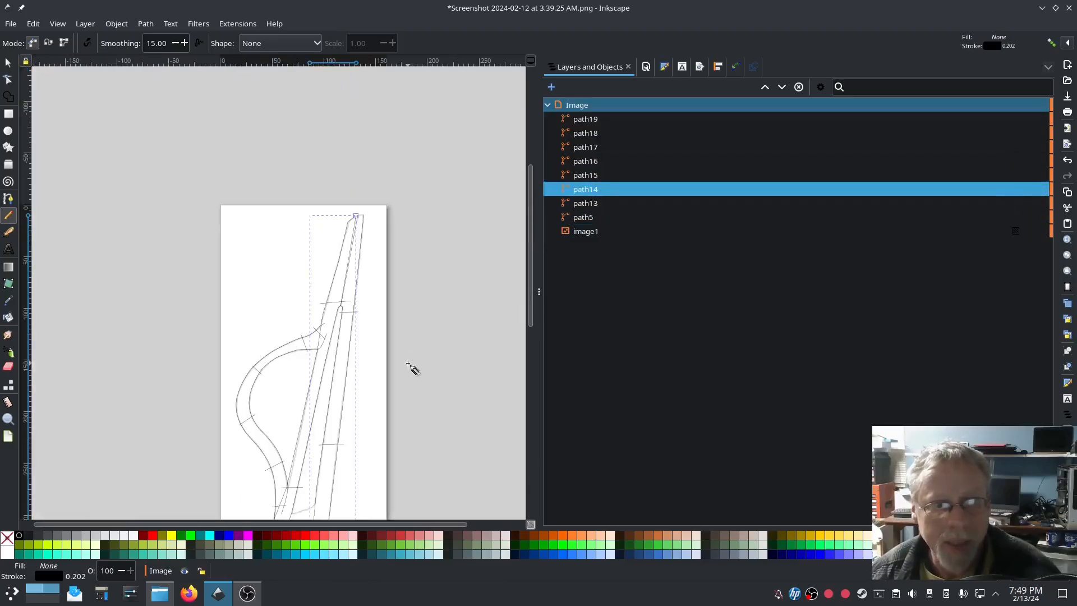
Step: Combine path14 through path19 into a single path19
left_click(589, 203)
left_click(593, 191)
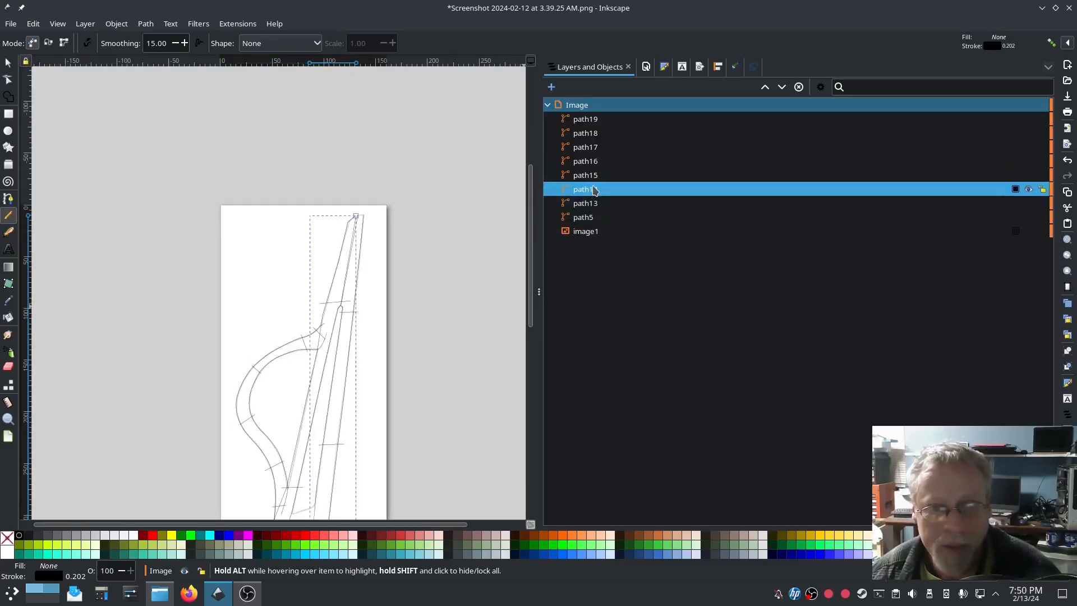
left_click(593, 120, "shift")
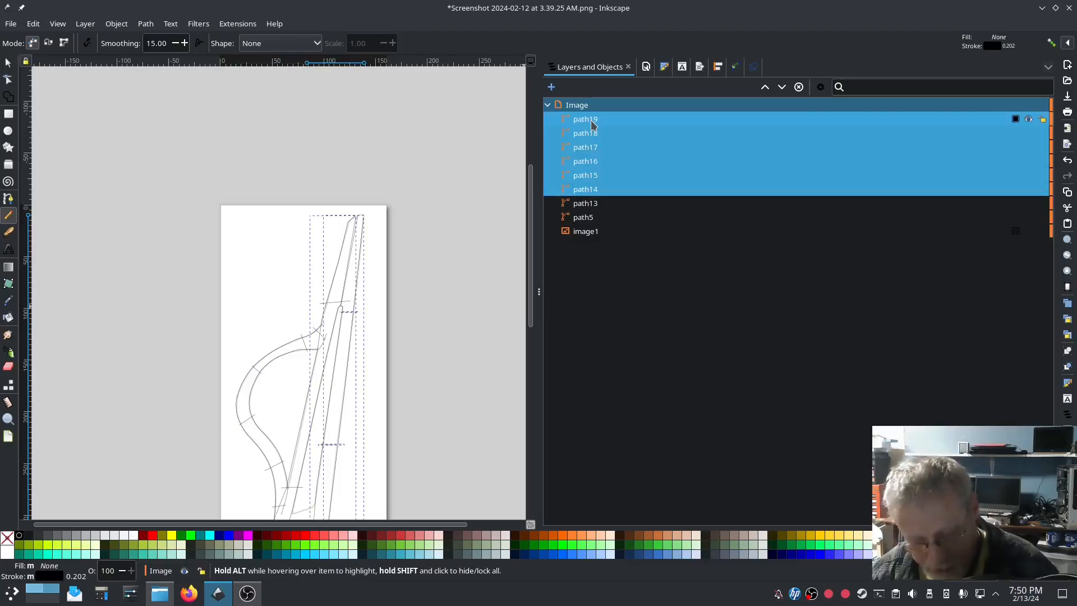
key("ctrl+k")
Step: Enable Custom satin column for path19 in Ink/Stitch Params, preview the 502-stitch satin, and apply
left_click(228, 25)
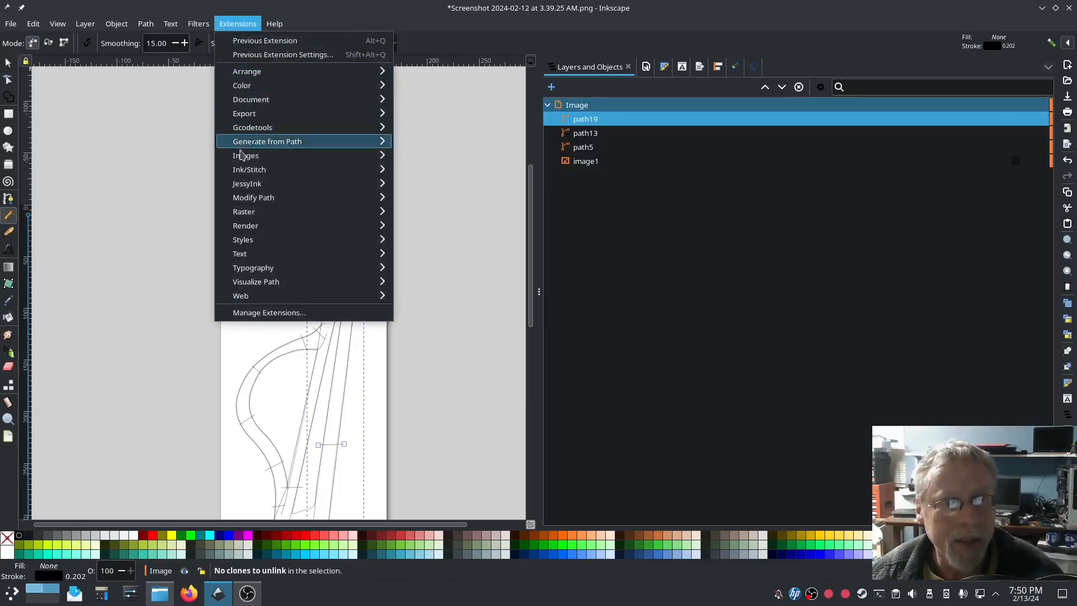
mouse_move(261, 169)
left_click(426, 270)
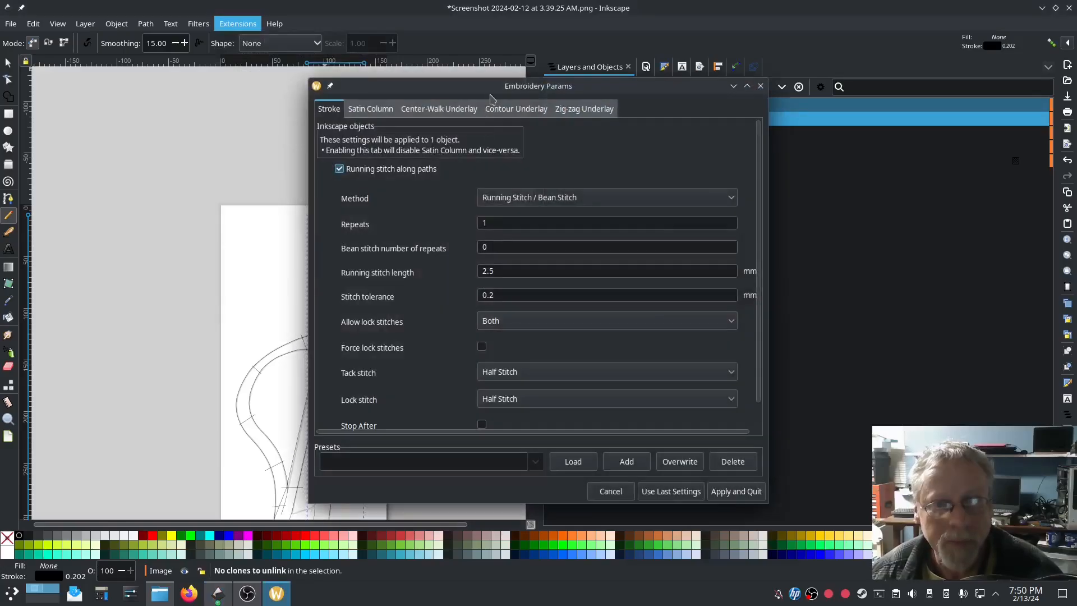
left_click_drag(486, 87, 249, 61)
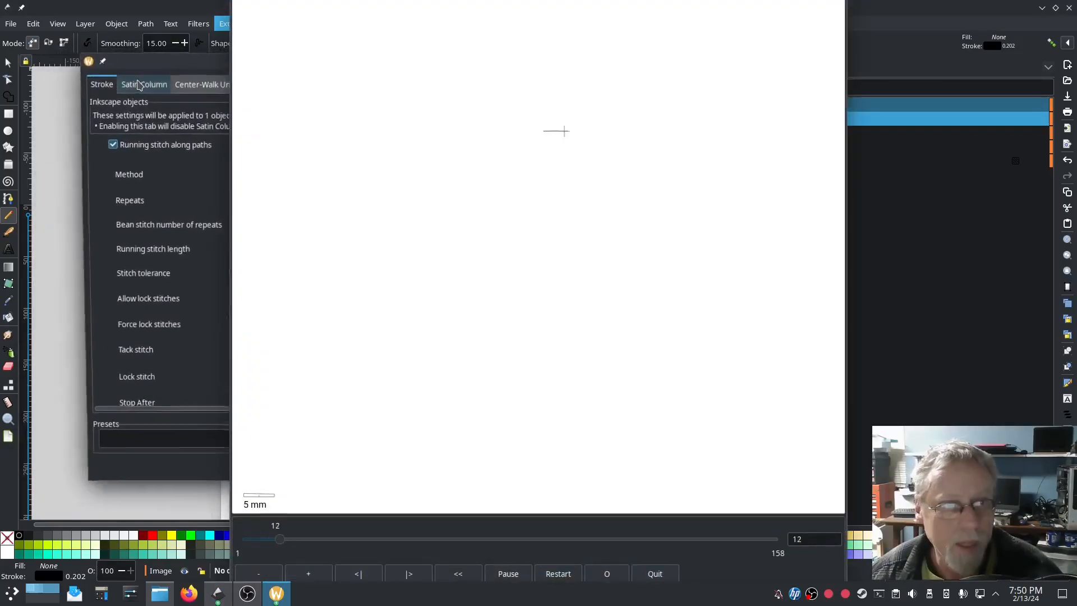
left_click(136, 84)
left_click(105, 152)
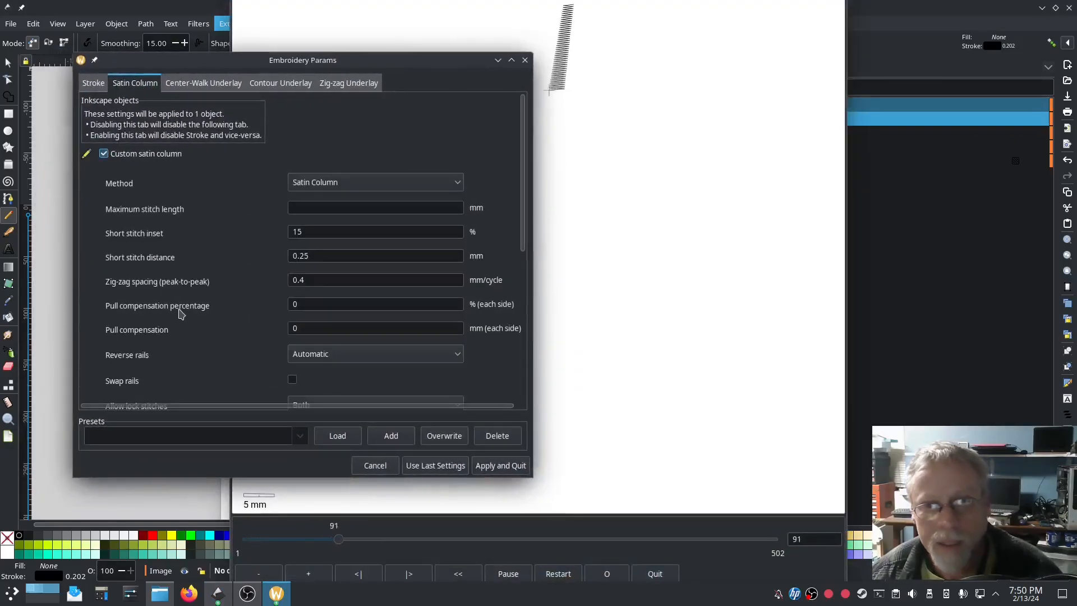
left_click(696, 462)
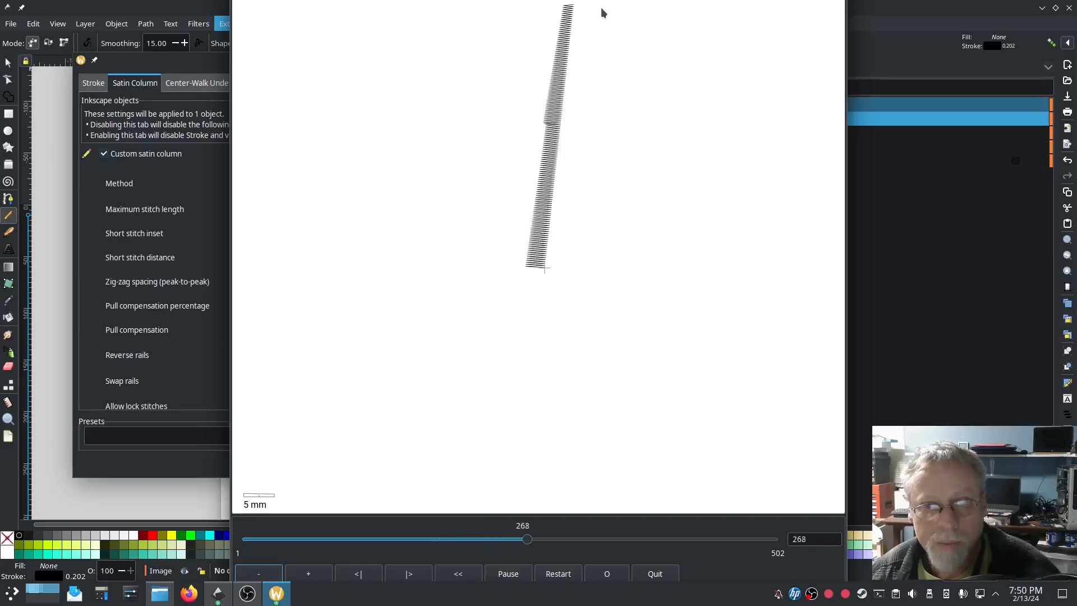
left_click(478, 471)
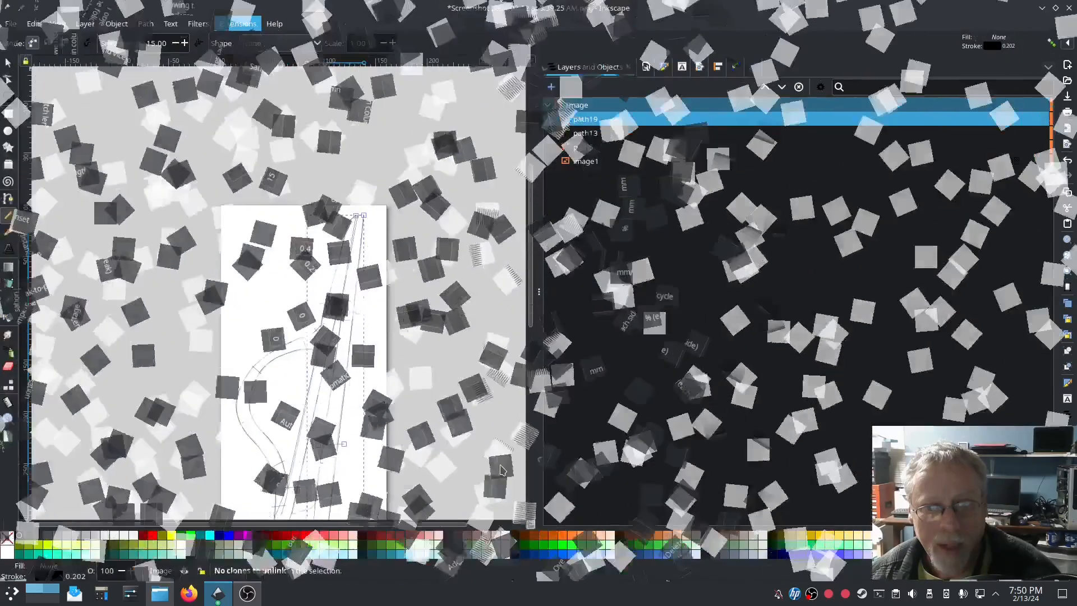
Step: Trace the foot stroke's outer edge from path19's end up to the tip as path20
scroll(460, 460, "down", 5)
scroll(334, 339, "up", 5)
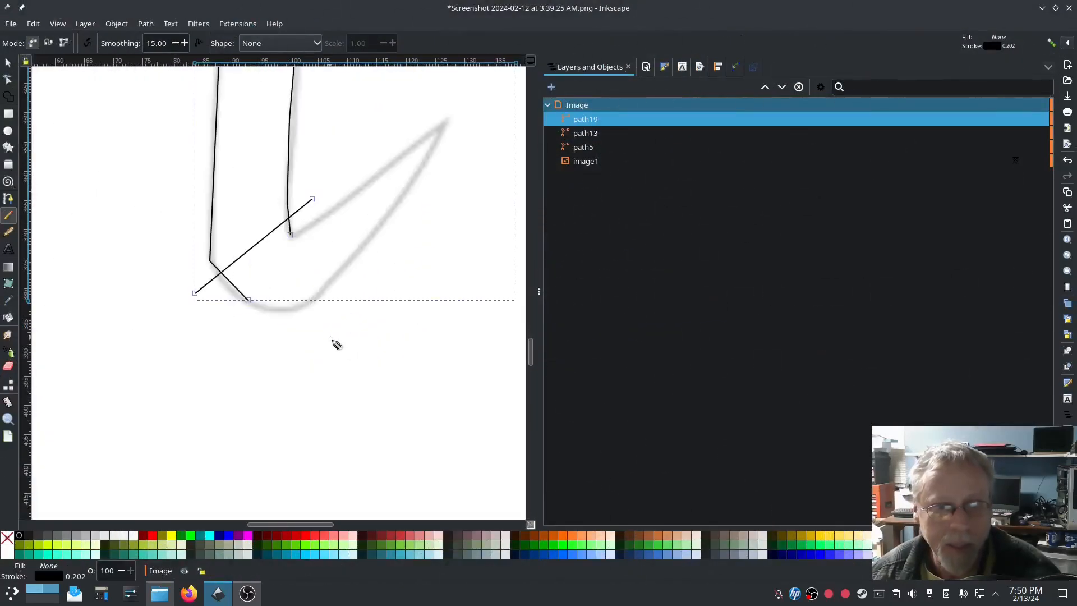
left_click(8, 198)
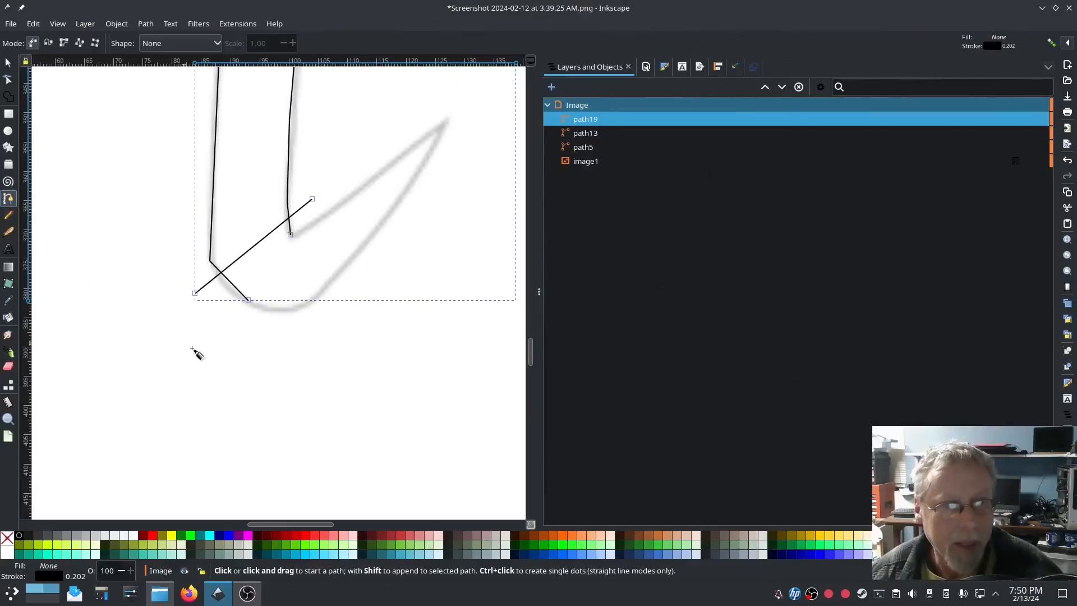
left_click(251, 303)
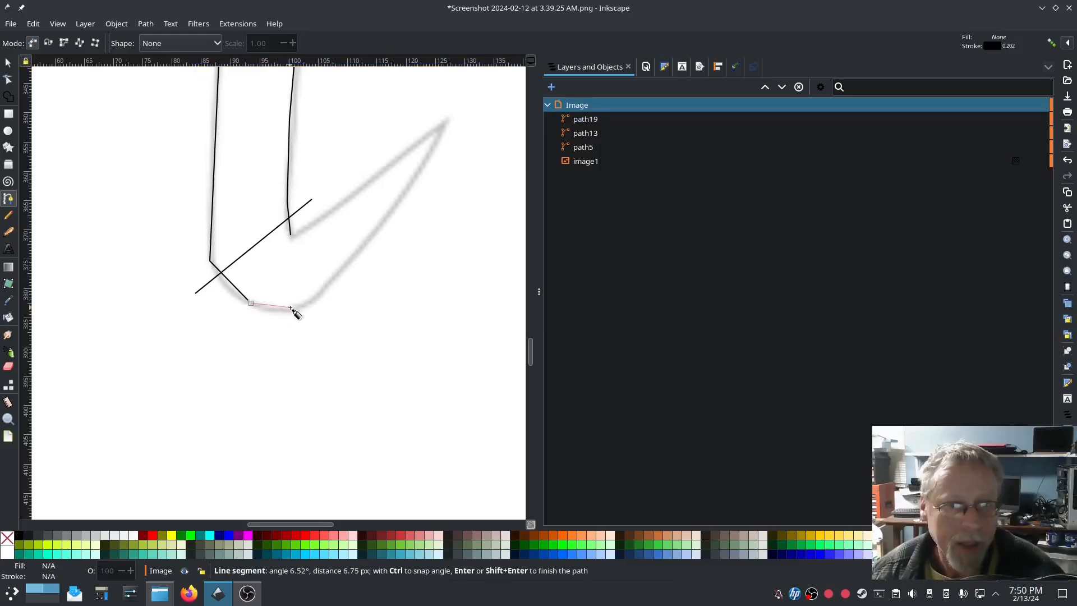
left_click(290, 307)
left_click(389, 215)
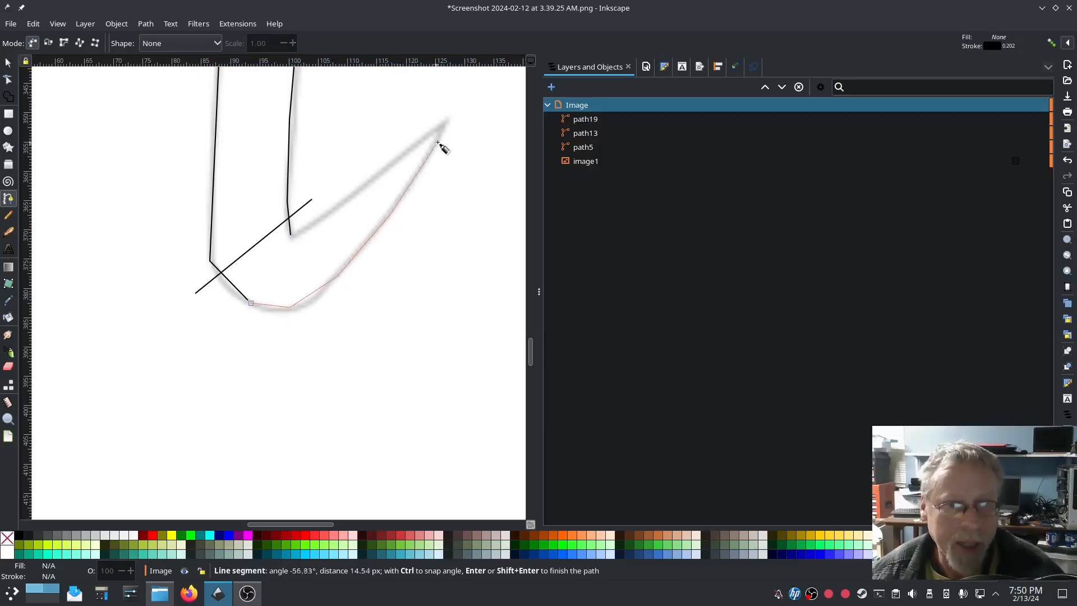
double_click(444, 127)
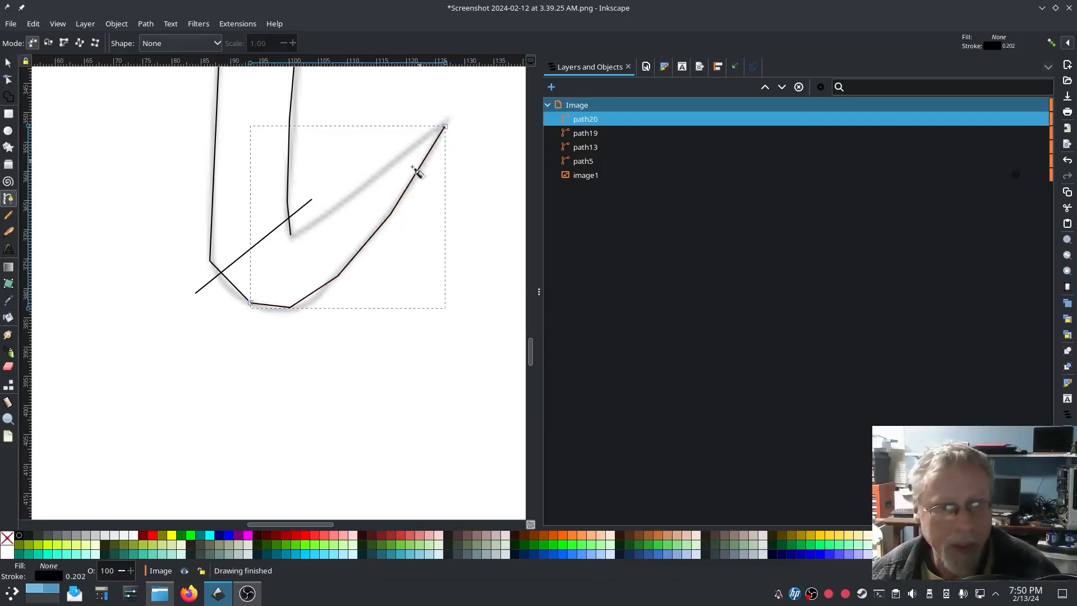
Step: Trace the foot stroke's inner edge up to the tip as path21
left_click(283, 230)
left_click(300, 231)
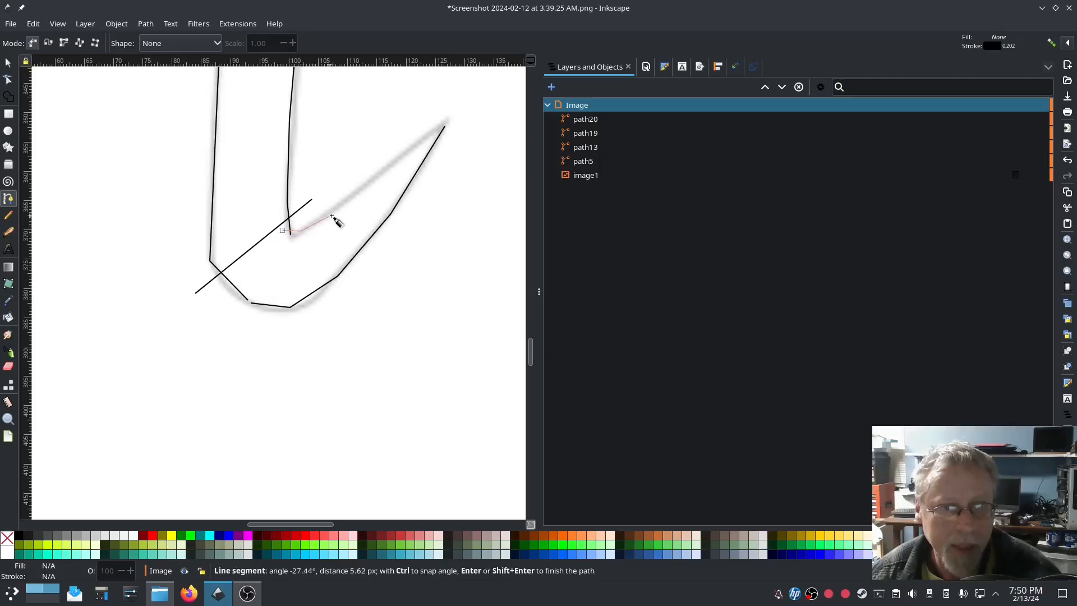
left_click(337, 210)
left_click(405, 153)
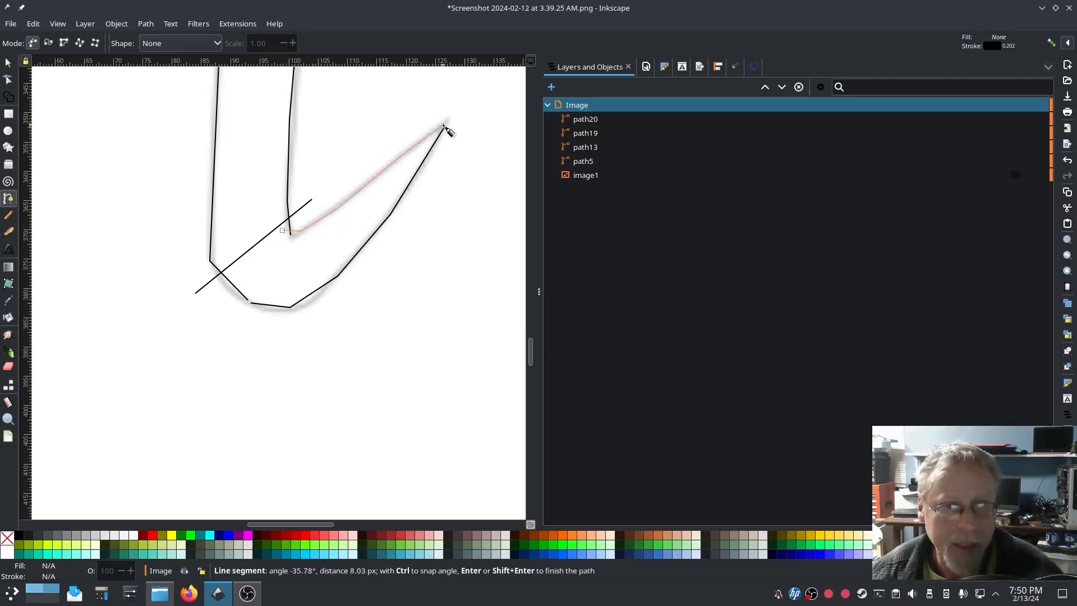
double_click(440, 124)
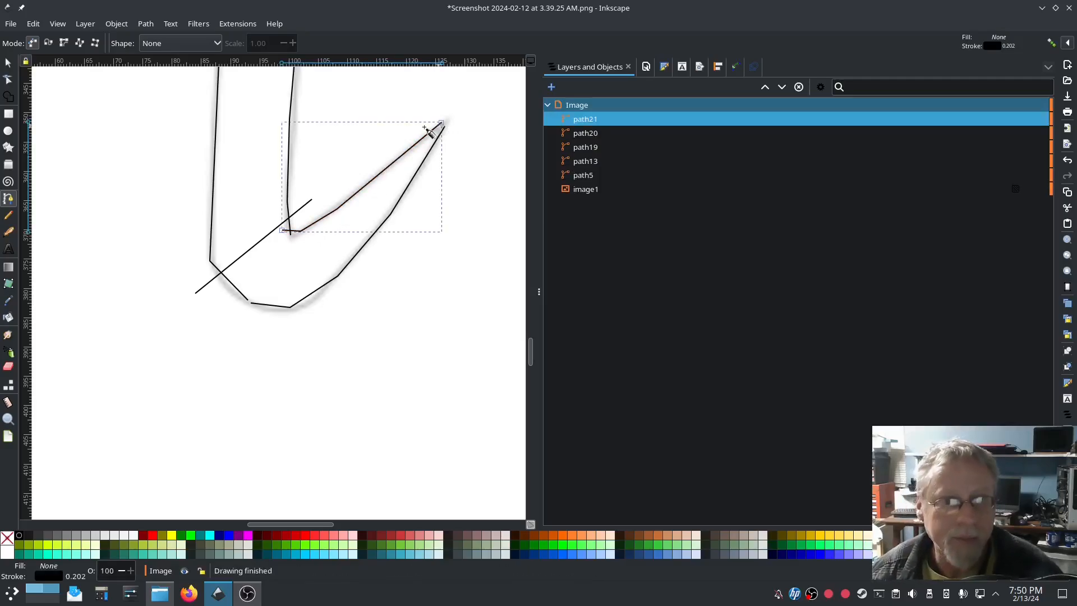
Step: Draw four cross lines over the foot stroke, from its lower end to the upper tip
left_click(10, 217)
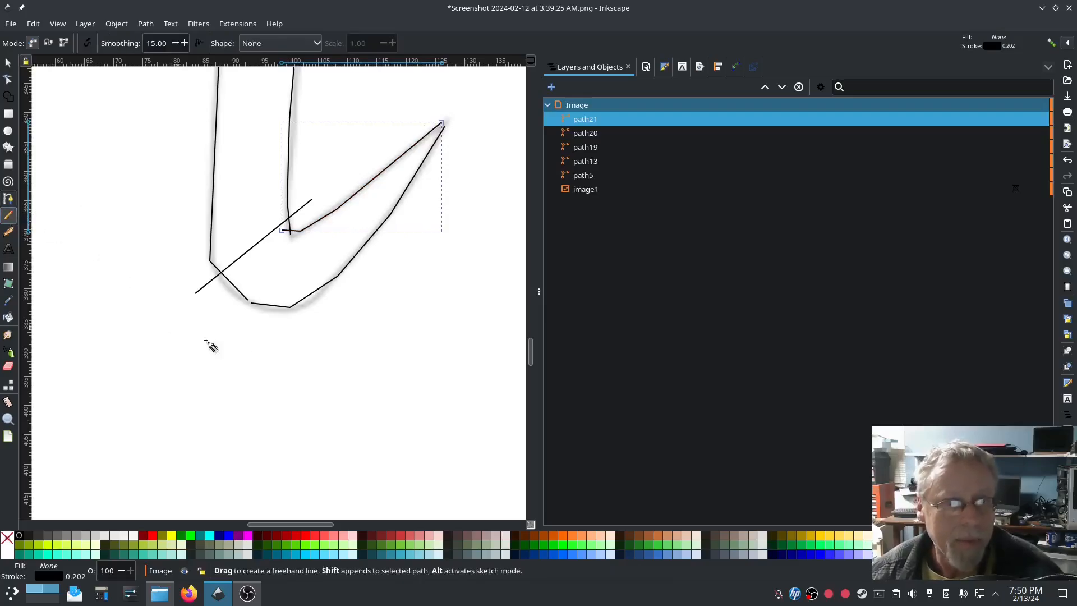
left_click_drag(279, 322, 303, 213)
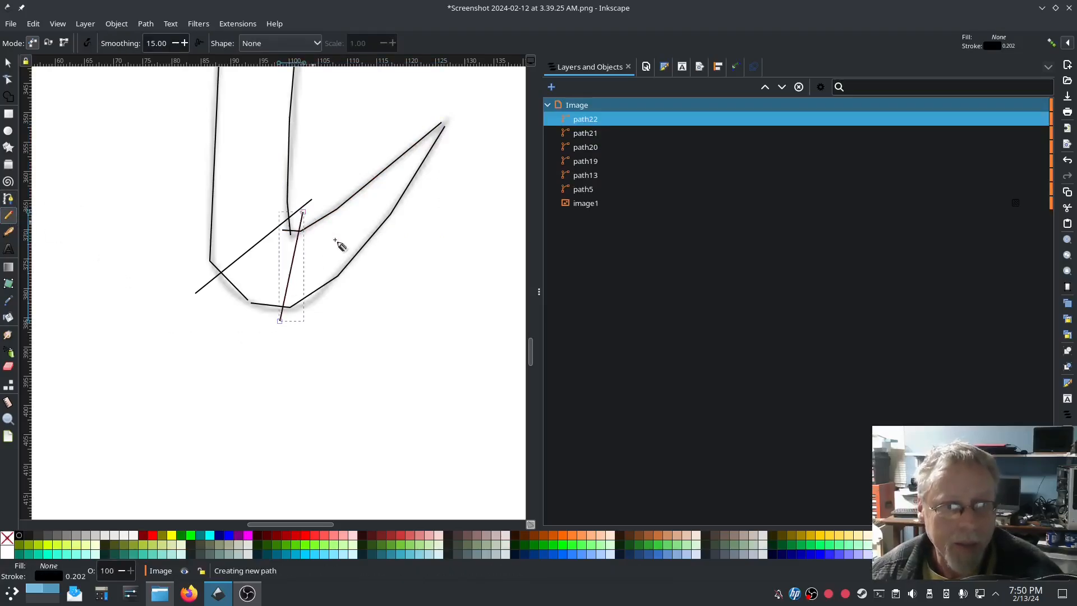
left_click(349, 280)
left_click(344, 186)
left_click(400, 214)
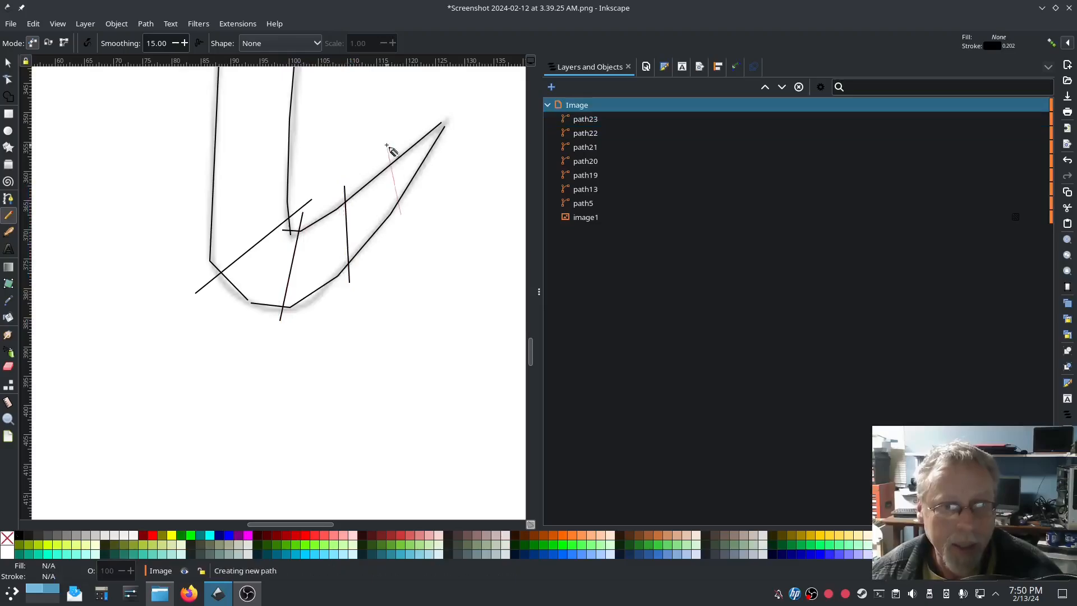
left_click(381, 159)
left_click(430, 139)
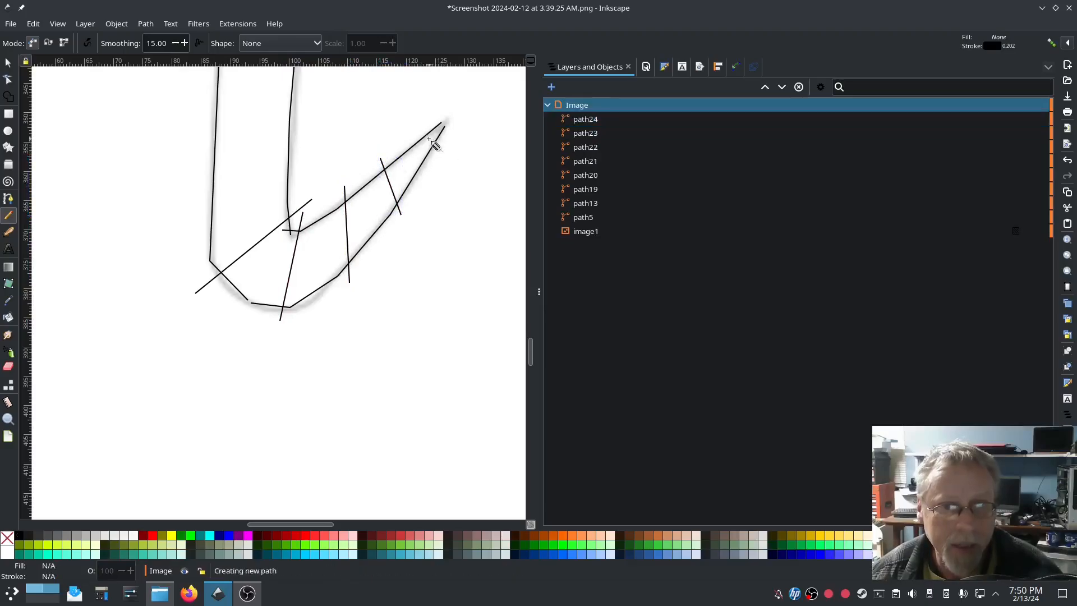
left_click(422, 124)
Step: Combine path20 through path25 into a single path25
left_click(585, 189)
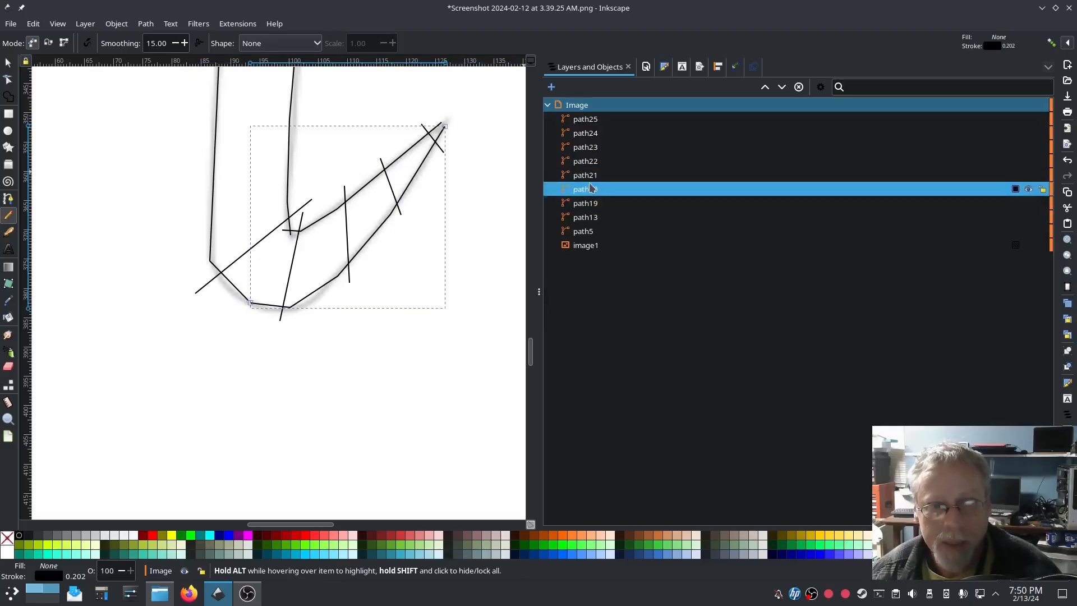
left_click(583, 120, "shift")
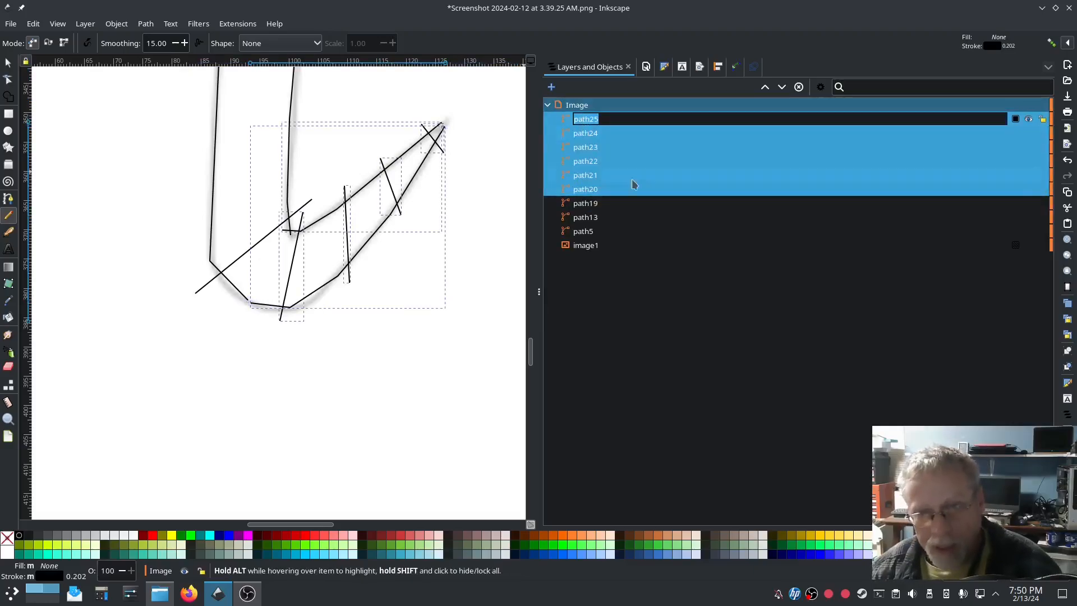
left_click(609, 137)
left_click(602, 190)
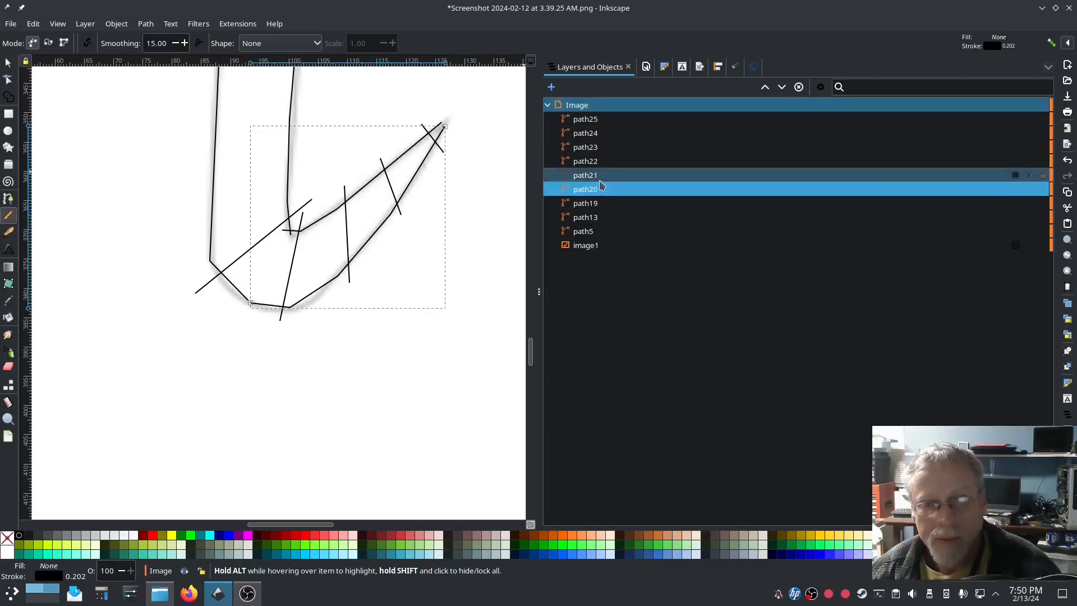
left_click(590, 121, "shift")
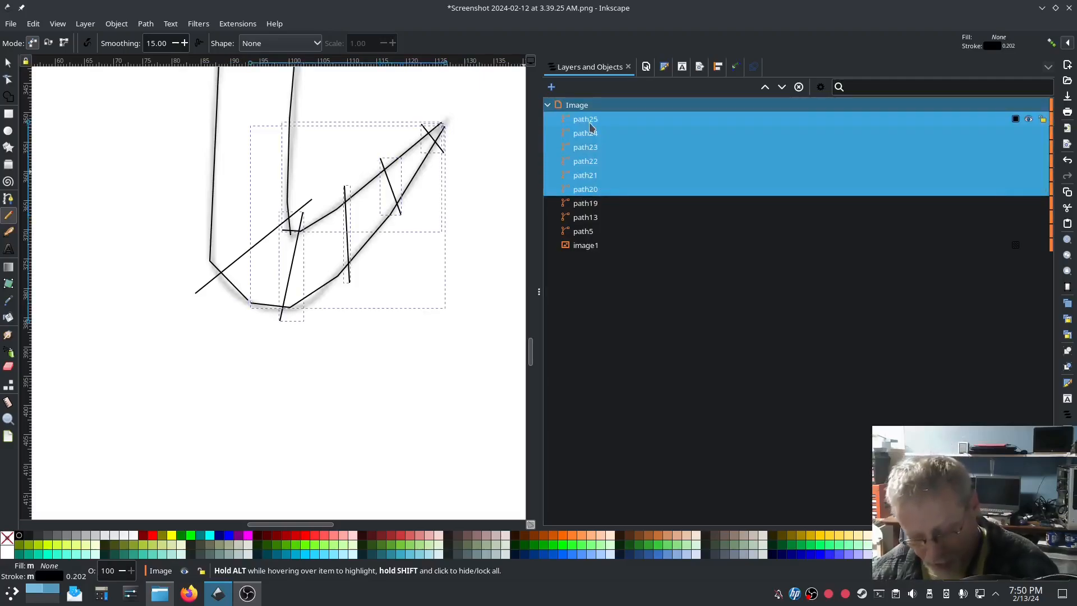
key("ctrl+k")
Step: Give path25 a custom satin column in Ink/Stitch Params, check the 63-stitch preview, and apply
left_click(238, 24)
mouse_move(252, 173)
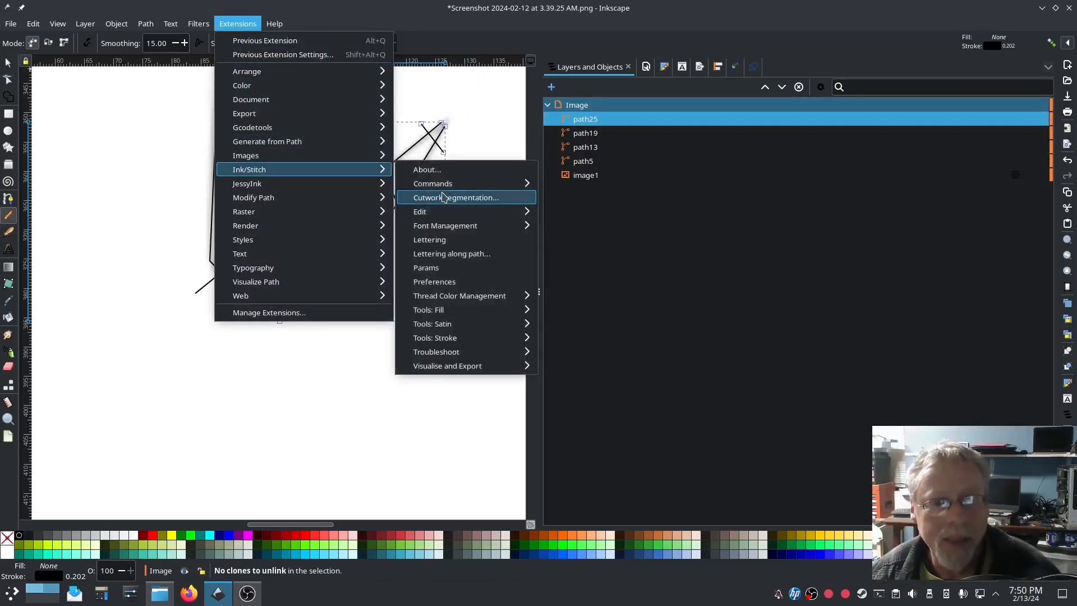
left_click(427, 267)
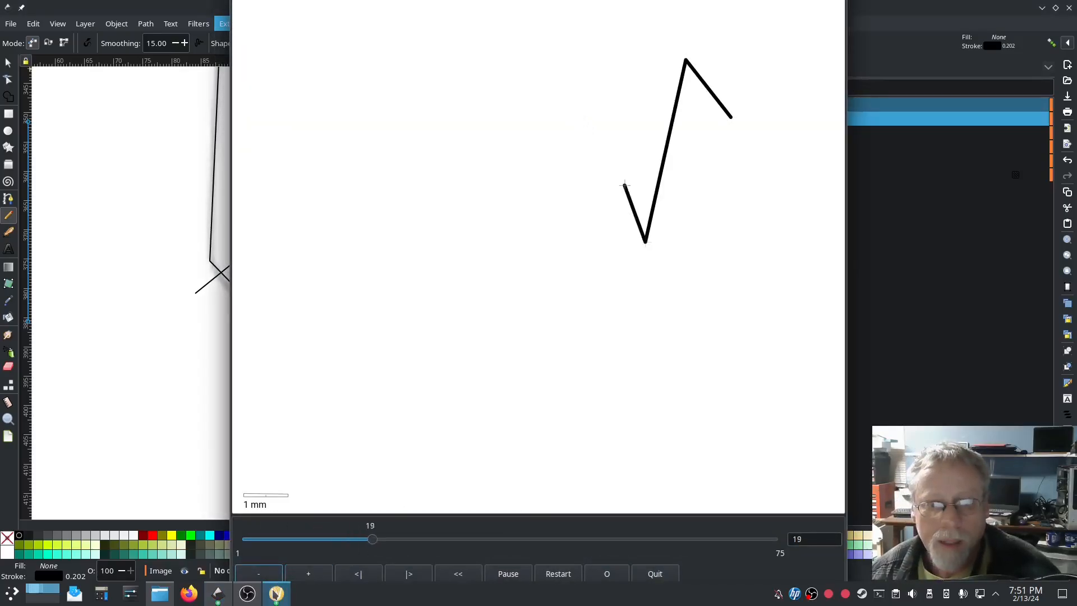
left_click(277, 594)
left_click_drag(450, 92, 175, 91)
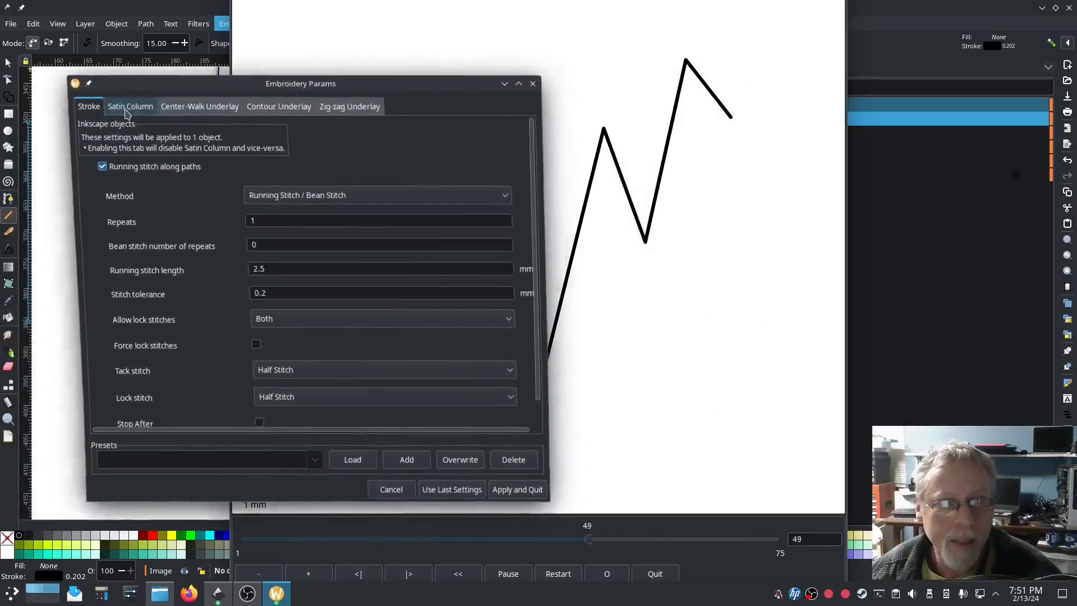
left_click(127, 113)
left_click(722, 418)
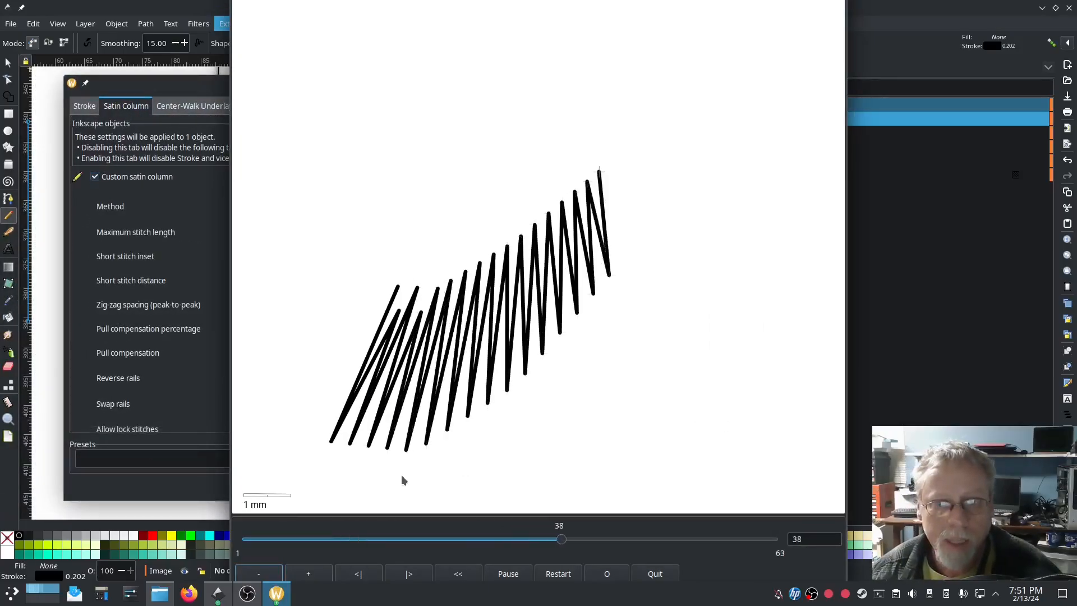
left_click(206, 489)
left_click(492, 489)
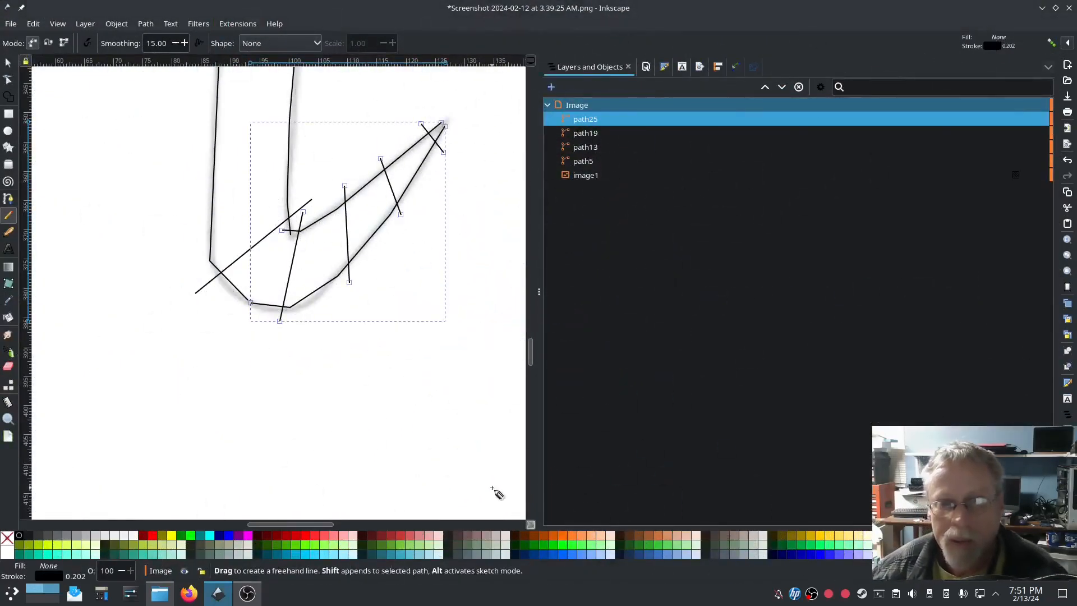
Step: Draw a straight line along the crossbar's lower edge
scroll(363, 389, "down", 3, "ctrl")
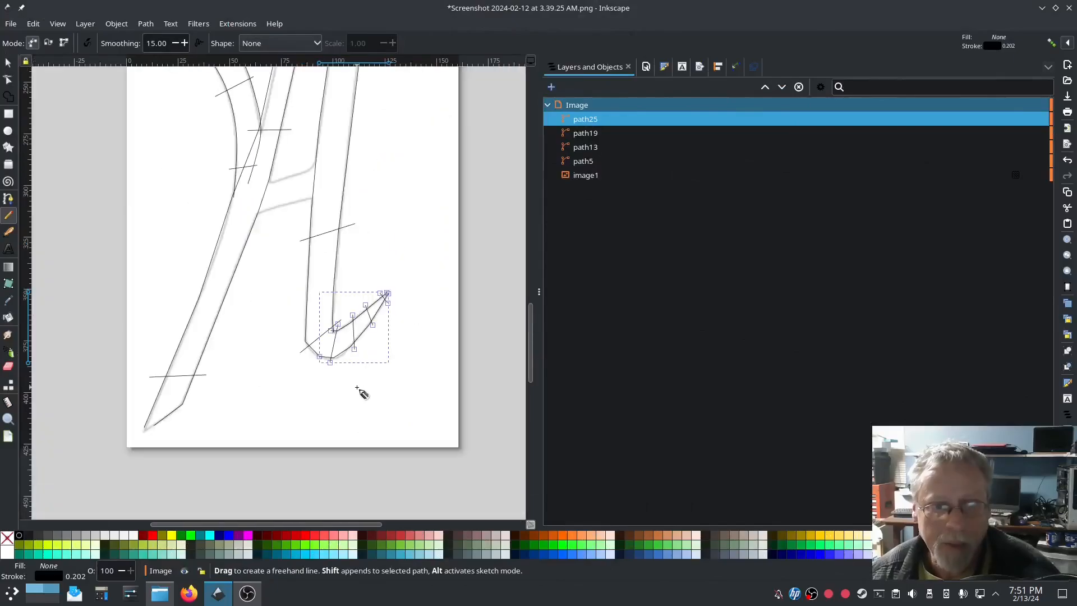
scroll(287, 229, "up", 5, "ctrl")
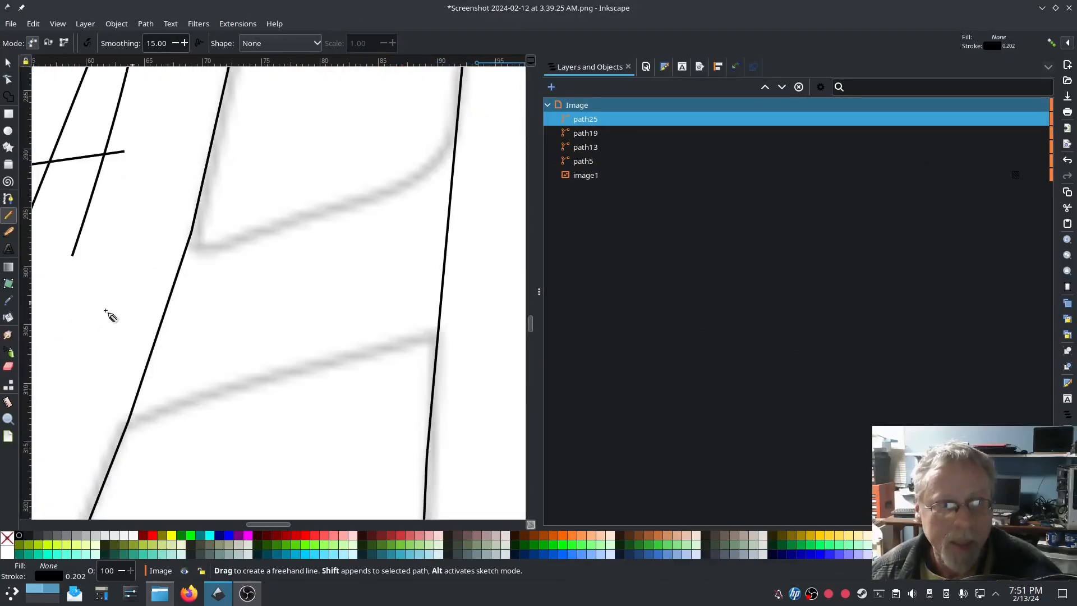
left_click(8, 199)
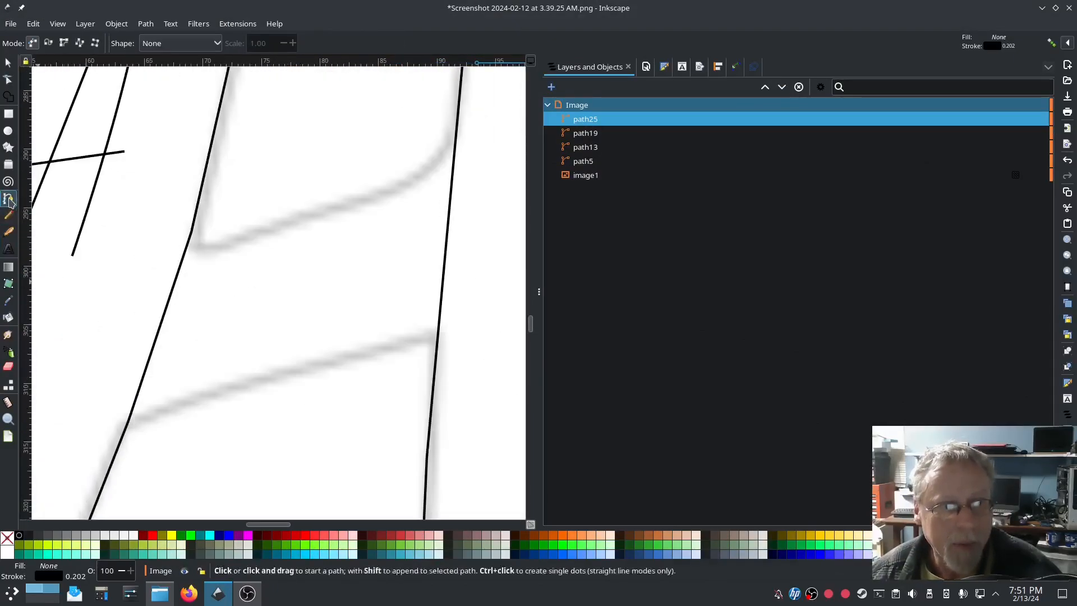
left_click(100, 432)
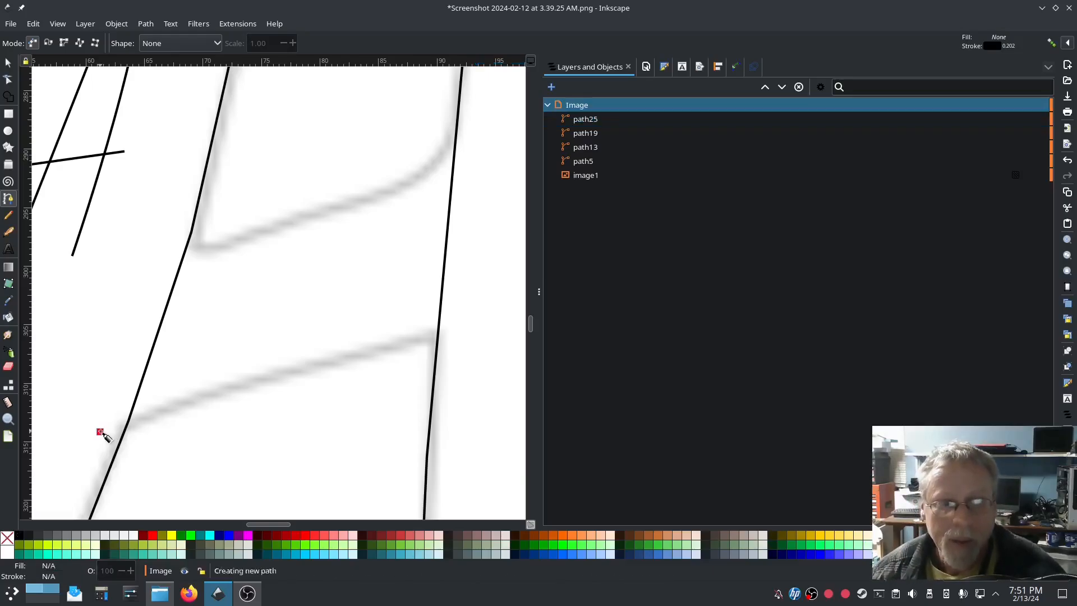
double_click(470, 326)
Step: Duplicate the line onto the crossbar's upper edge and combine both into path27
key("ctrl+d")
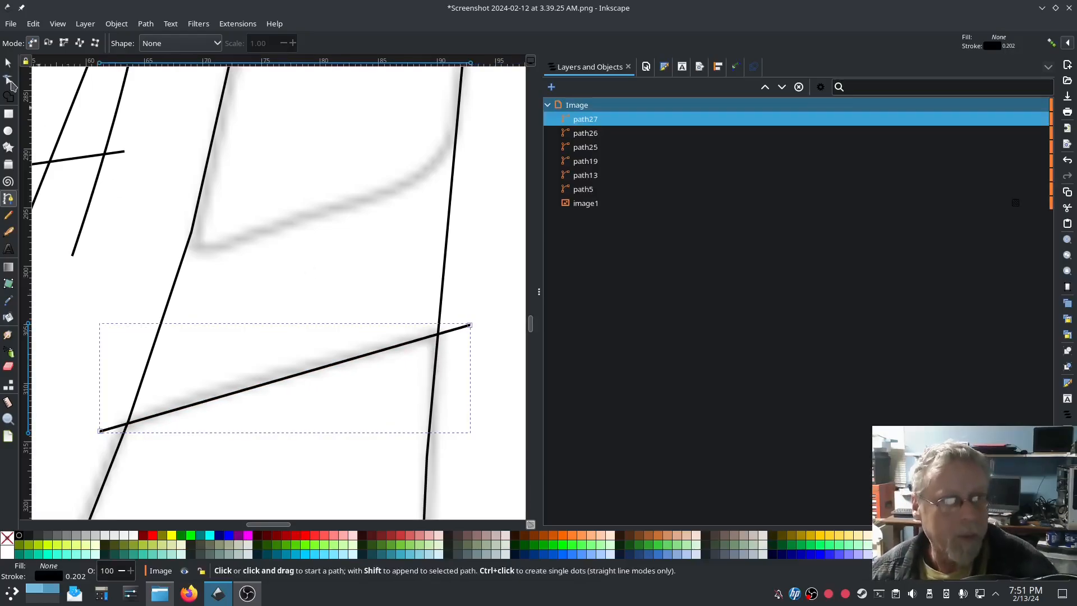
left_click(6, 63)
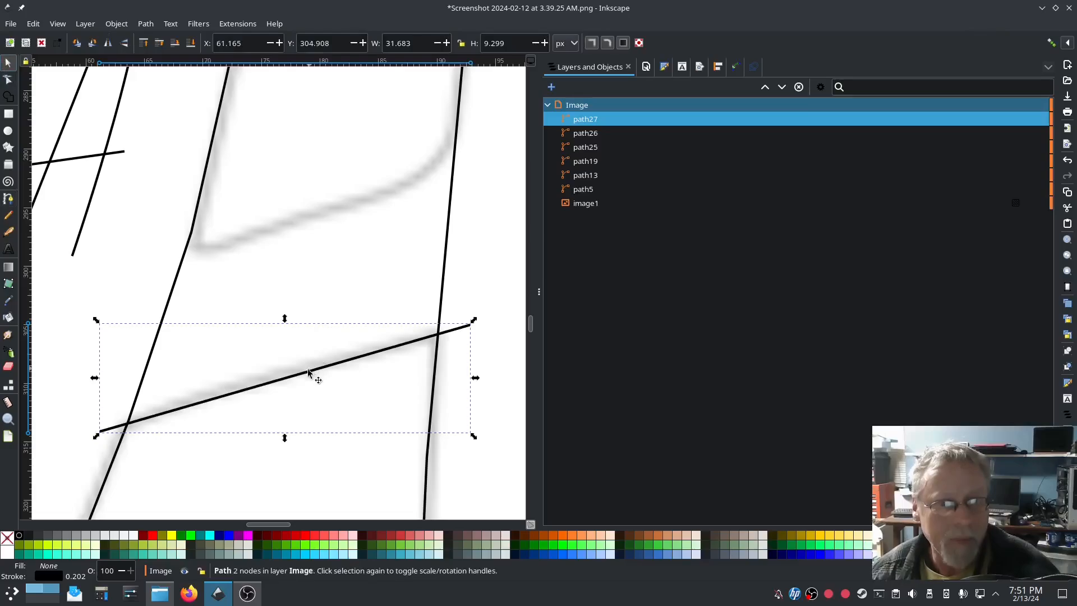
left_click_drag(308, 372, 342, 184)
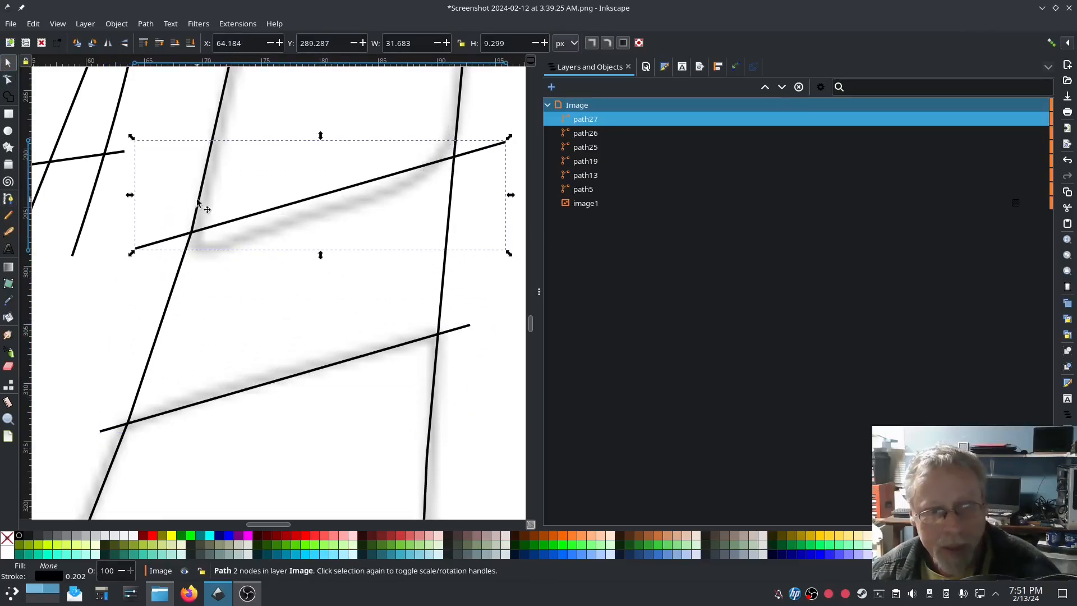
scroll(344, 337, "down", 4, "ctrl")
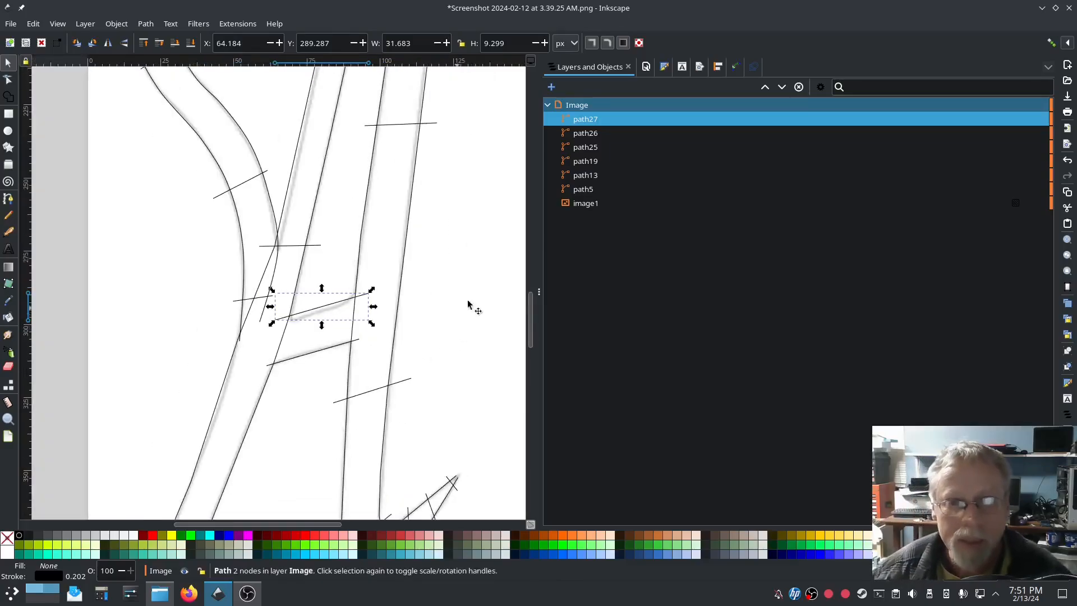
left_click(593, 135, "shift")
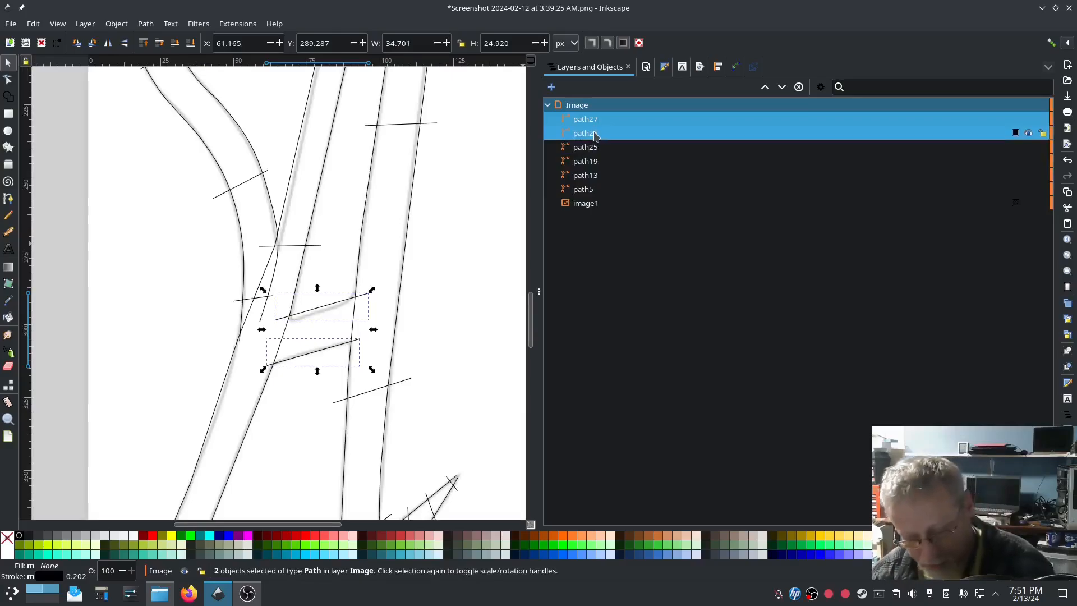
key("ctrl+k")
left_click(245, 25)
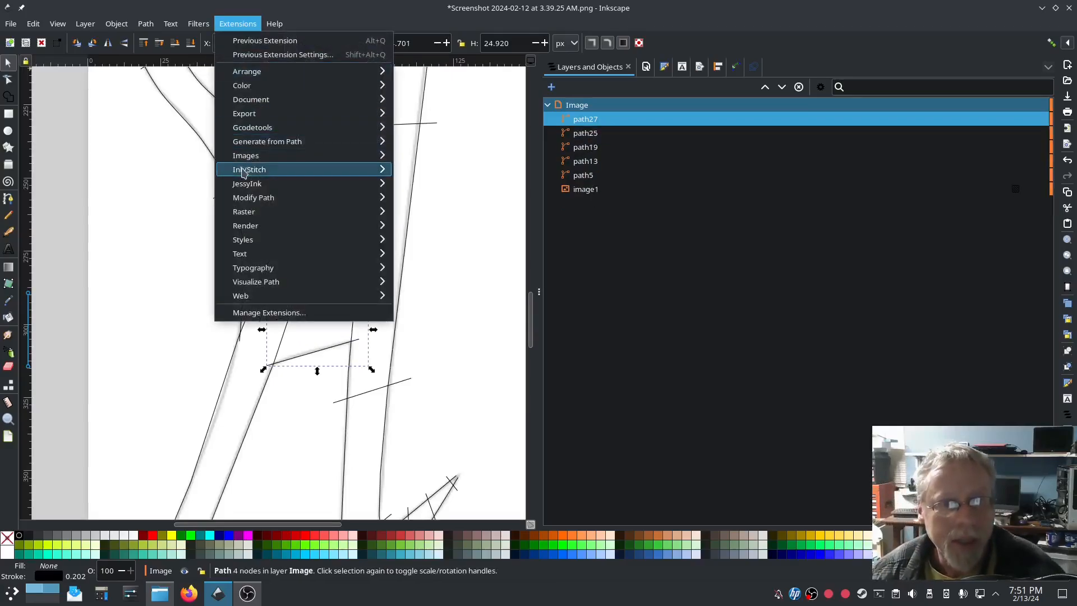
Step: Tick Custom satin column for crossbar path27 in Ink/Stitch Params and apply (52-stitch preview)
mouse_move(243, 171)
left_click(426, 271)
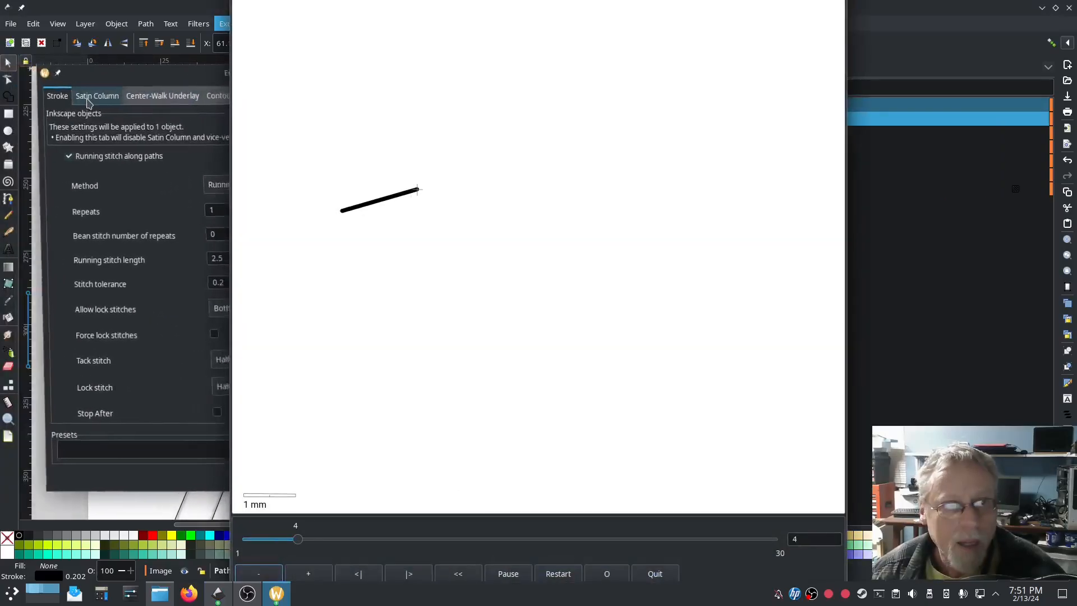
left_click(83, 95)
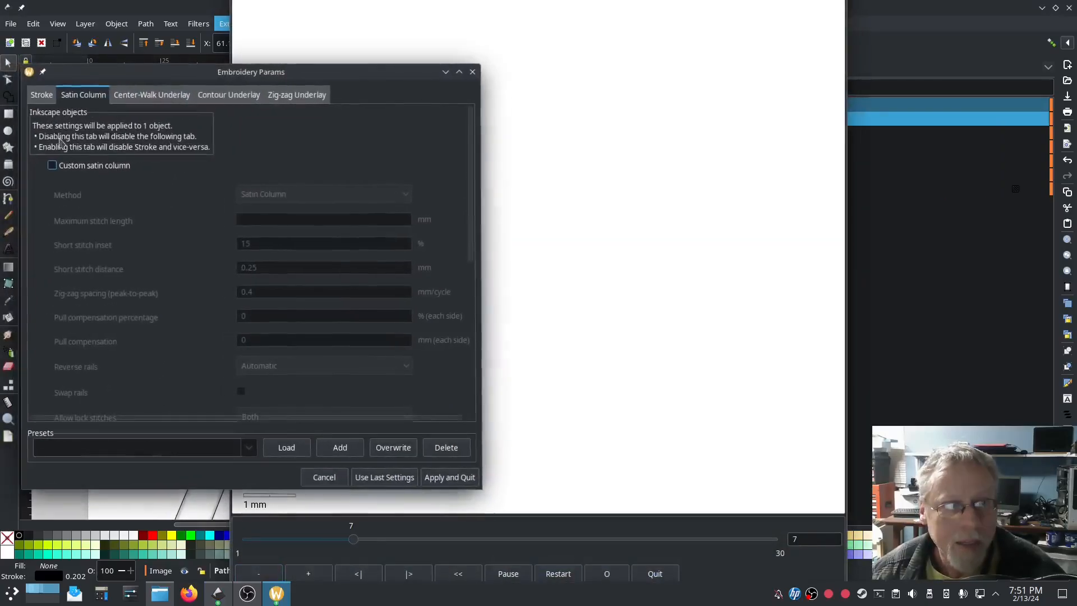
left_click(52, 165)
left_click(695, 443)
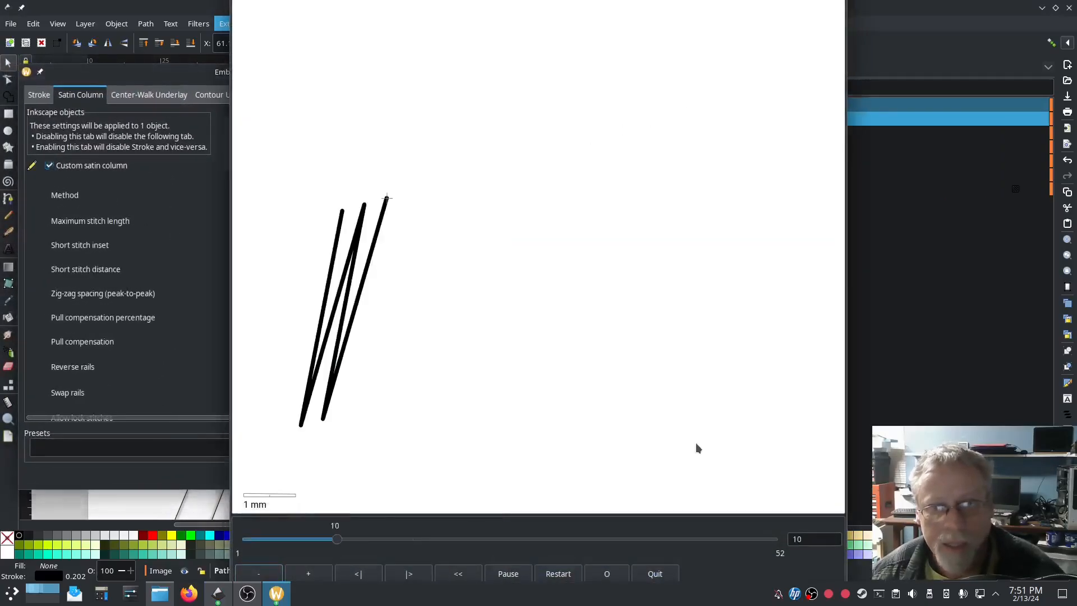
left_click(91, 442)
left_click(445, 476)
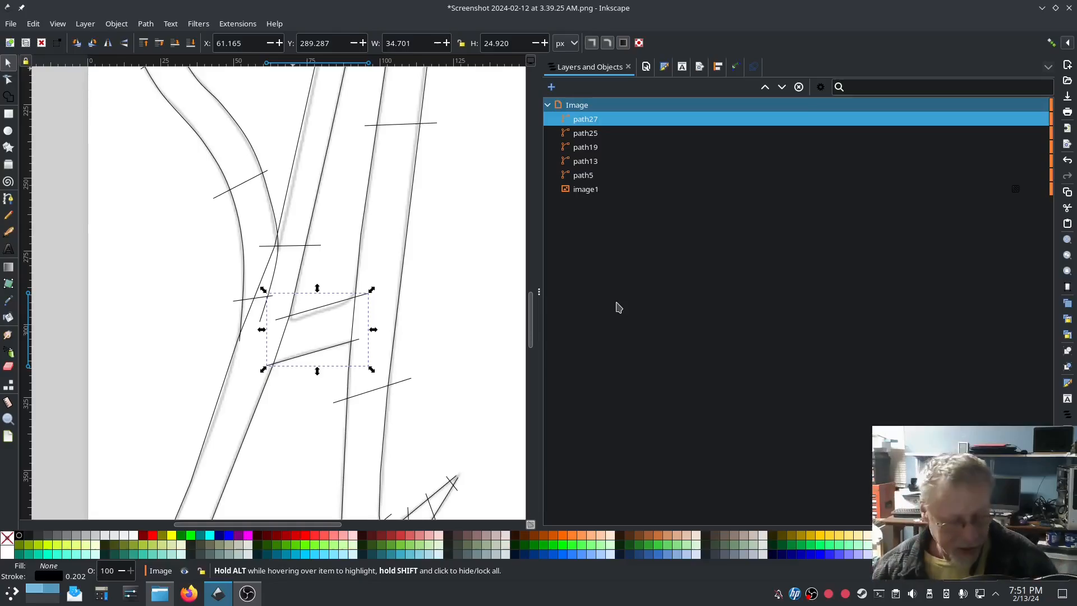
Step: Show sizes in inches to confirm the 1.674 × 4.444 in letter, then select path5 through path27
scroll(438, 381, "down", 3)
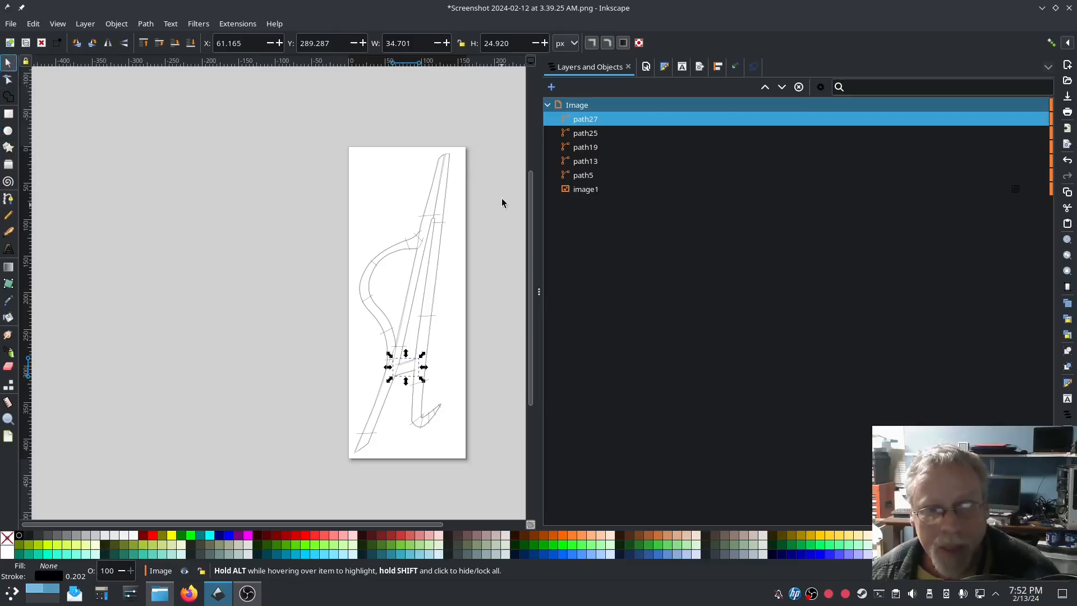
left_click(586, 191)
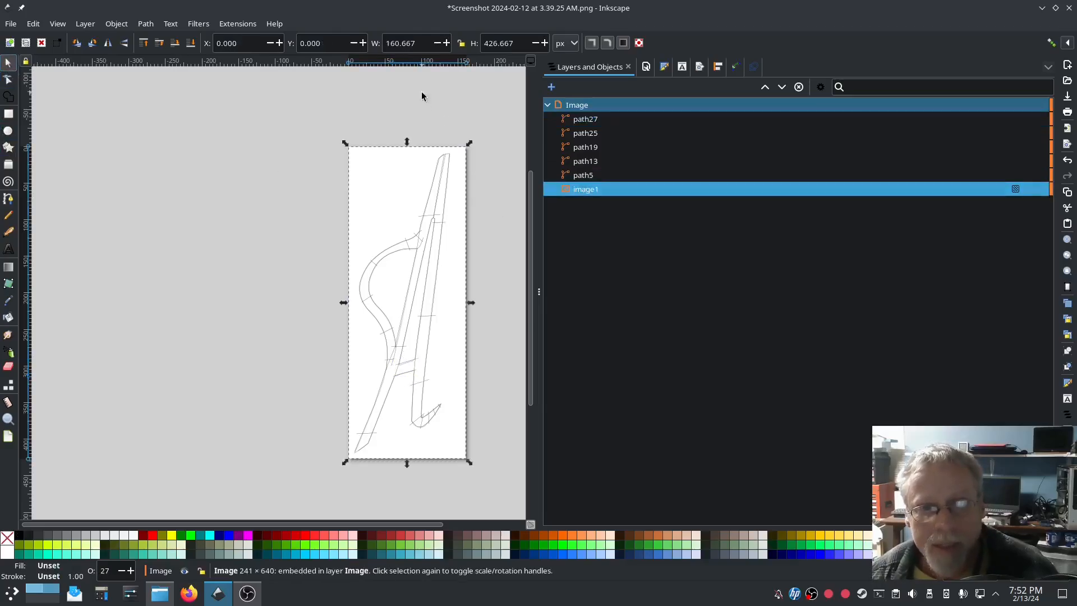
left_click(566, 43)
left_click(565, 29)
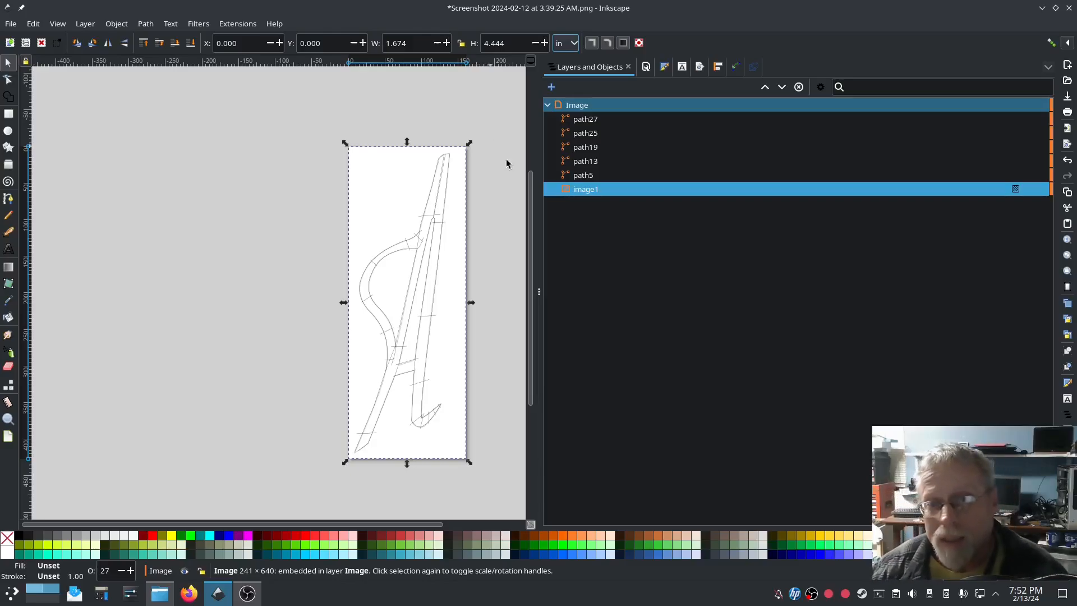
left_click(593, 176)
left_click(592, 122, "shift")
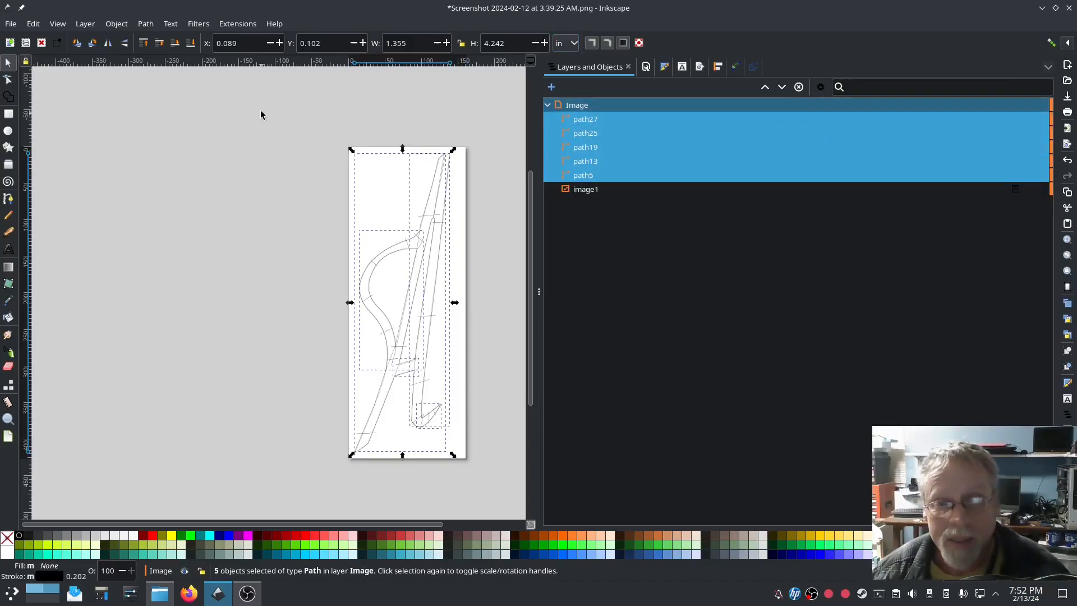
Step: Turn on center-walk underlay (1.5 mm, 2 repeats, 50%) for all five paths and apply
left_click(238, 24)
mouse_move(249, 173)
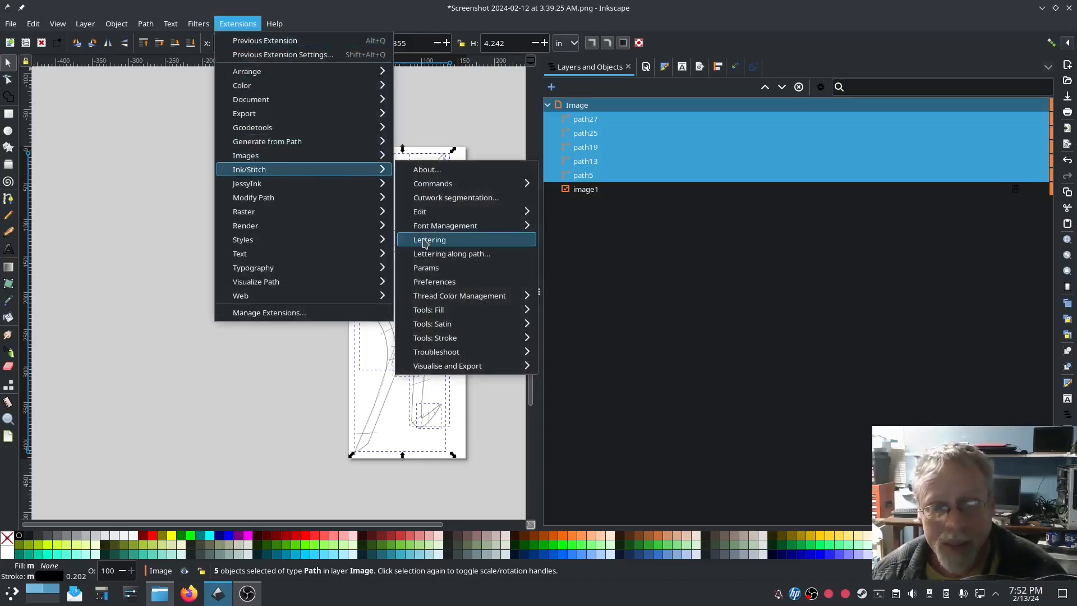
left_click(477, 255)
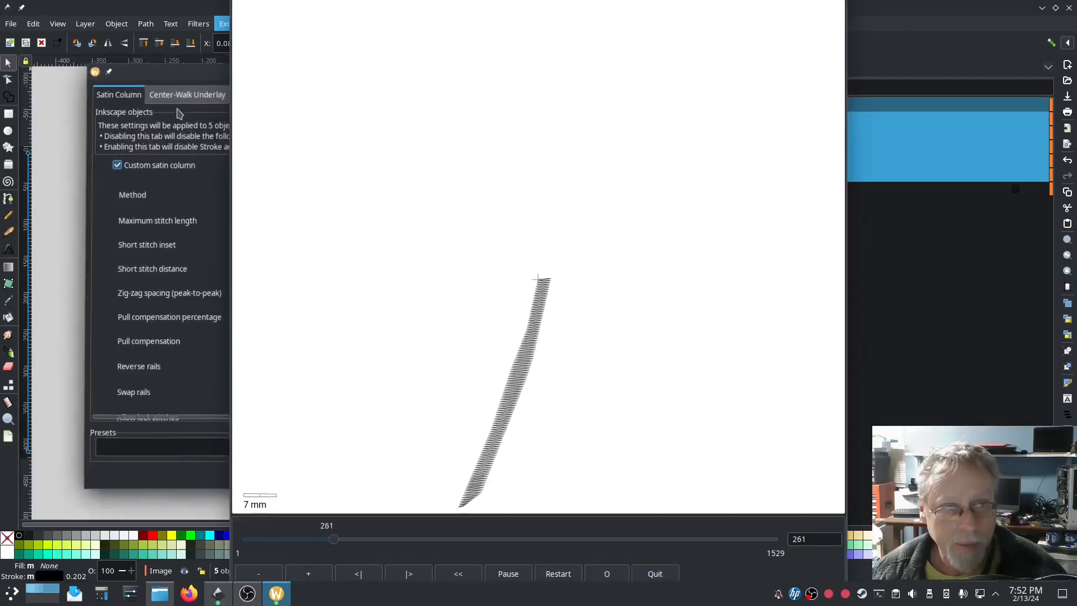
left_click(193, 95)
left_click(120, 145)
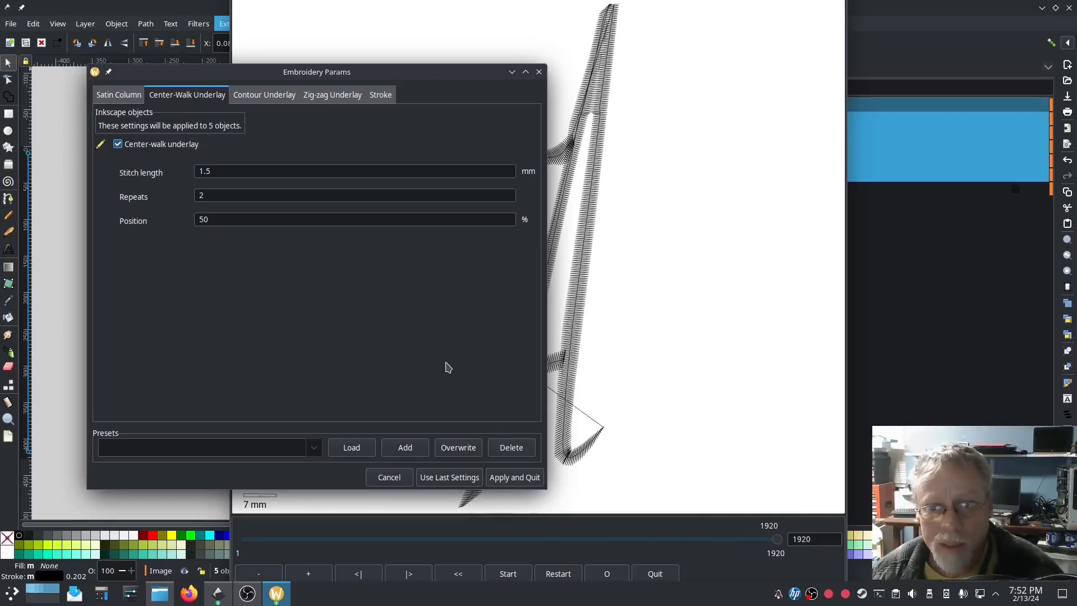
left_click(513, 477)
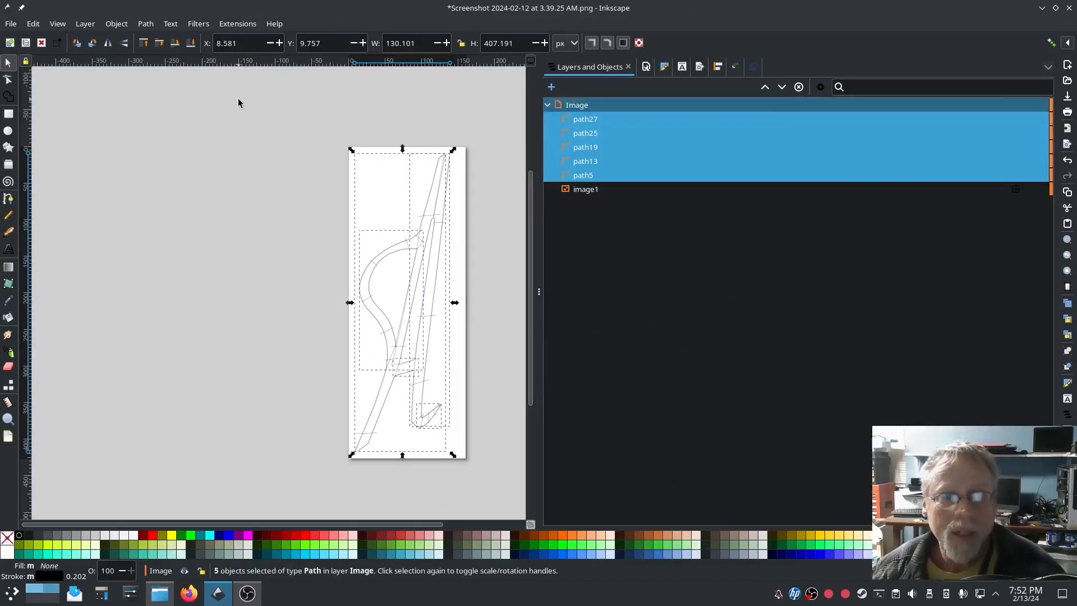
Step: Run Ink/Stitch Auto-Route Satin Columns to gather the letter's five satin paths into an Auto-Route group
left_click(239, 24)
mouse_move(303, 170)
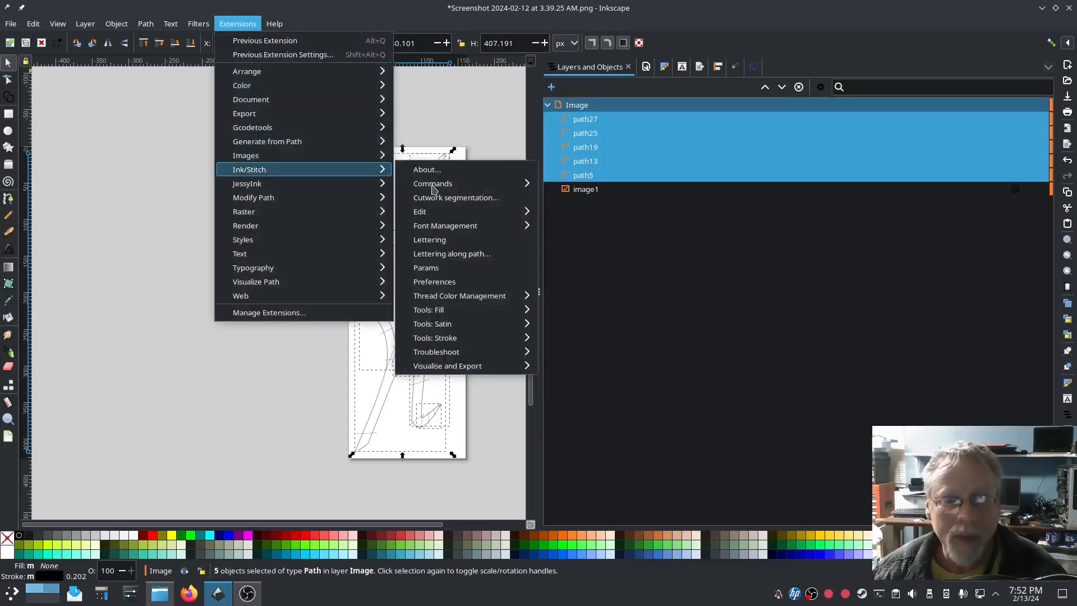
mouse_move(474, 326)
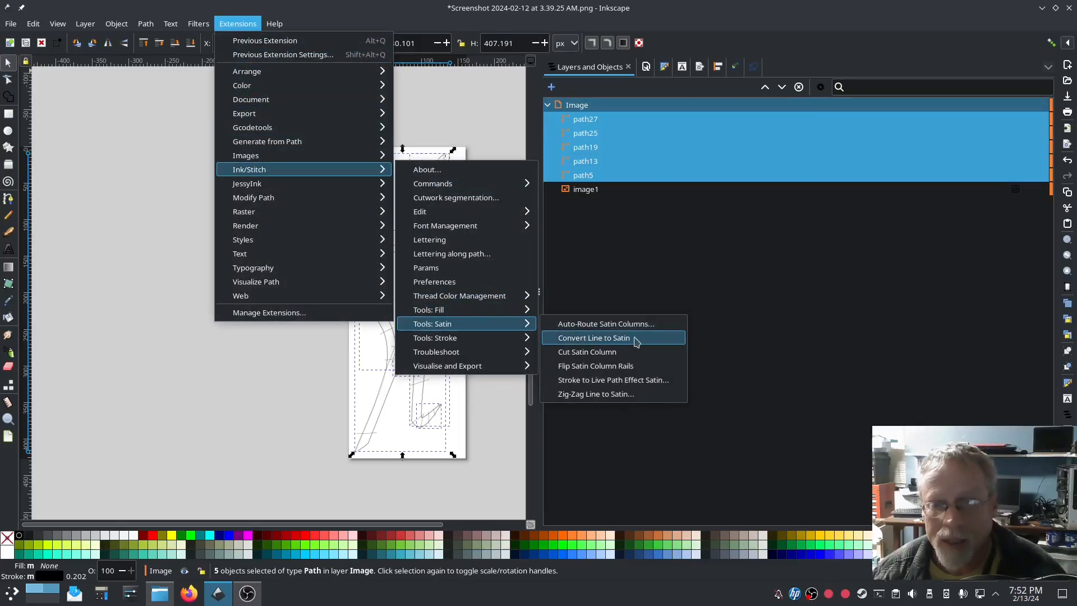
left_click(617, 324)
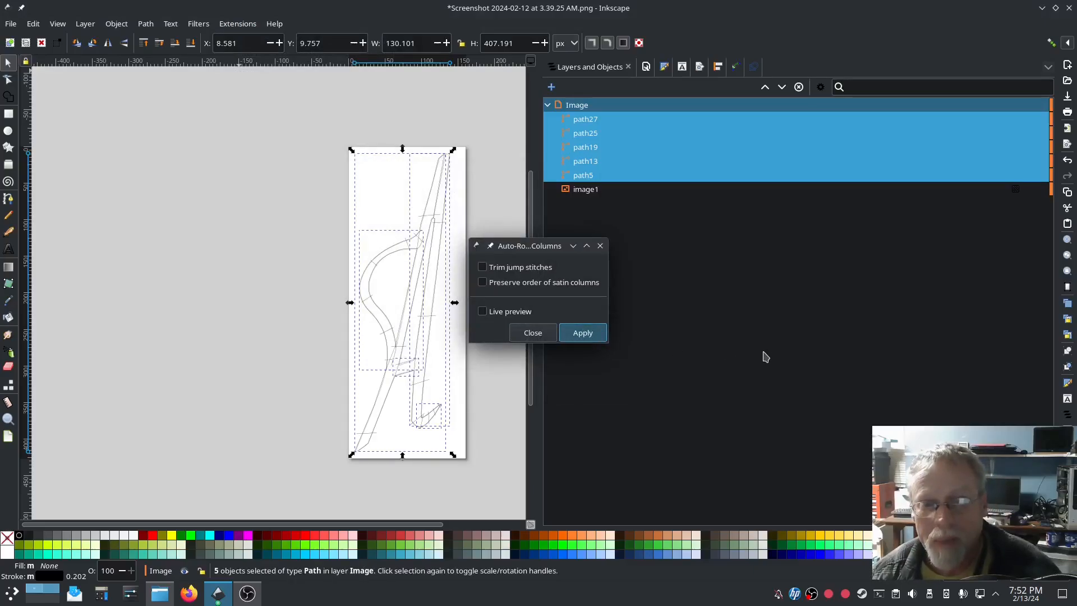
left_click(533, 333)
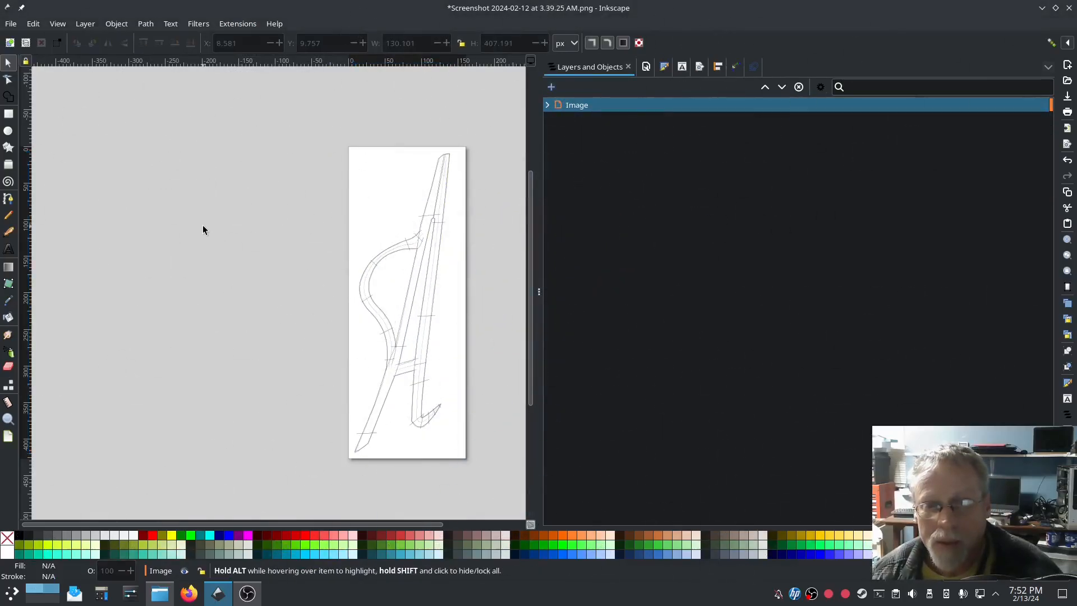
Step: Delete the traced reference image from the Image layer and select the Auto-Route group
left_click(547, 105)
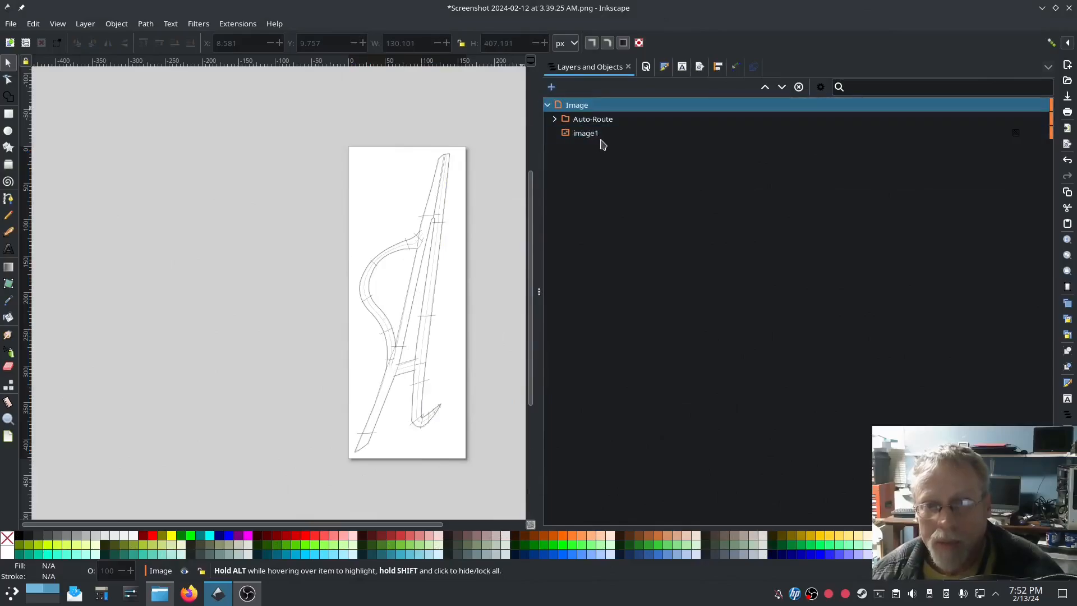
left_click(632, 135)
key("Delete")
left_click(613, 121)
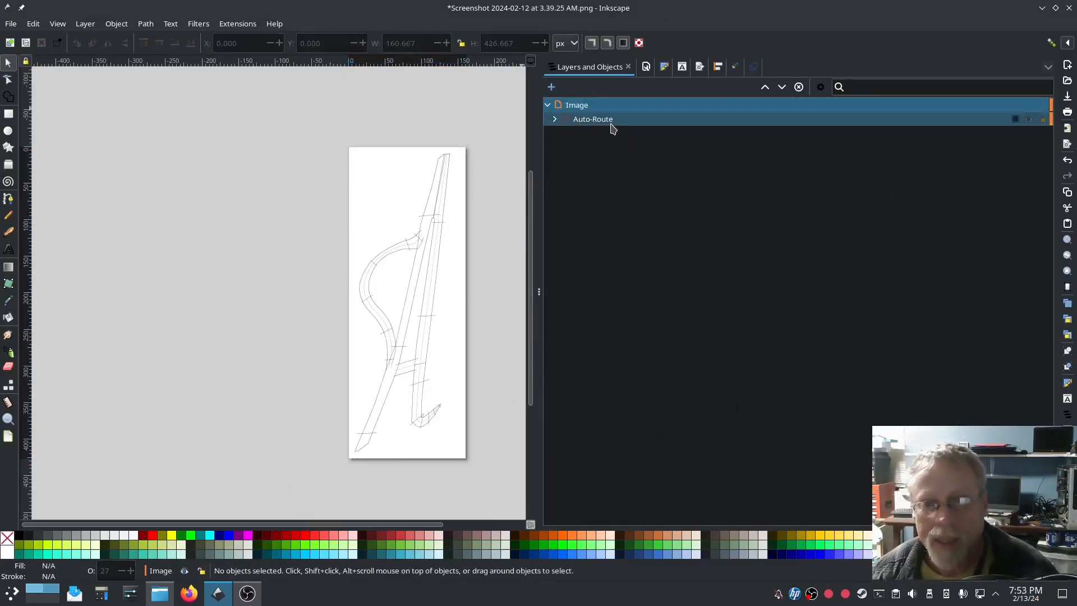
Step: Open the Ink/Stitch Simulator, play at 256 stitches per second, and enable realistic stitch rendering
left_click(233, 25)
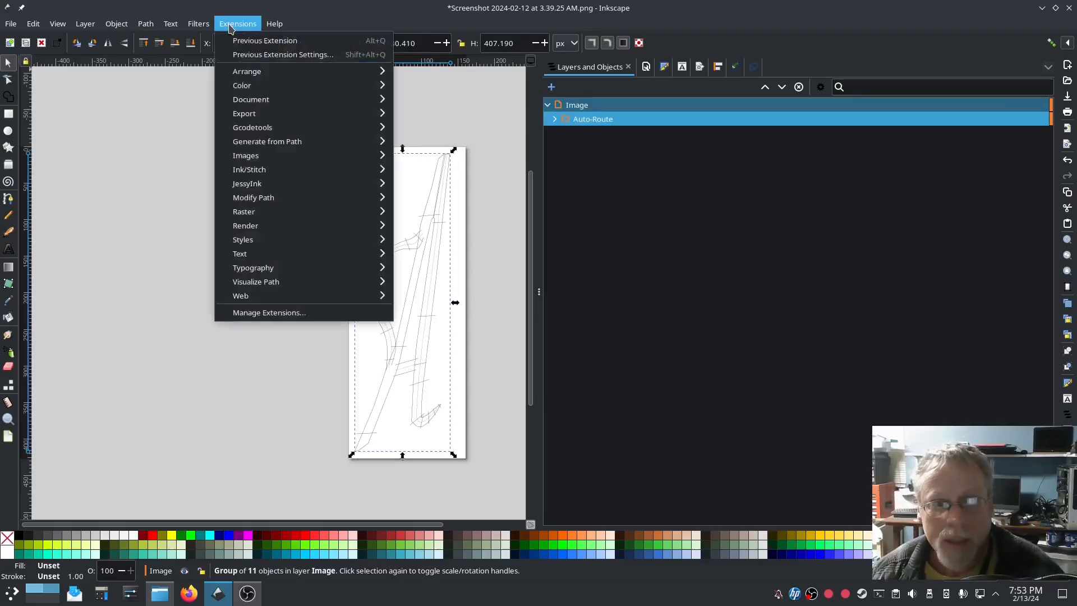
mouse_move(370, 170)
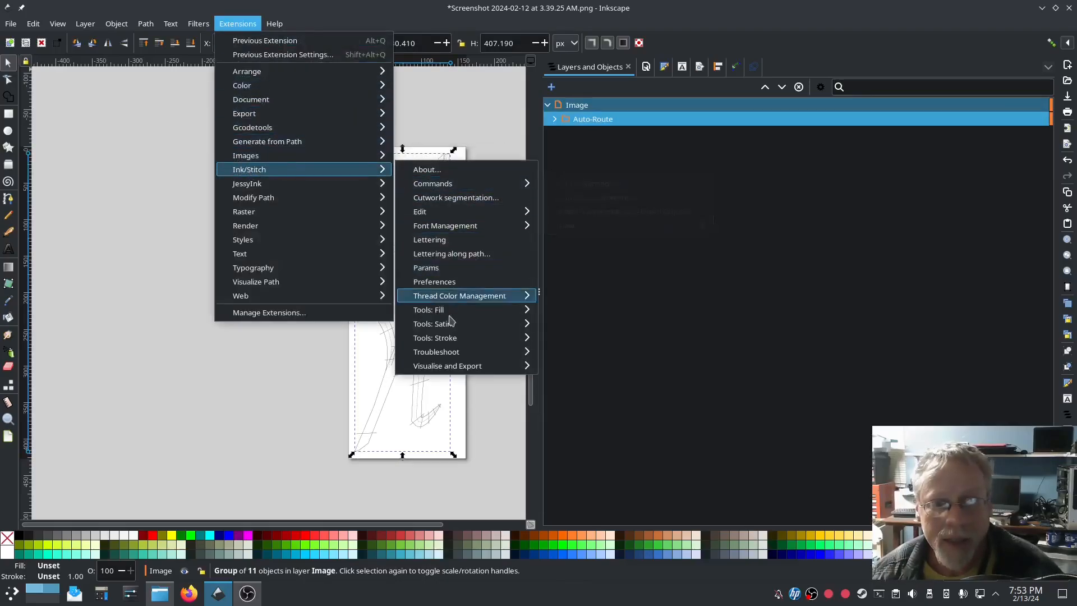
mouse_move(447, 366)
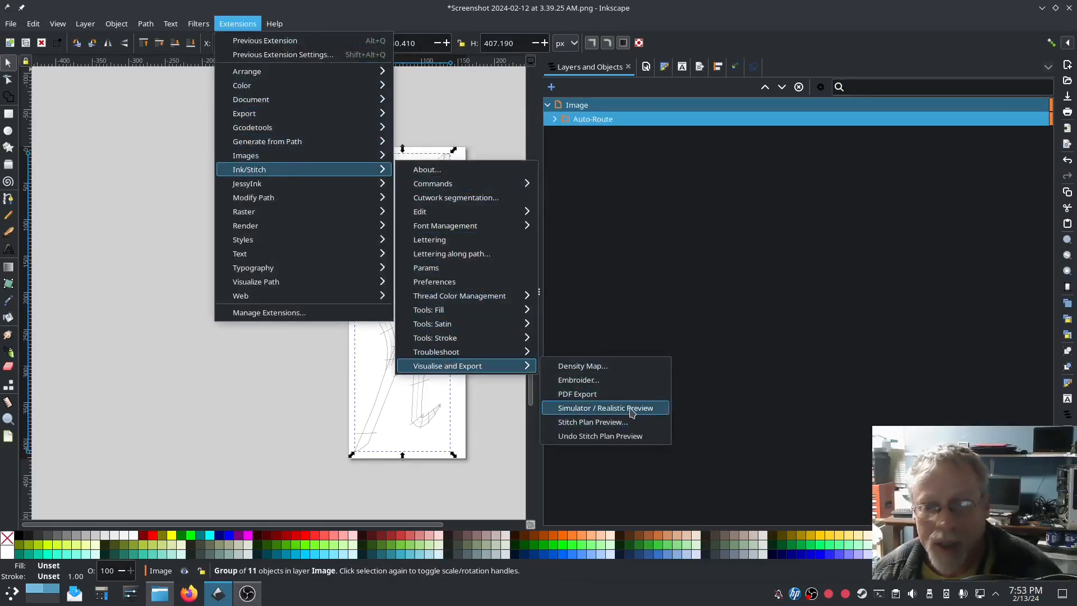
left_click(639, 407)
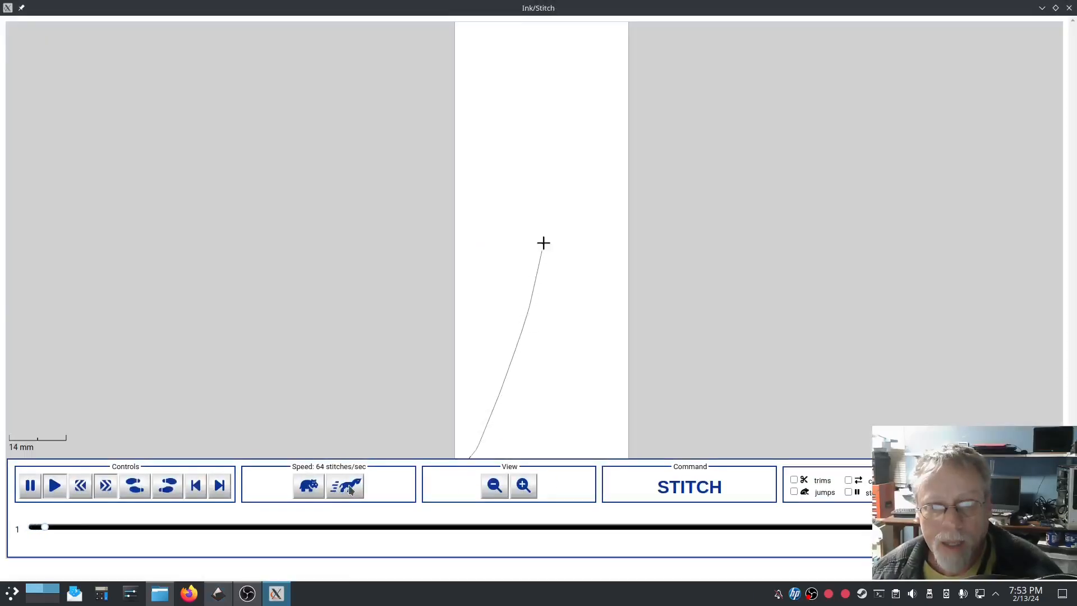
double_click(347, 487)
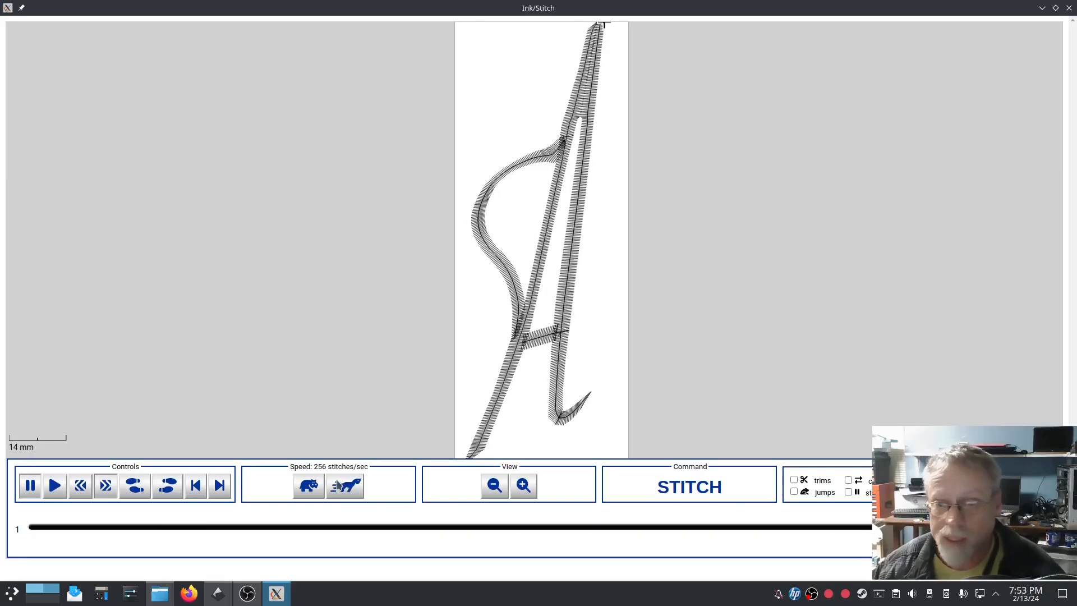
left_click(998, 480)
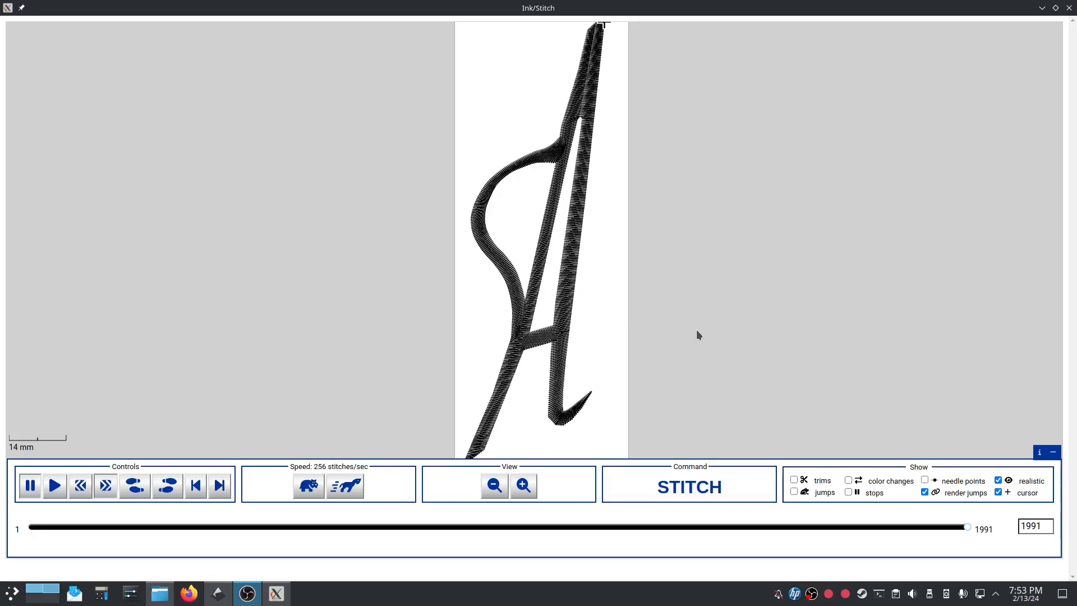
Step: Save an all-screens screenshot as Screenshot_20240213_195342.png and close Spectacle
key("Print")
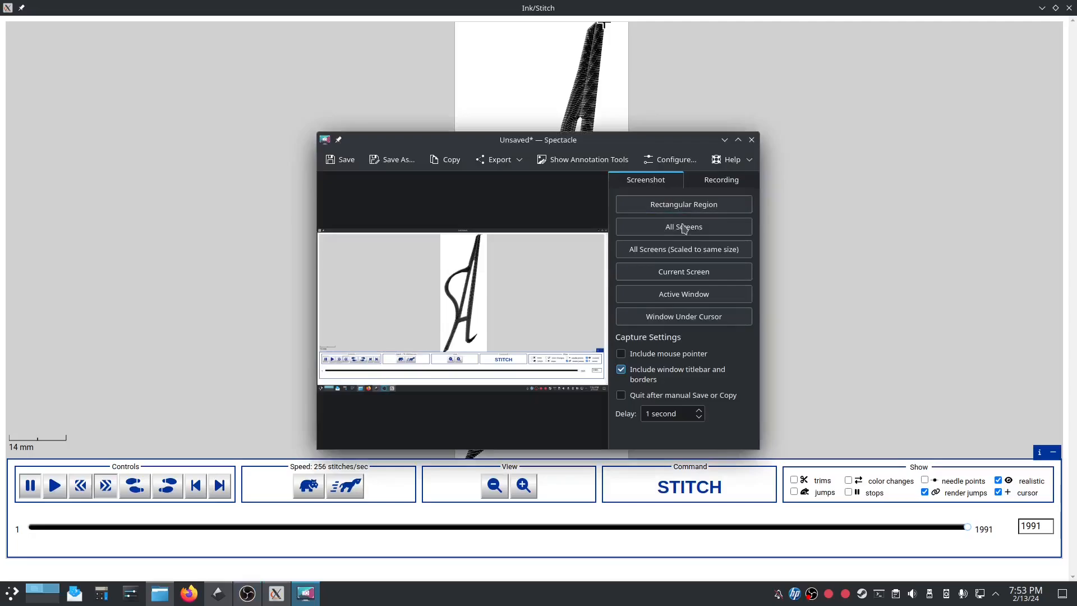
left_click(340, 159)
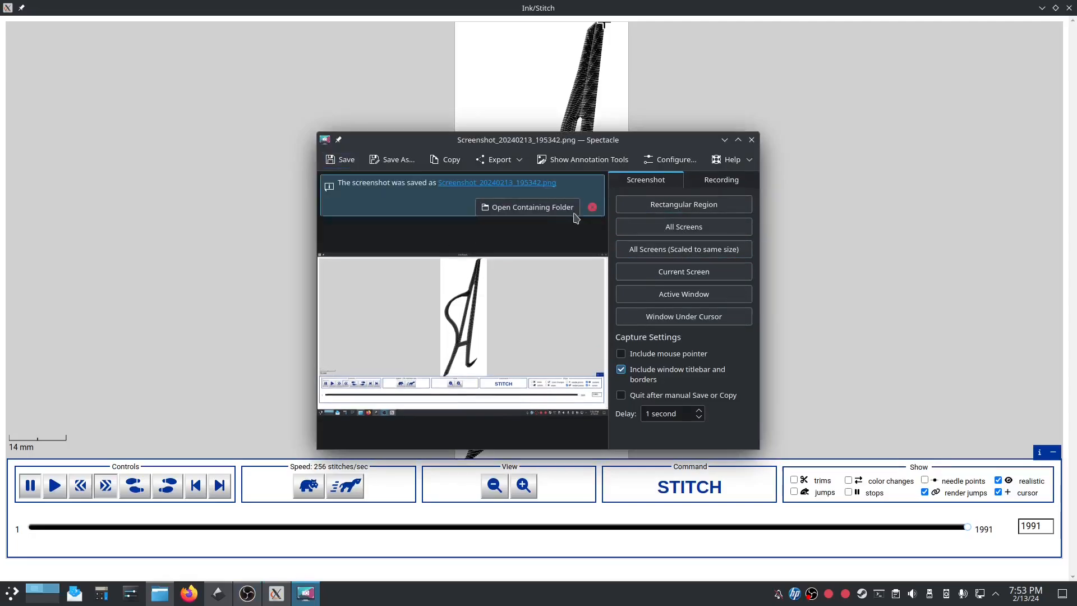
left_click(751, 140)
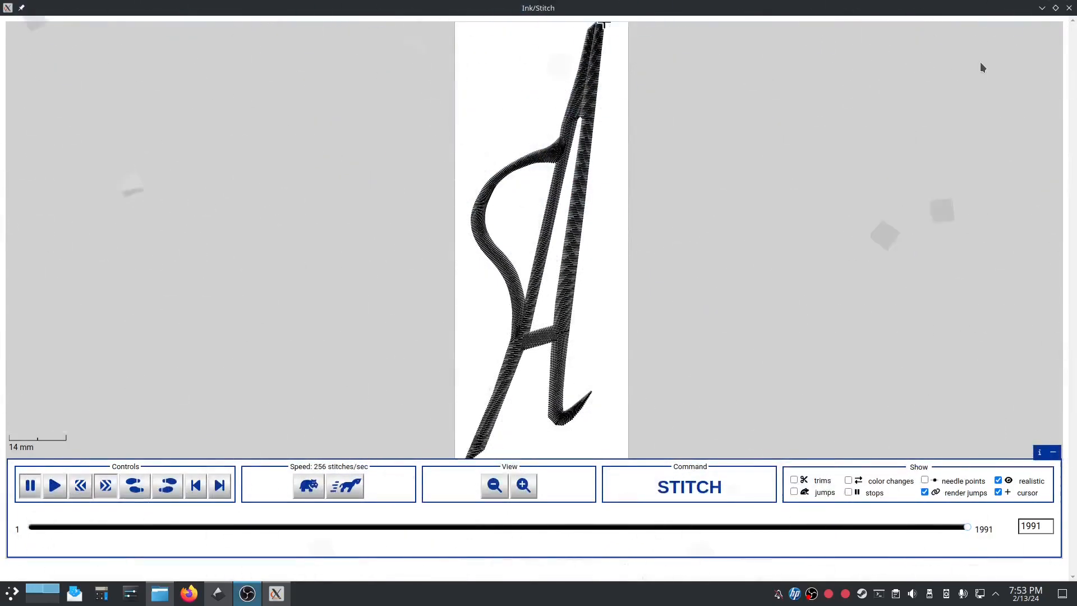